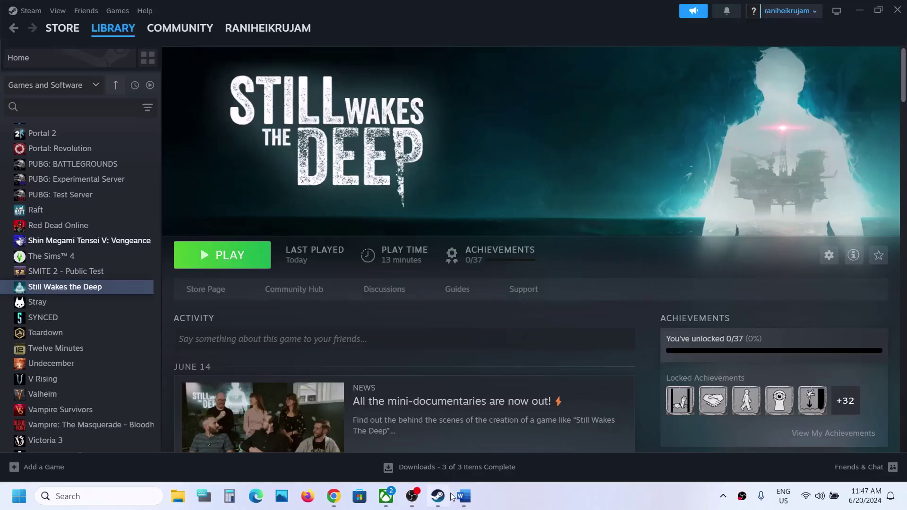
Check the Game Pass YouTube link from the fix notes in Chrome, then come back to Word
left_click(464, 496)
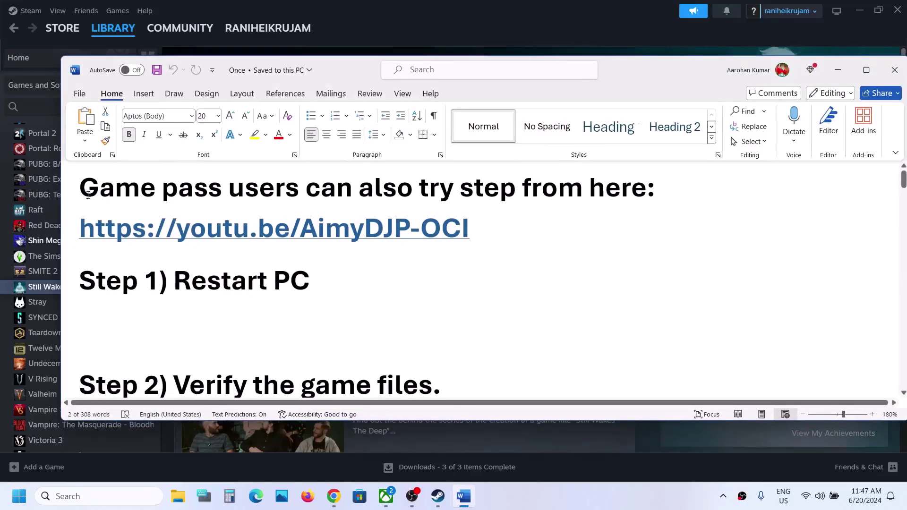
left_click_drag(86, 194, 570, 184)
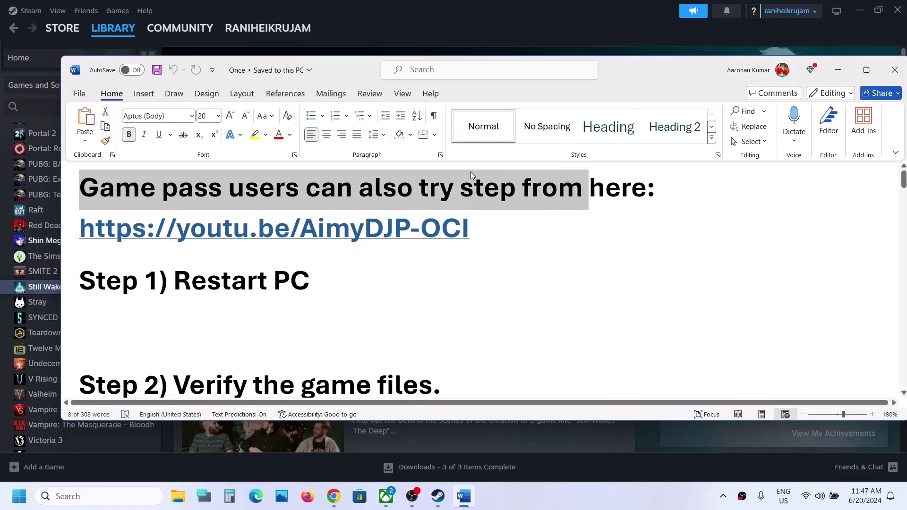
triple_click(490, 230)
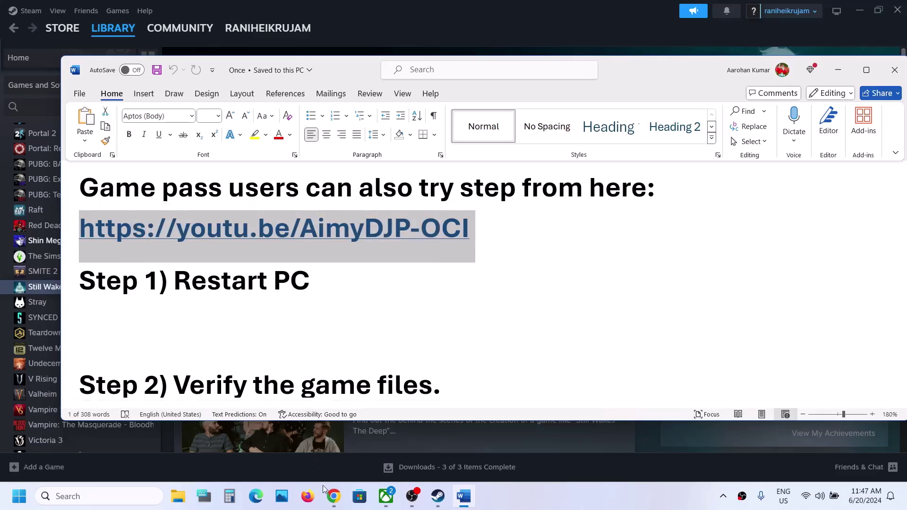
left_click(329, 506)
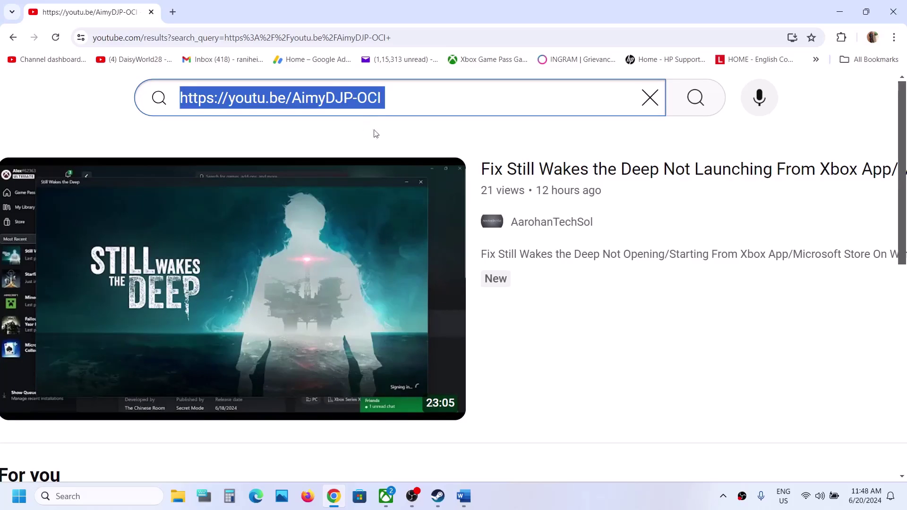
left_click(463, 496)
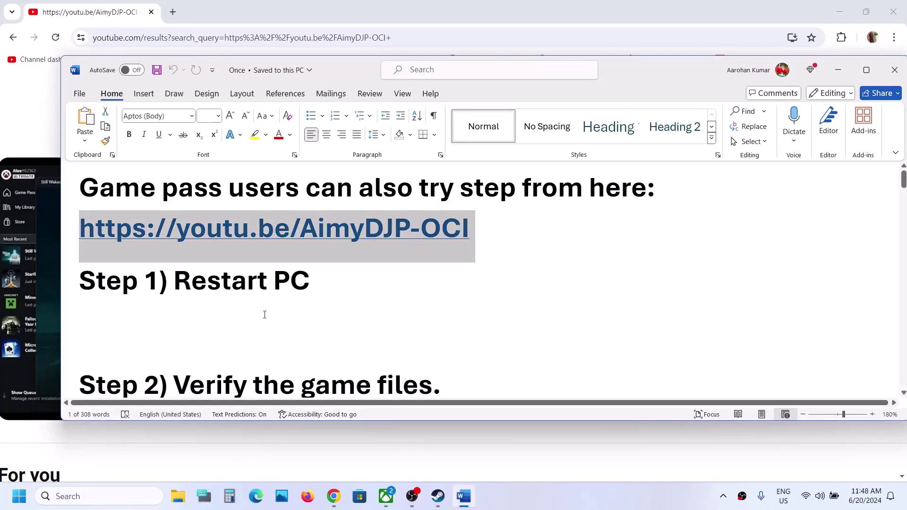
Highlight the Restart PC note, show the Start menu's Restart option, then dismiss it and return to Steam
left_click_drag(200, 290, 290, 288)
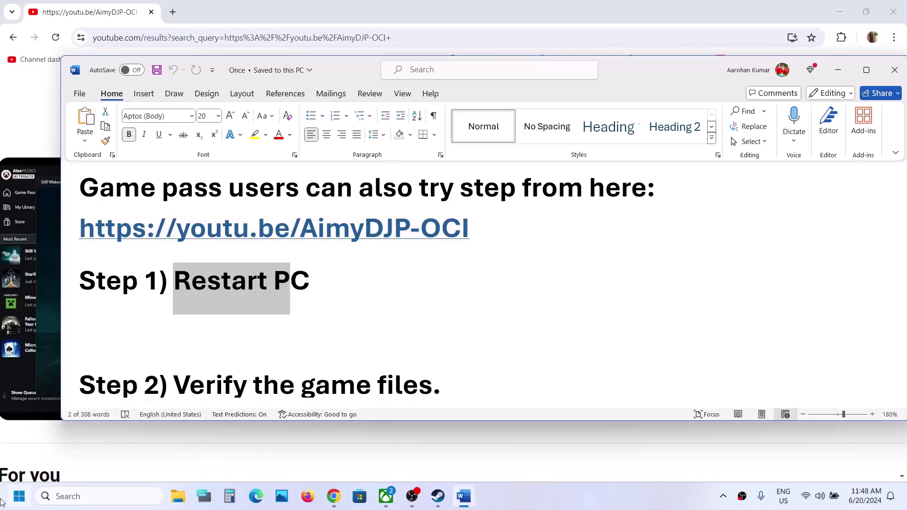
left_click(4, 499)
left_click(345, 456)
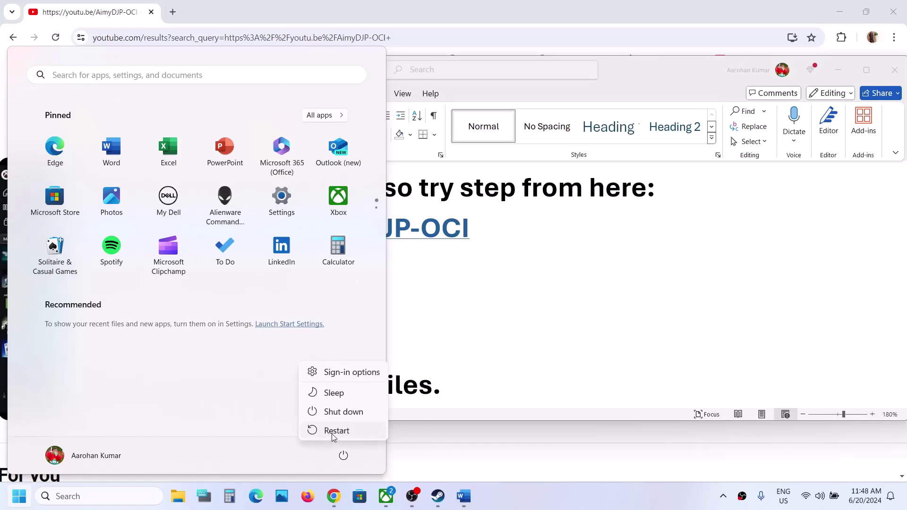
left_click(439, 500)
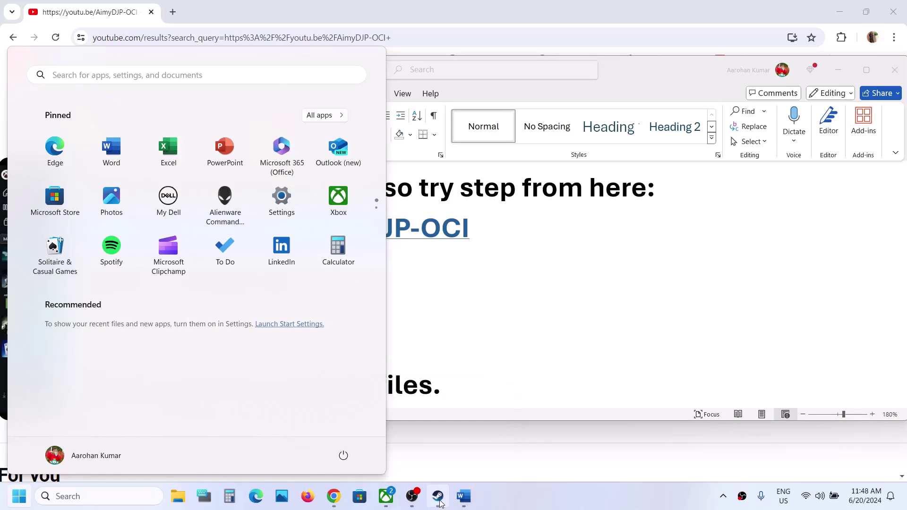
left_click(439, 500)
left_click(465, 496)
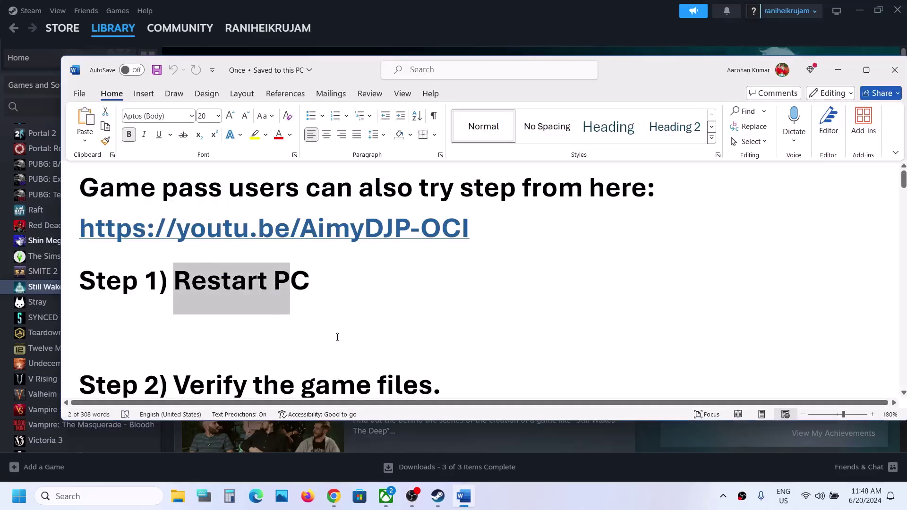
left_click(438, 496)
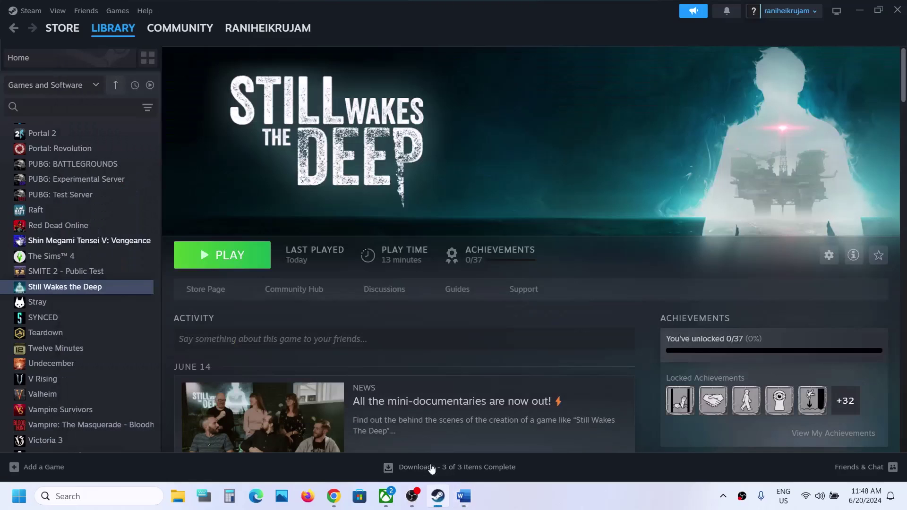
Show the Installed Files page of Still Wakes the Deep's Steam properties
right_click(98, 290)
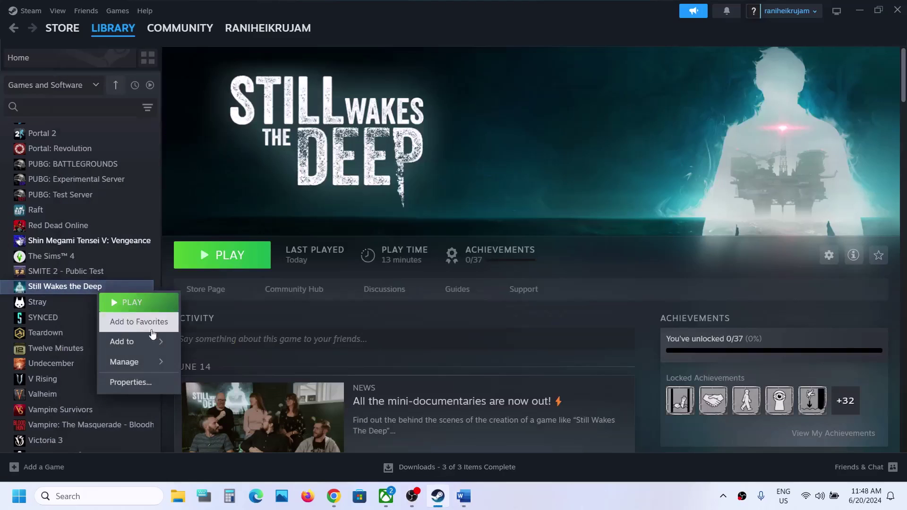
left_click(142, 383)
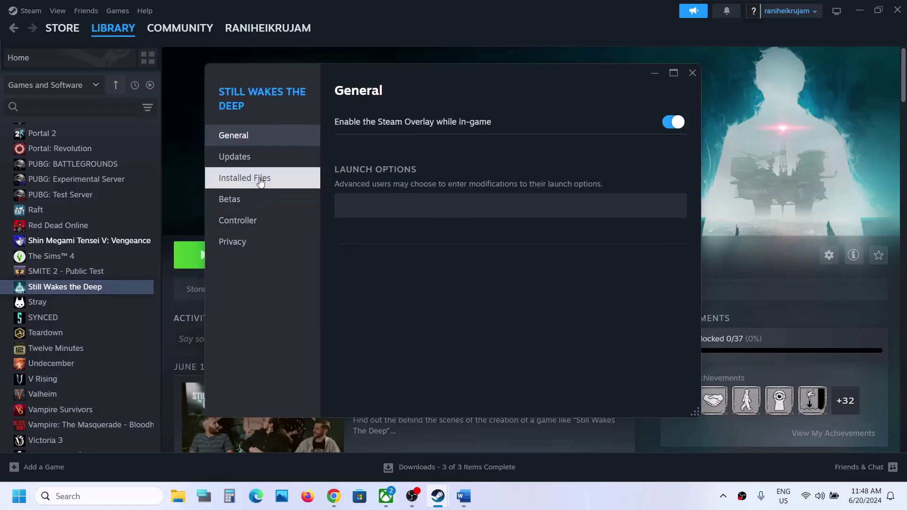
left_click(259, 181)
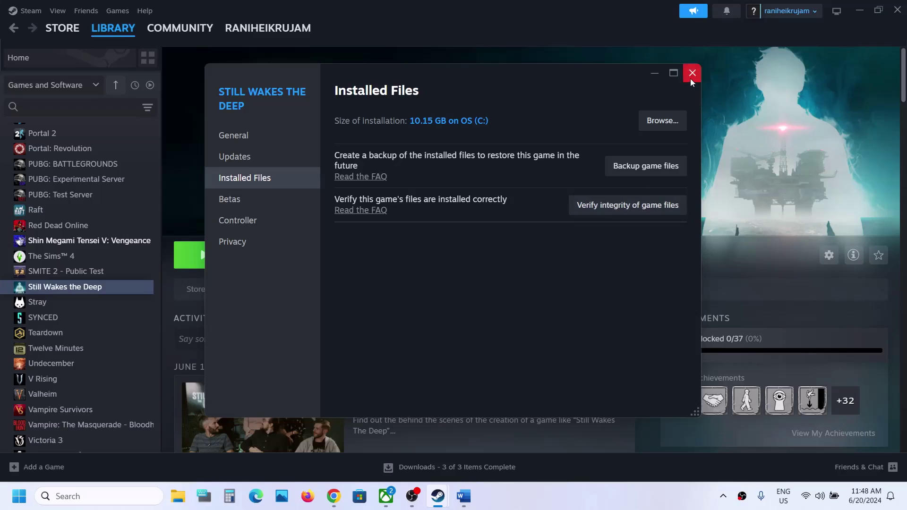
Find Step 3, the -dx11/-dx12 launch options fix, in the Word notes
left_click(463, 497)
left_click_drag(174, 278, 289, 280)
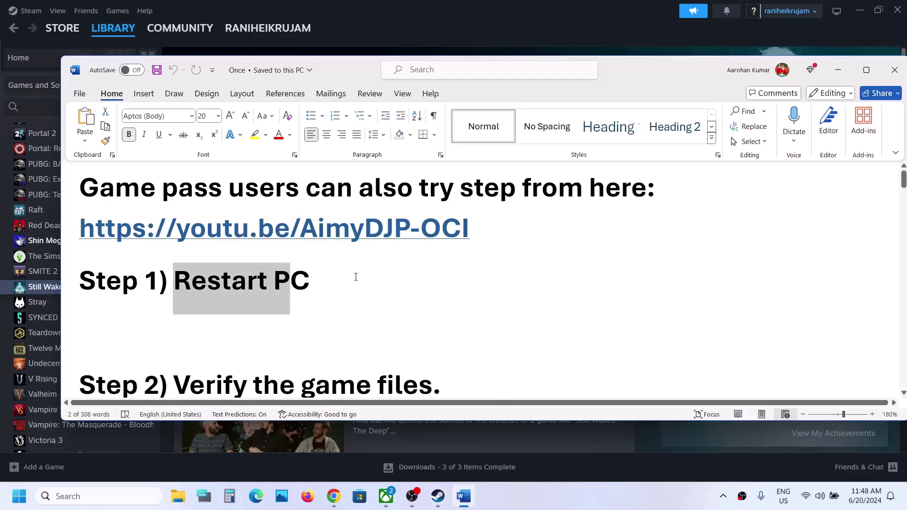
scroll(356, 277, "down", 2)
scroll(356, 277, "down", 3)
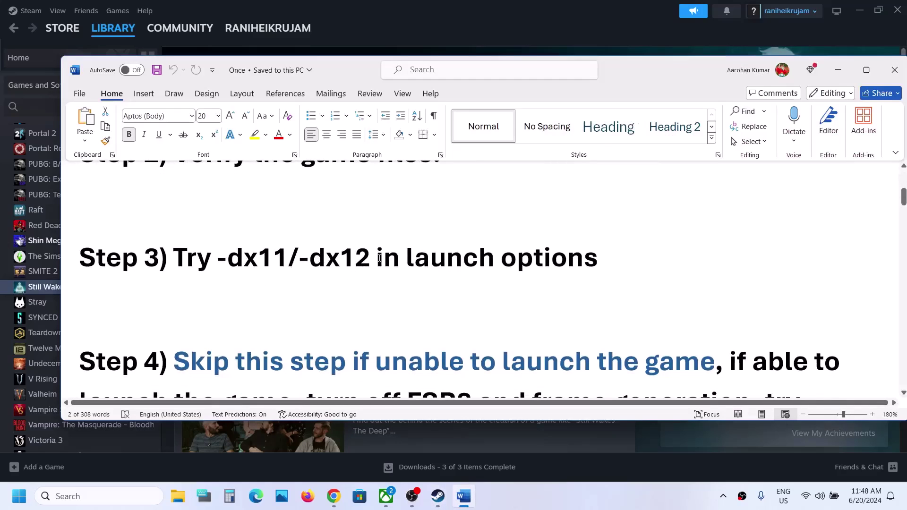
Enter -dx12 as Still Wakes the Deep's launch option and reopen properties to check it
left_click(399, 22)
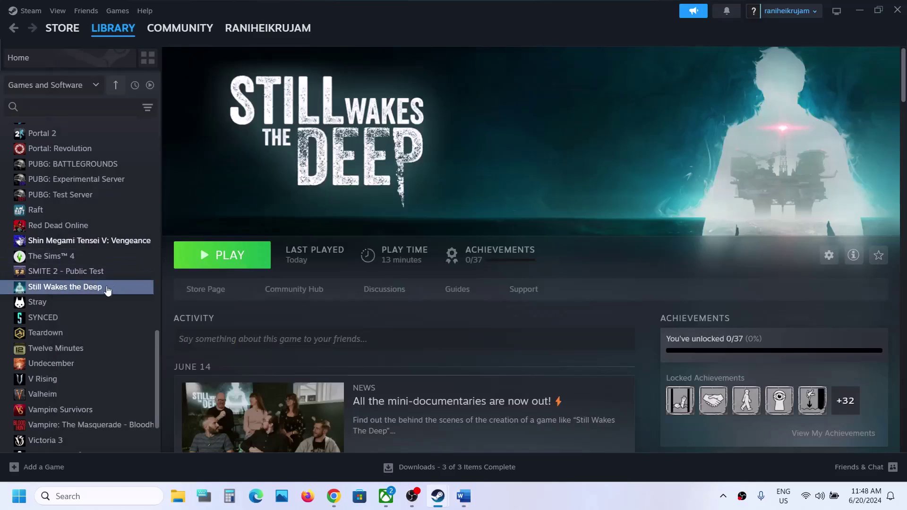
right_click(97, 298)
left_click(135, 384)
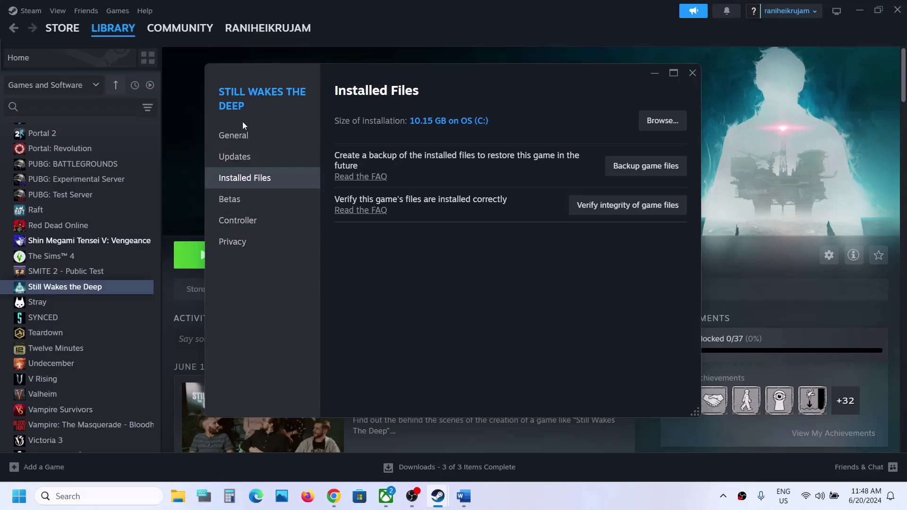
left_click(233, 135)
left_click(371, 204)
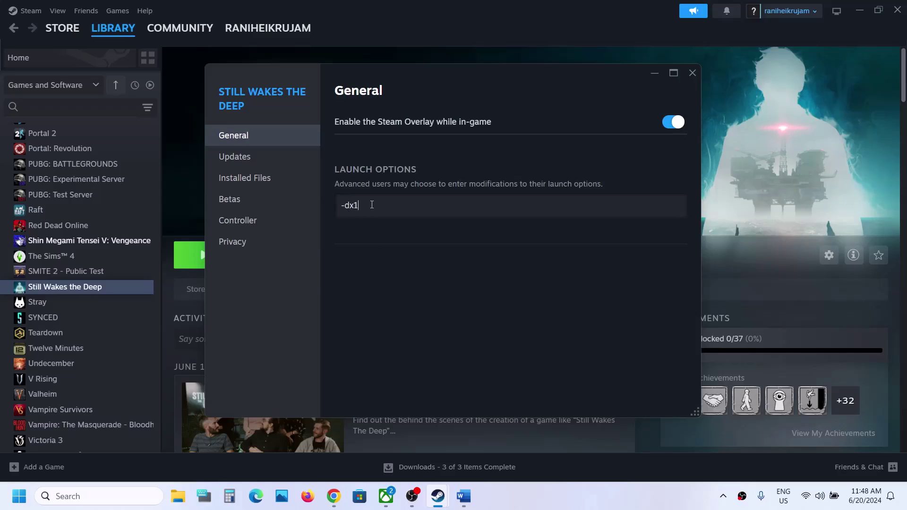
left_click(696, 76)
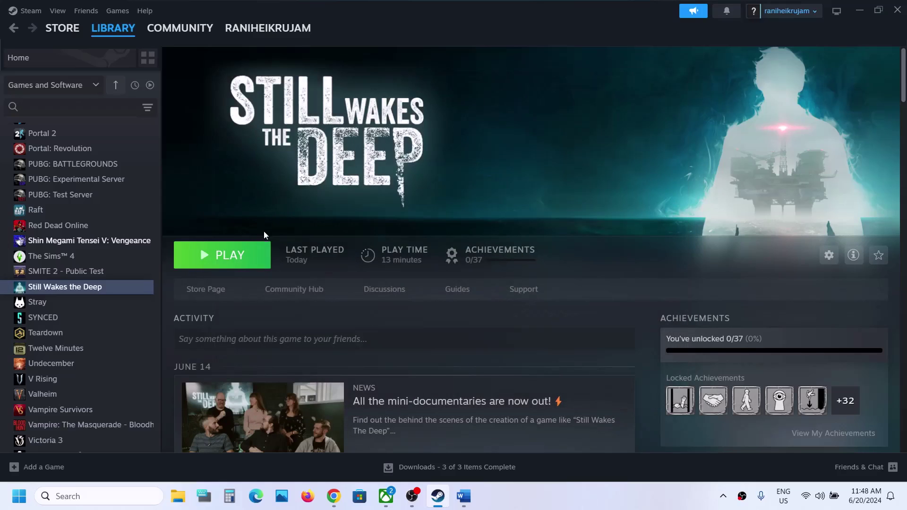
right_click(99, 293)
left_click(132, 379)
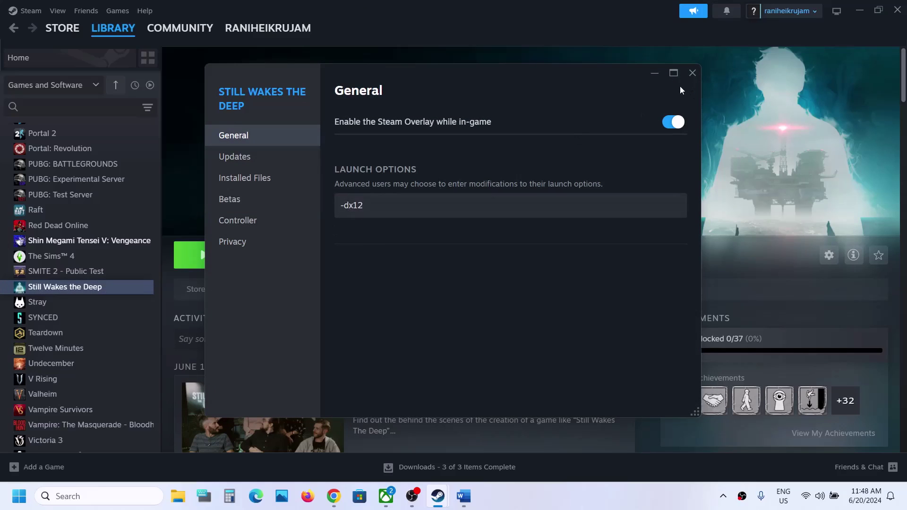
left_click(693, 73)
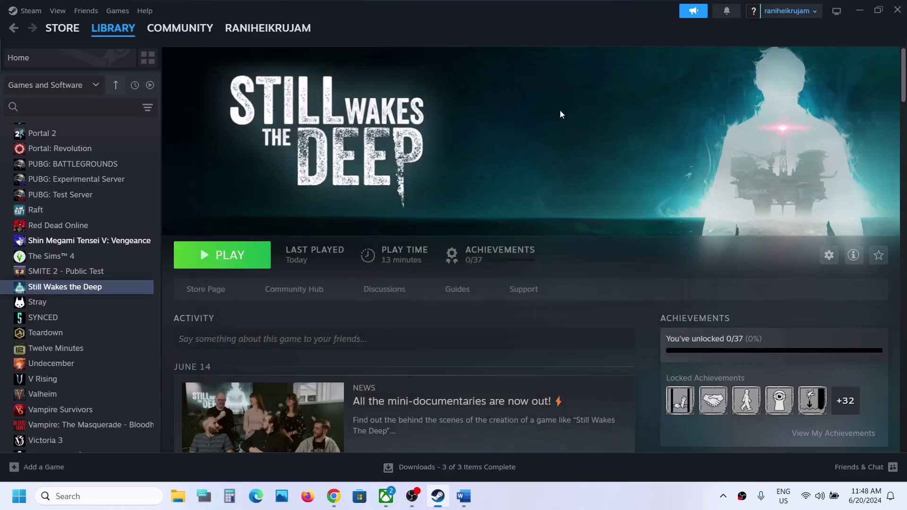
Clear the -dx12 launch option so it is empty, close properties, and go back to the notes
right_click(107, 288)
left_click(139, 372)
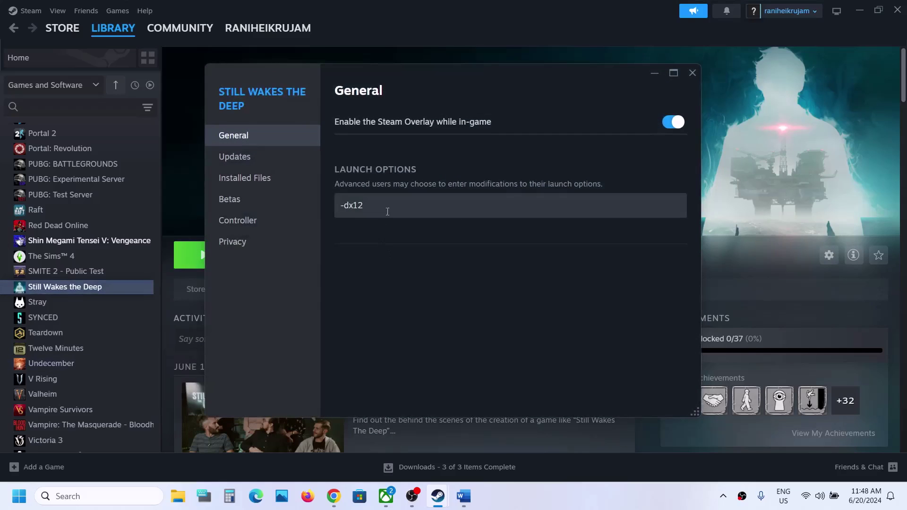
left_click(388, 206)
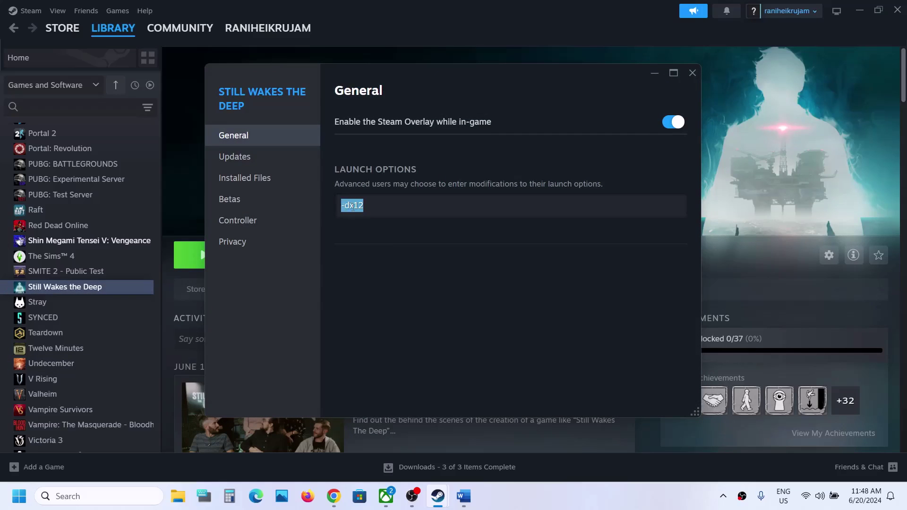
left_click(422, 271)
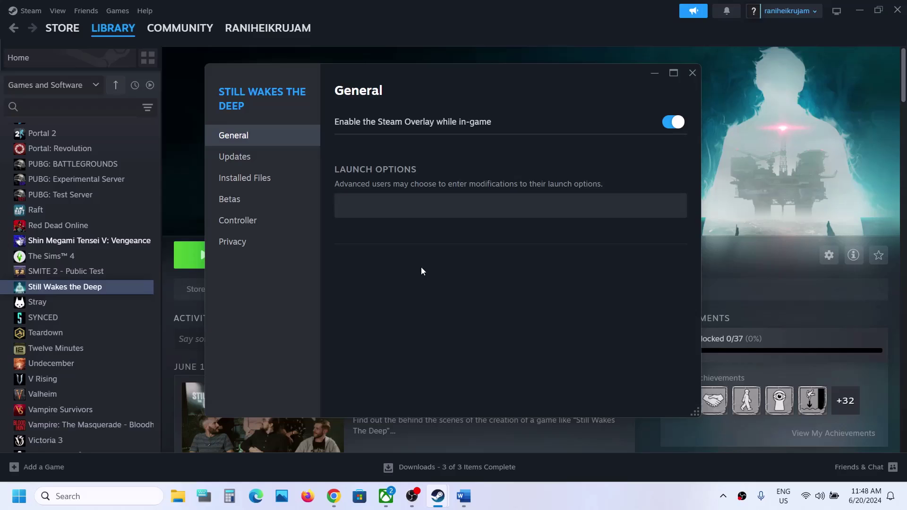
left_click(693, 73)
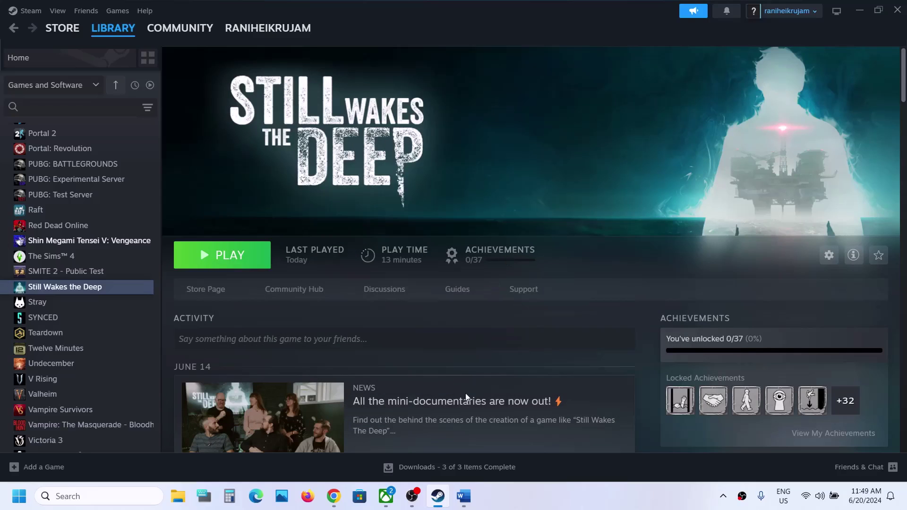
left_click(458, 500)
scroll(331, 292, "down", 3)
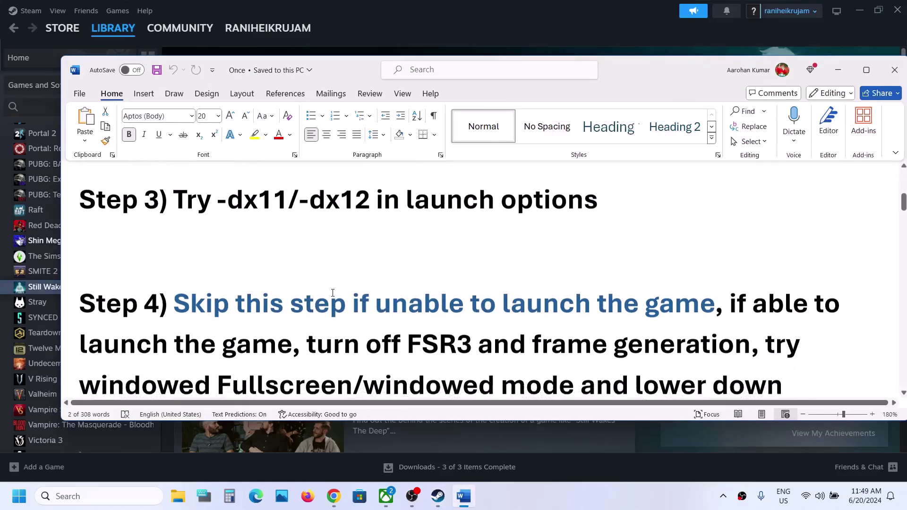
scroll(333, 293, "down", 1)
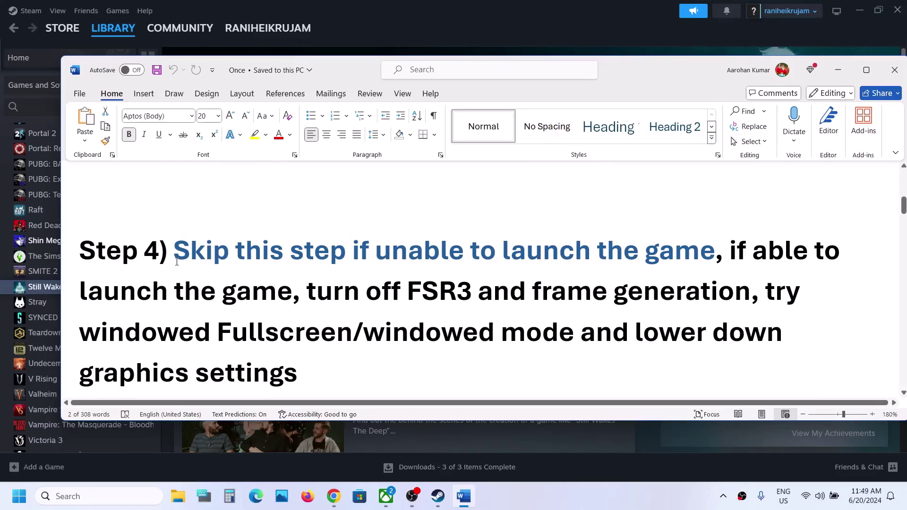
left_click_drag(174, 250, 707, 257)
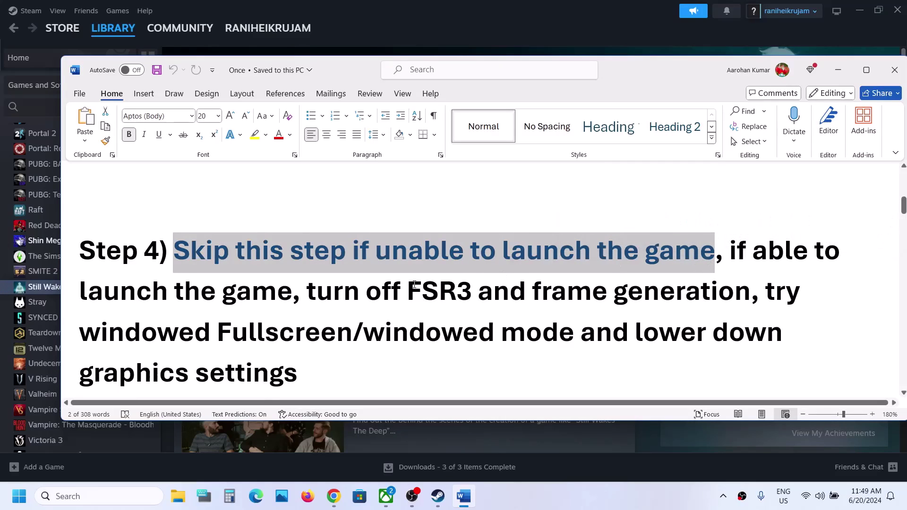
left_click_drag(730, 250, 344, 358)
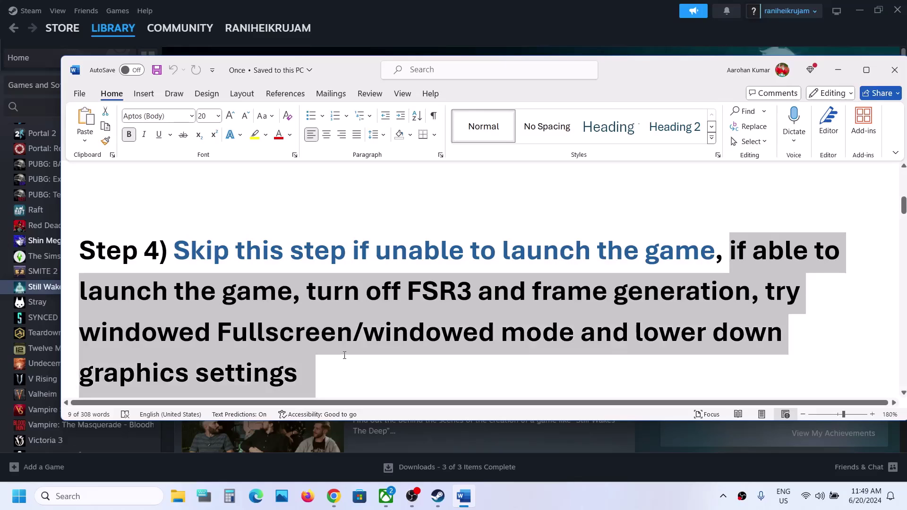
left_click(656, 436)
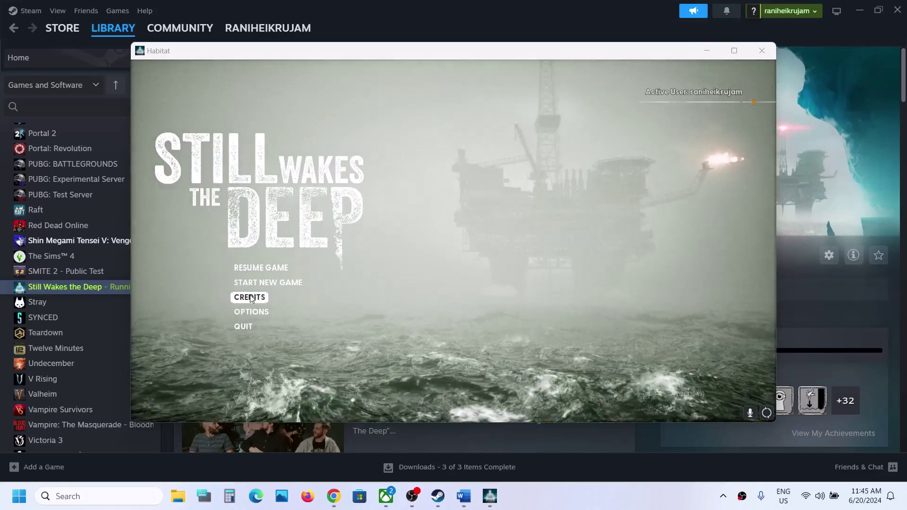
Try Fullscreen in the Video settings' Window Mode, then settle on Windowed at 1680x1050
left_click(261, 312)
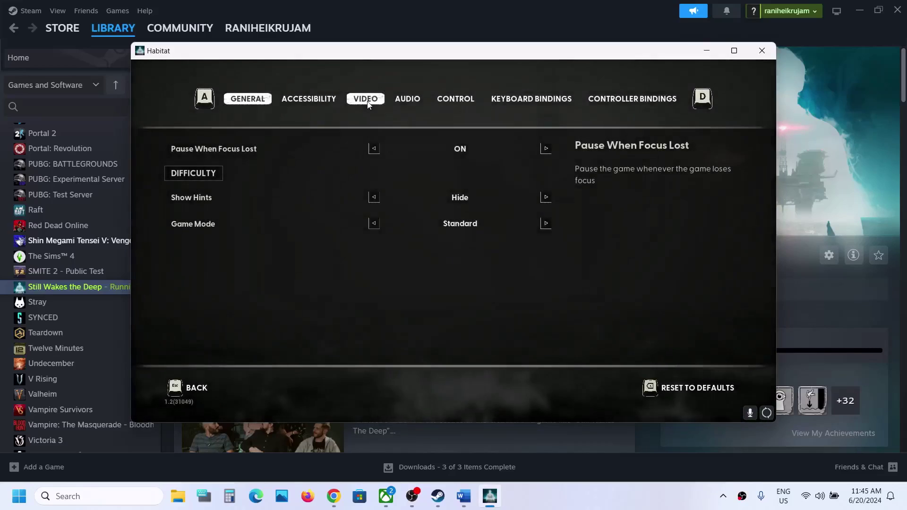
left_click(366, 100)
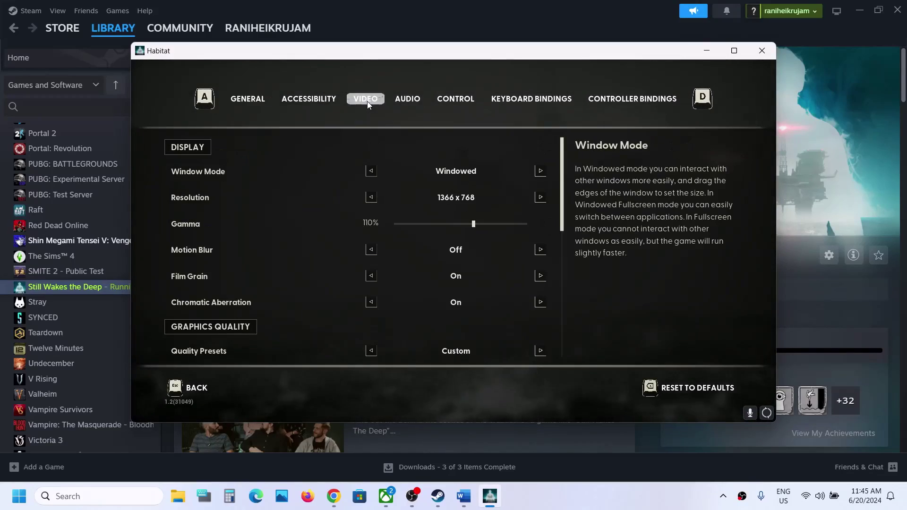
left_click(372, 171)
left_click(372, 172)
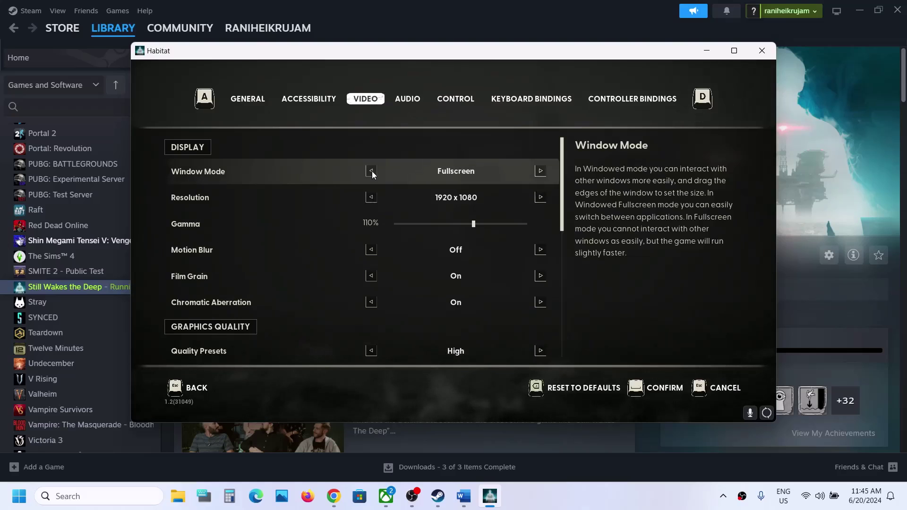
left_click(541, 171)
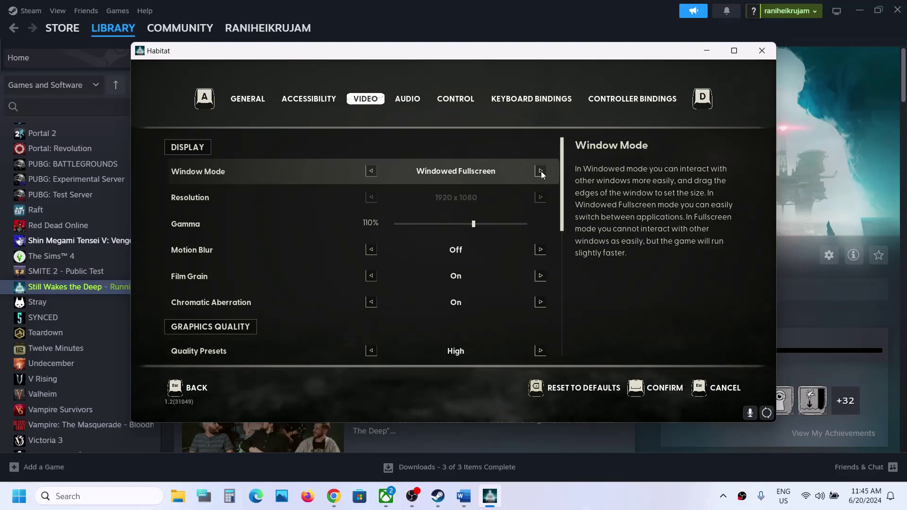
left_click(541, 171)
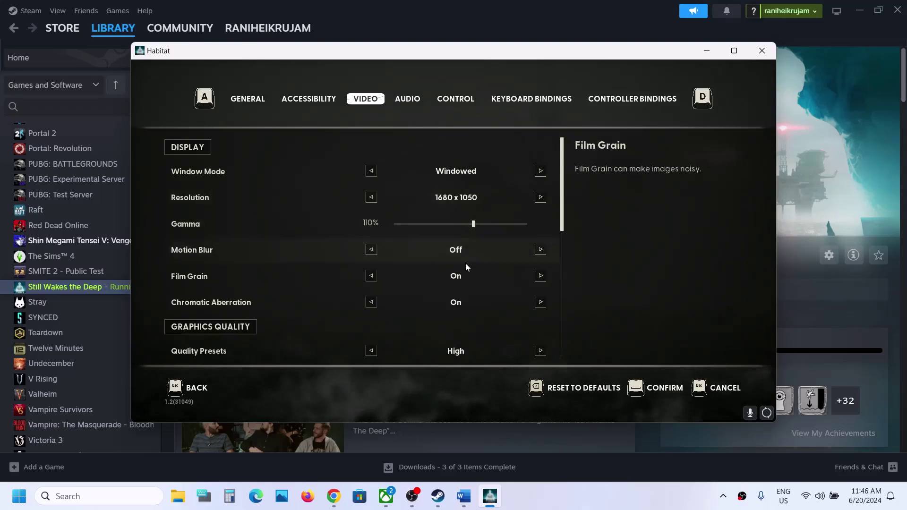
scroll(466, 263, "down", 2)
scroll(466, 267, "down", 1)
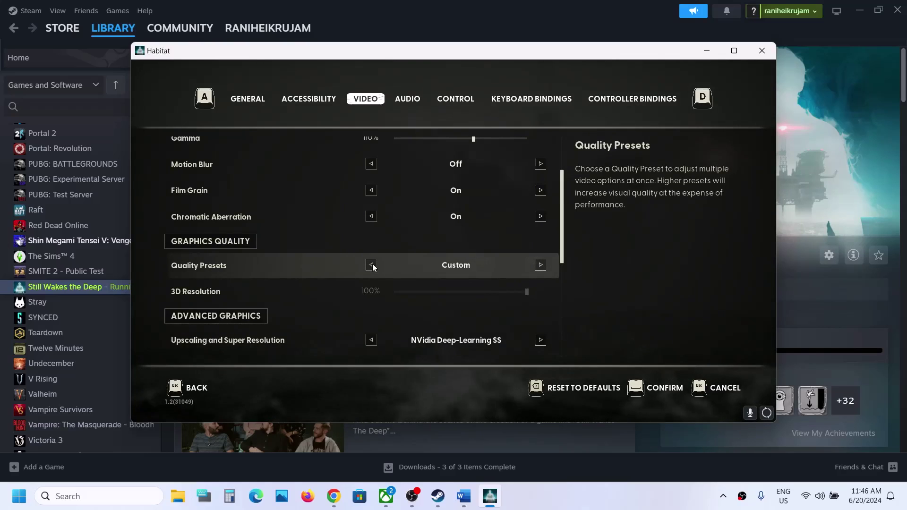
Try AMD FSR 3 upscaling at Quality, then go back to NVidia DLSS in Quality mode
scroll(373, 263, "down", 4)
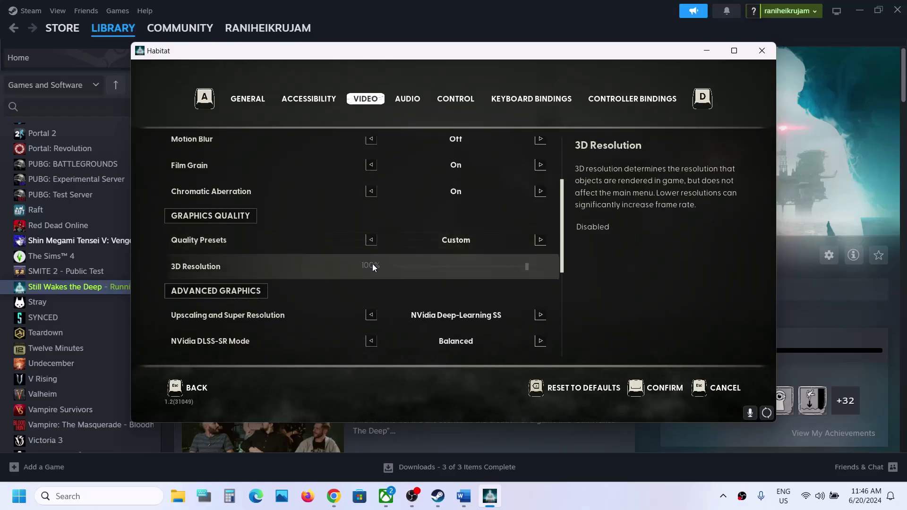
scroll(372, 263, "down", 2)
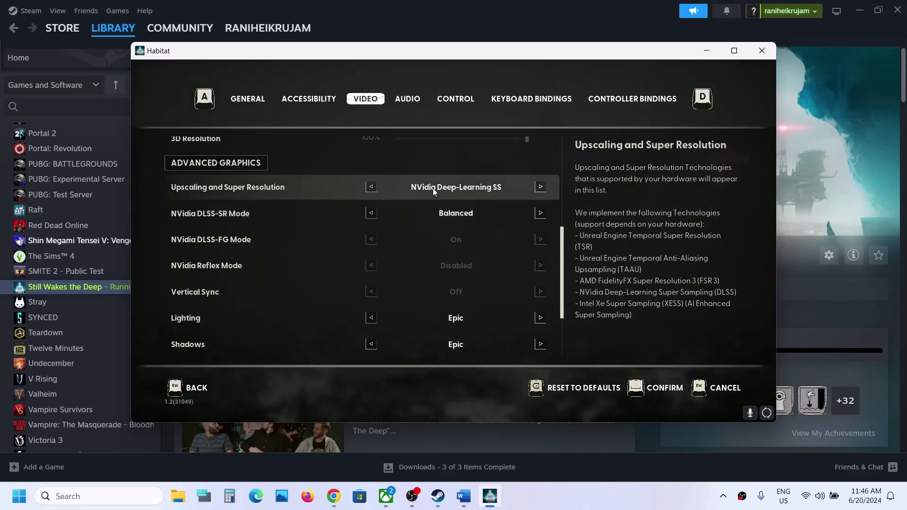
left_click(371, 187)
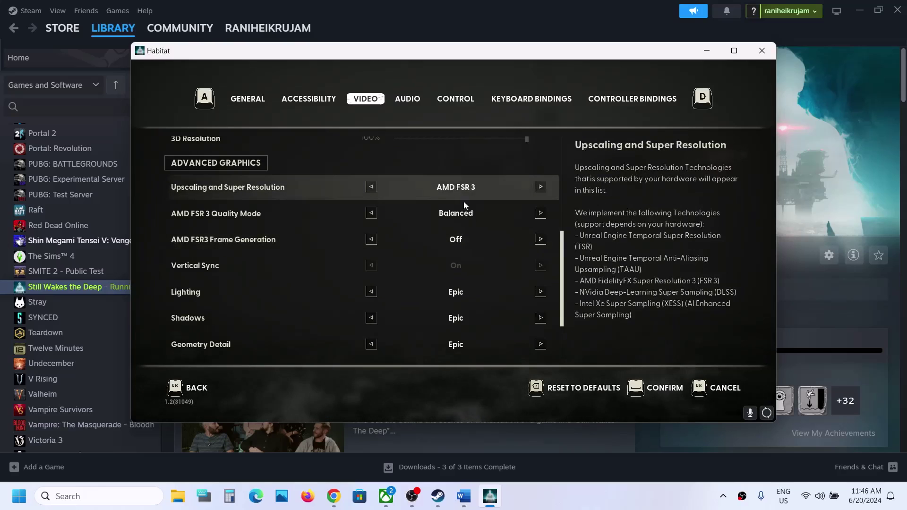
left_click(371, 213)
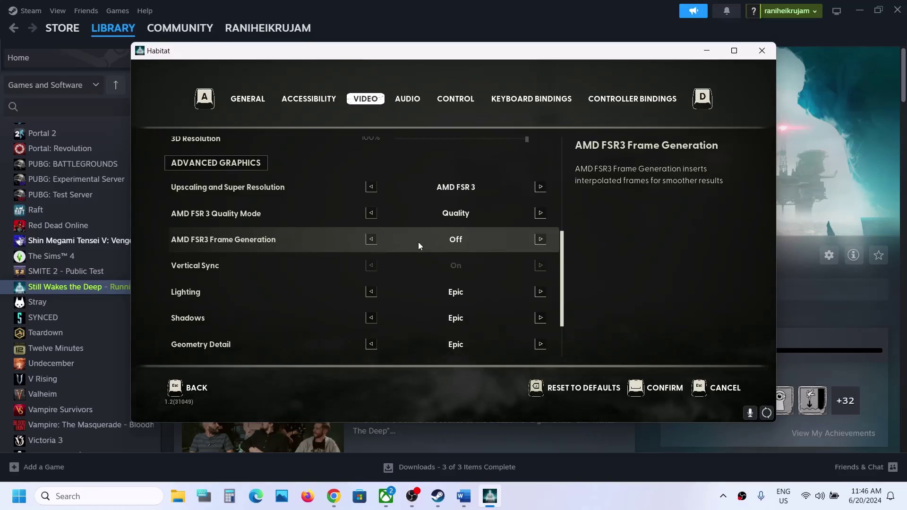
left_click(664, 396)
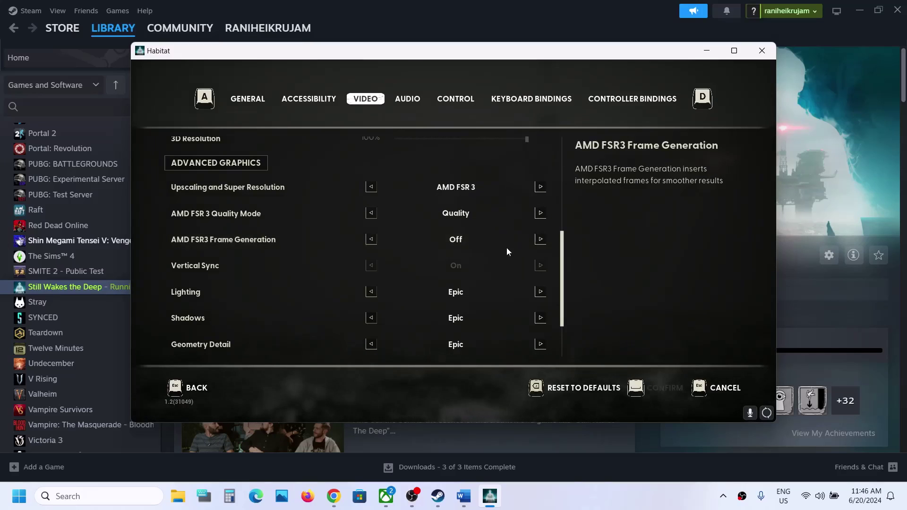
left_click(540, 188)
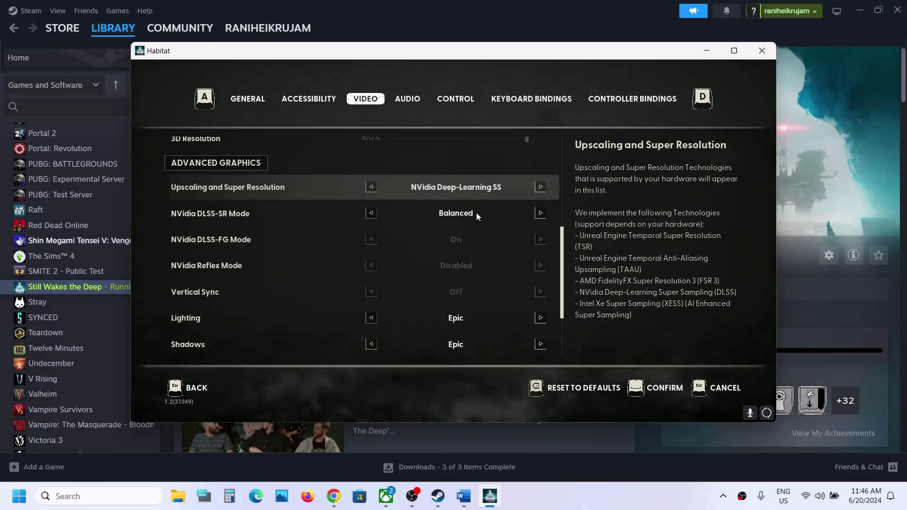
left_click(373, 213)
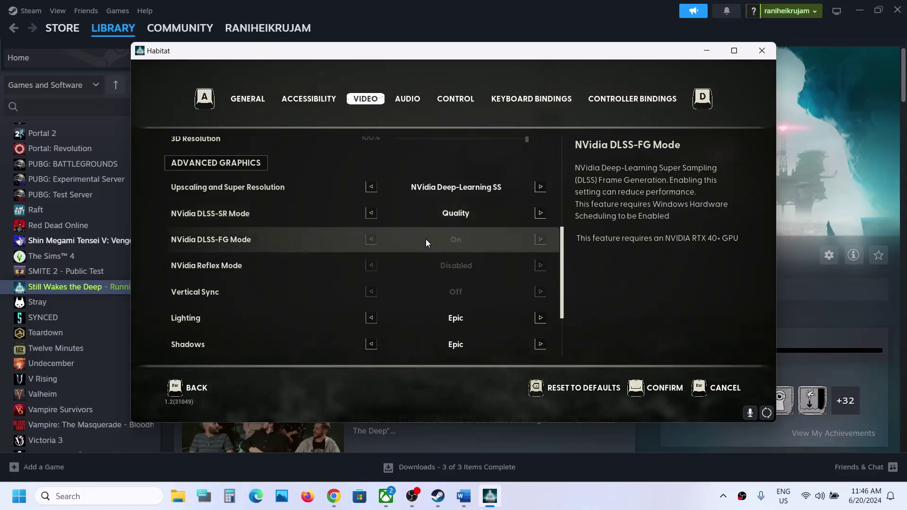
Lower Lighting, Shadows, Geometry, Texture, Visual Effects and Post Processing from Epic to High and apply
scroll(426, 239, "down", 4)
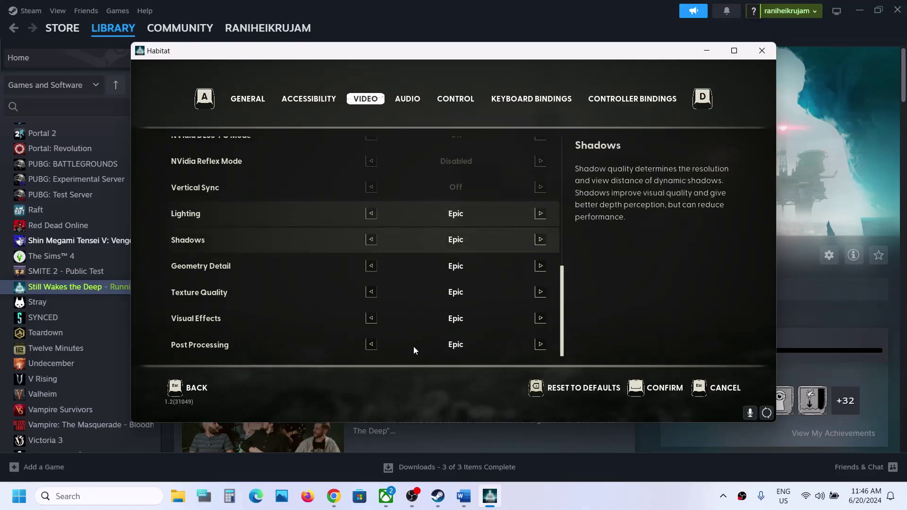
left_click(373, 213)
left_click(370, 238)
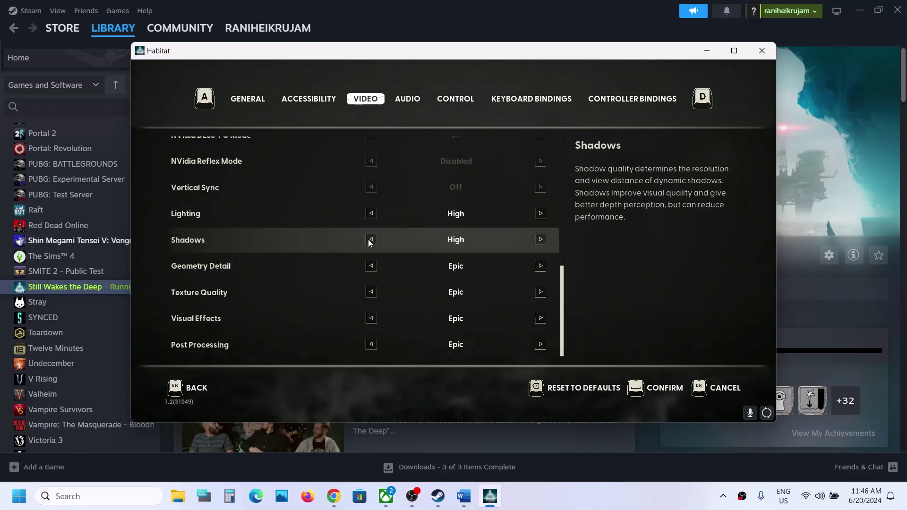
left_click(369, 267)
left_click(369, 292)
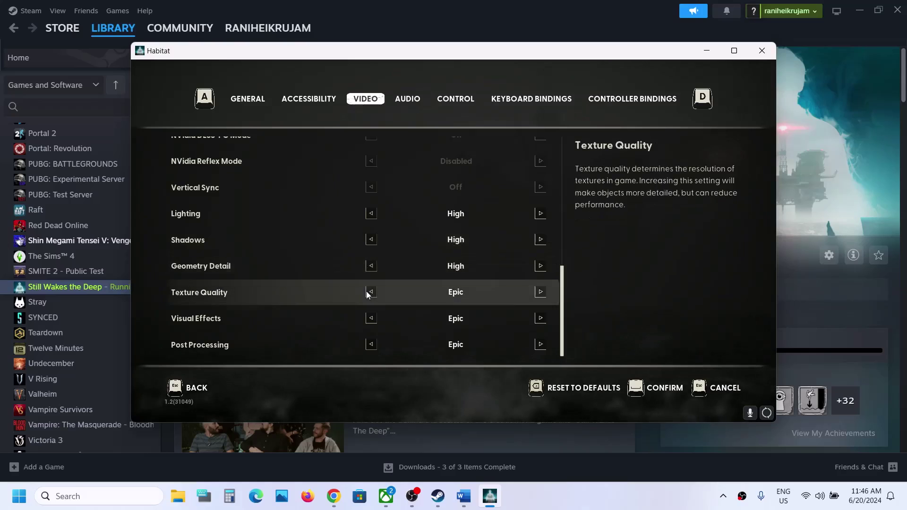
left_click(370, 318)
left_click(371, 347)
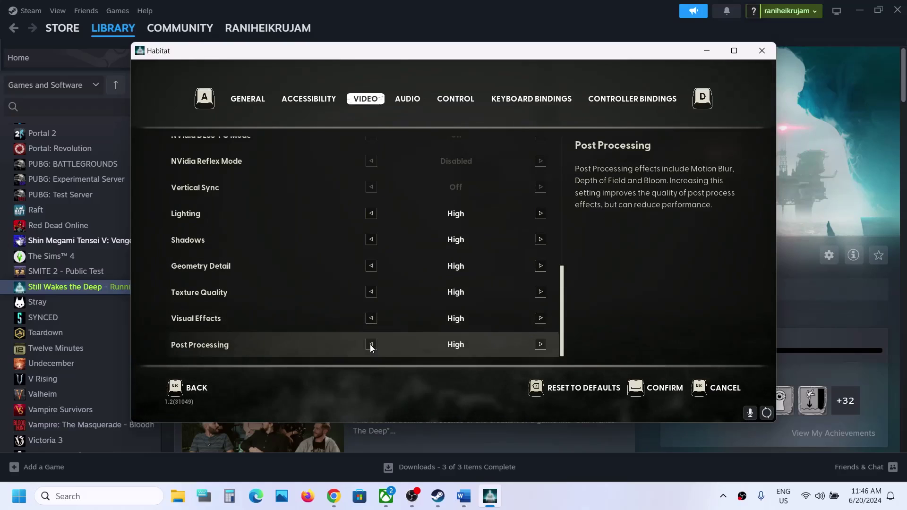
left_click(662, 388)
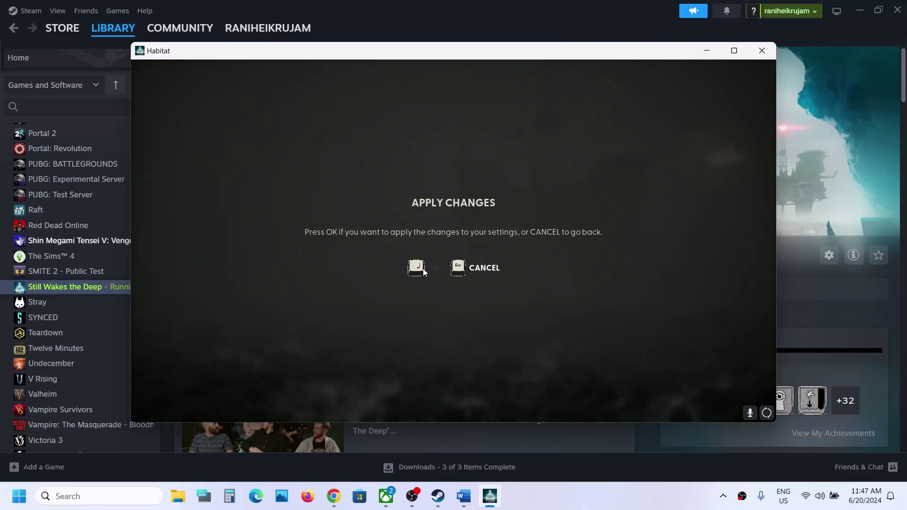
left_click(417, 268)
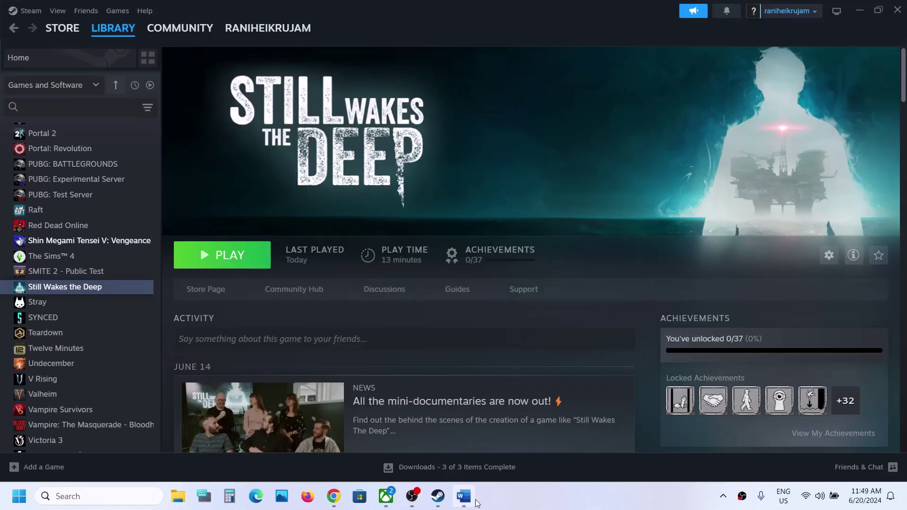
Review Step 5 in the notes, then browse Still Wakes the Deep's local files from Steam
left_click(464, 497)
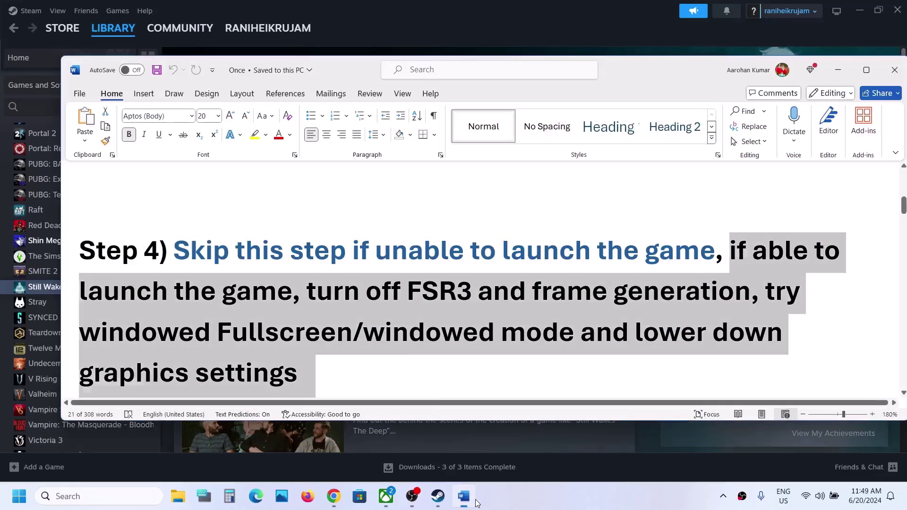
scroll(337, 289, "down", 5)
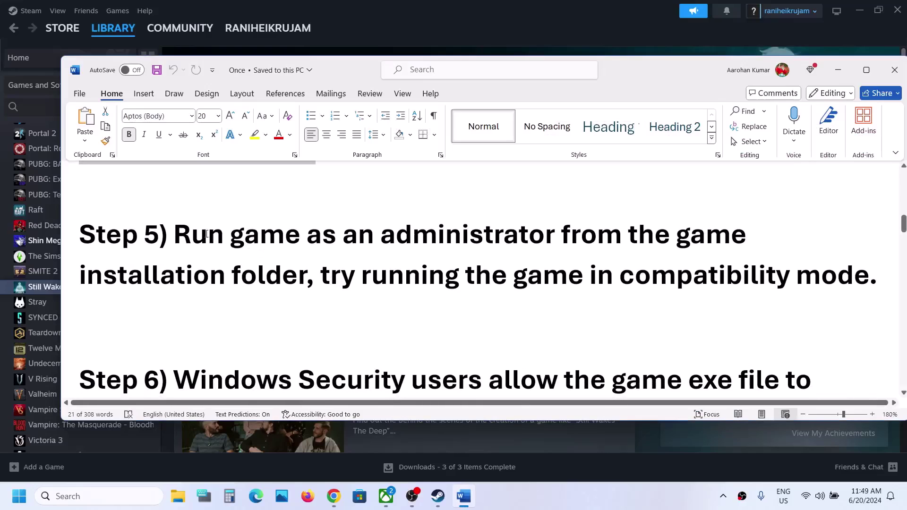
left_click_drag(176, 234, 310, 276)
left_click(418, 26)
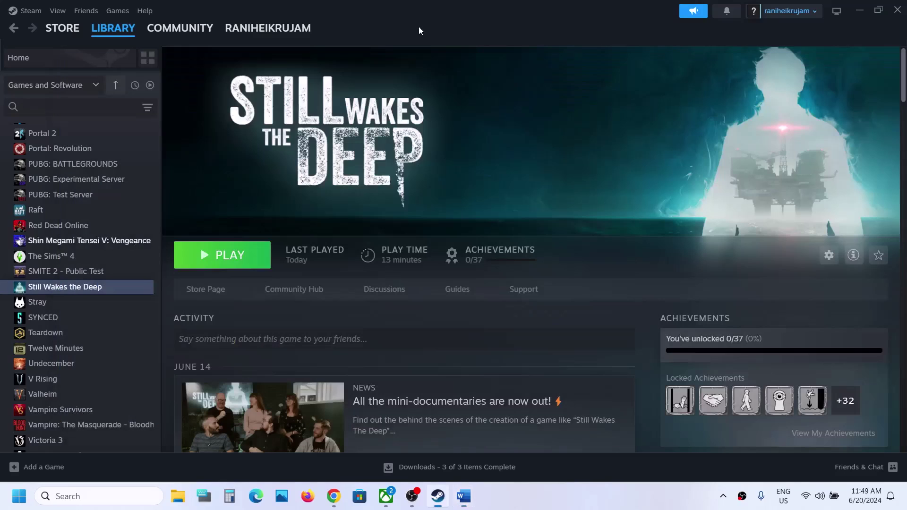
right_click(85, 287)
mouse_move(118, 361)
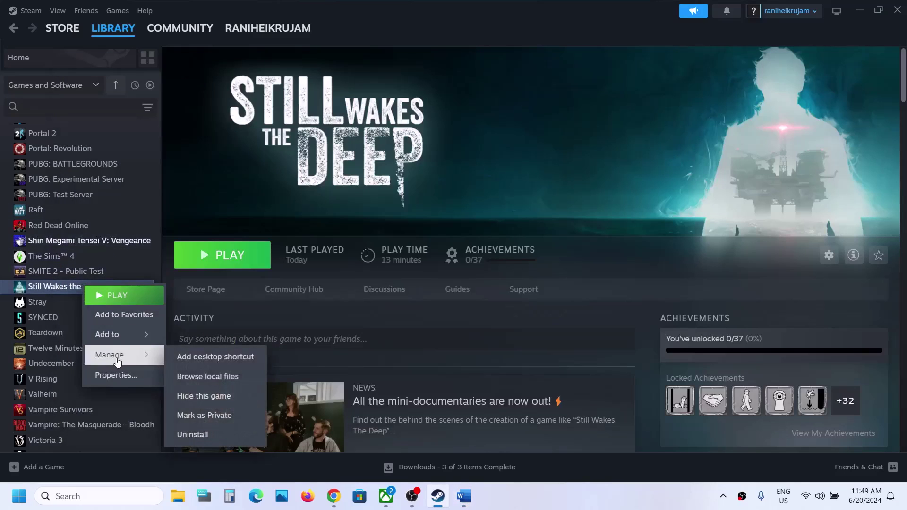
left_click(217, 383)
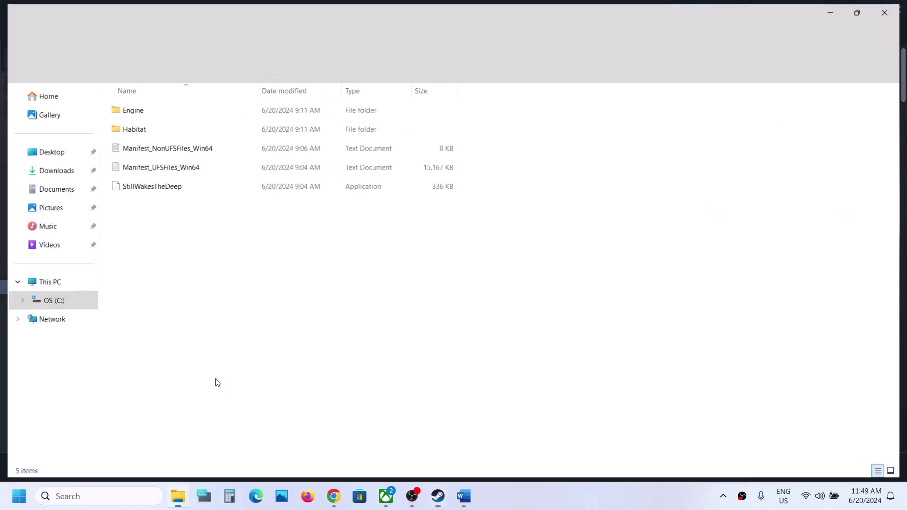
Set the StillWakesTheDeep application to always run as administrator
right_click(144, 187)
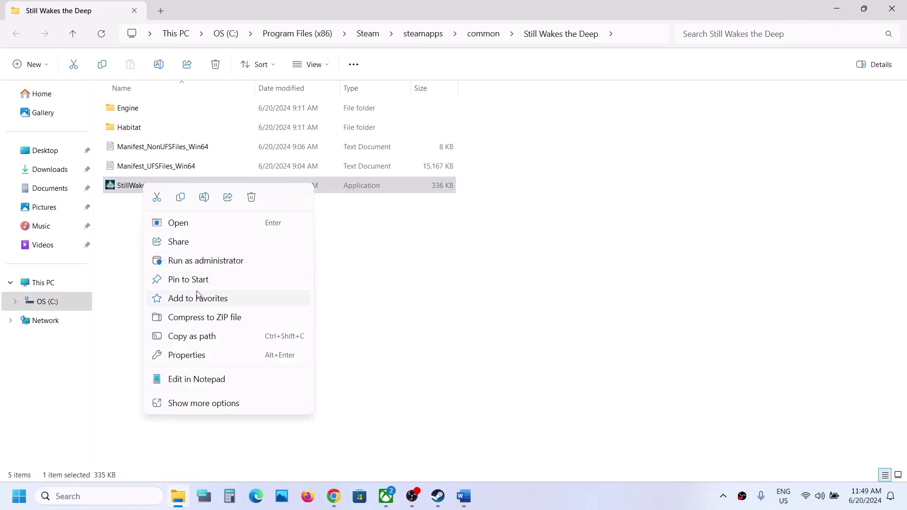
left_click(203, 355)
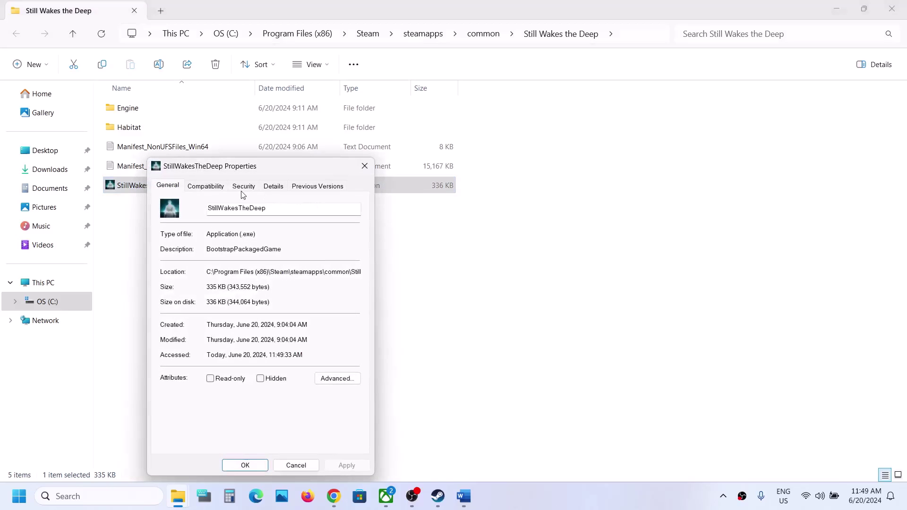
left_click(206, 187)
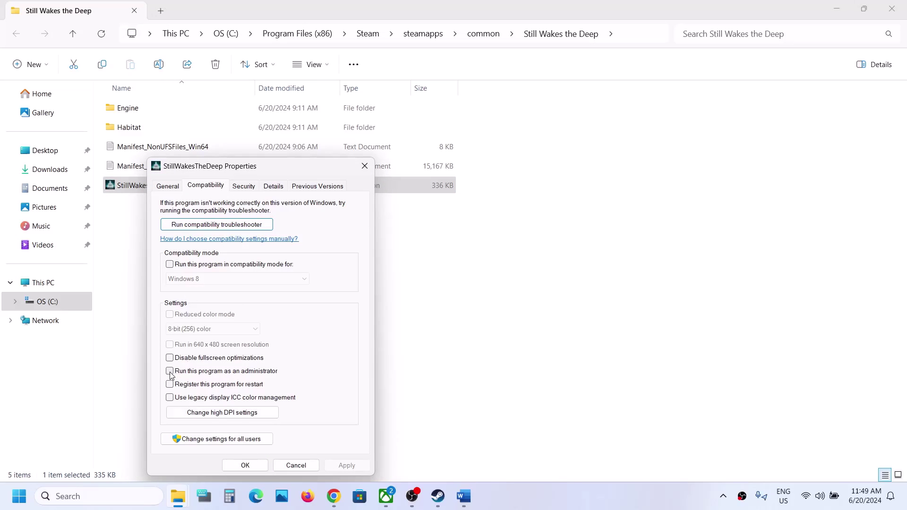
left_click(350, 464)
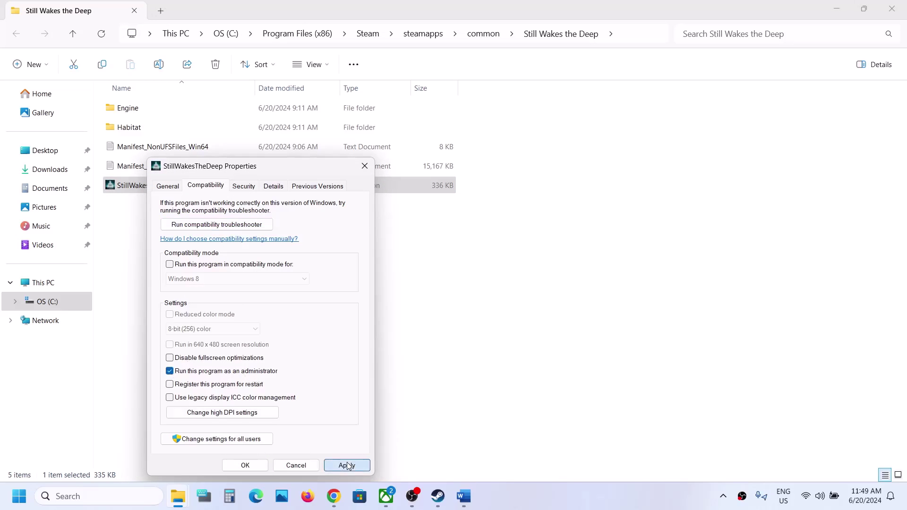
left_click(245, 465)
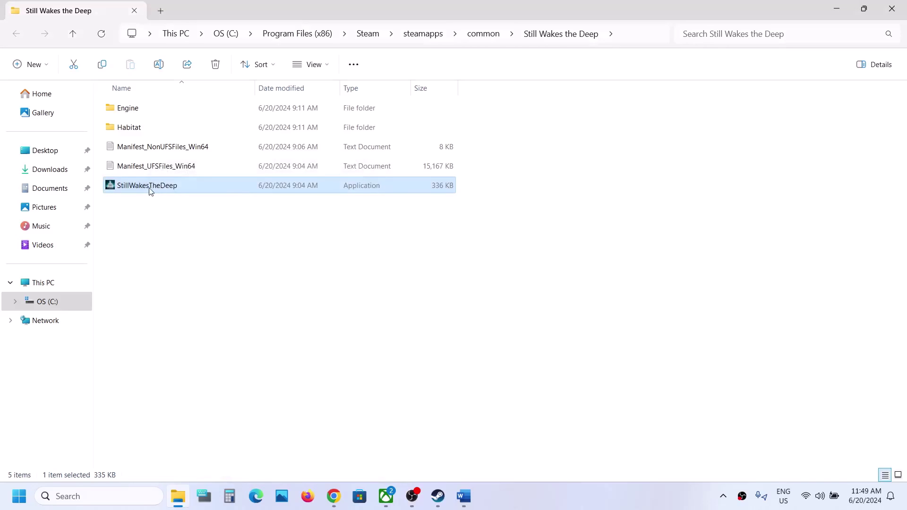
Turn on compatibility mode for the StillWakesTheDeep launcher and save it
right_click(151, 191)
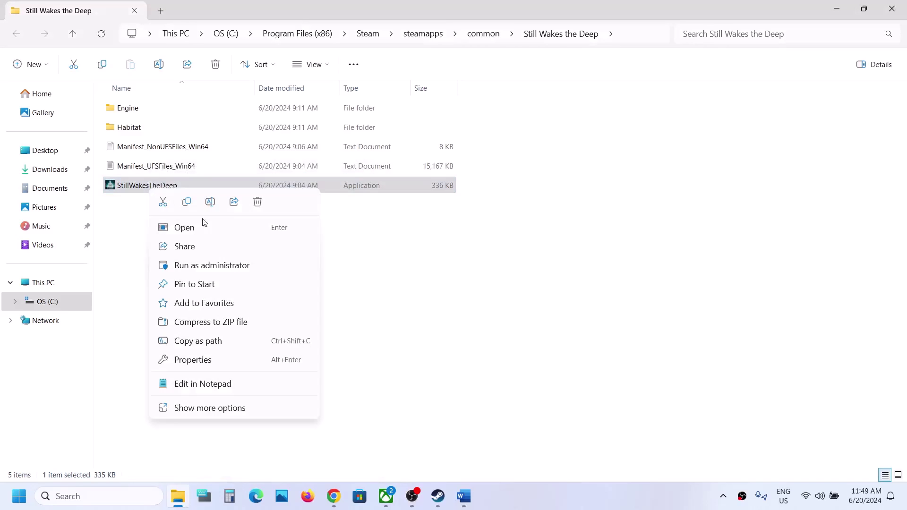
left_click(199, 361)
left_click(216, 191)
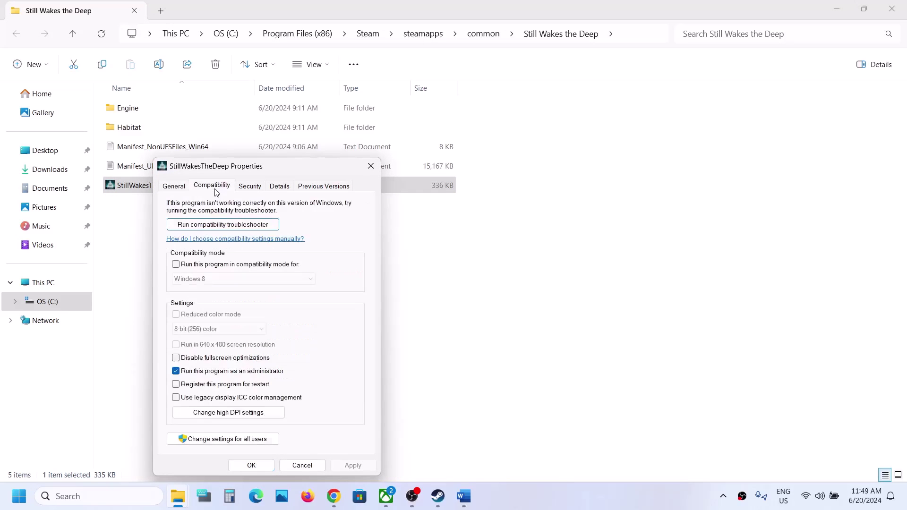
left_click(176, 265)
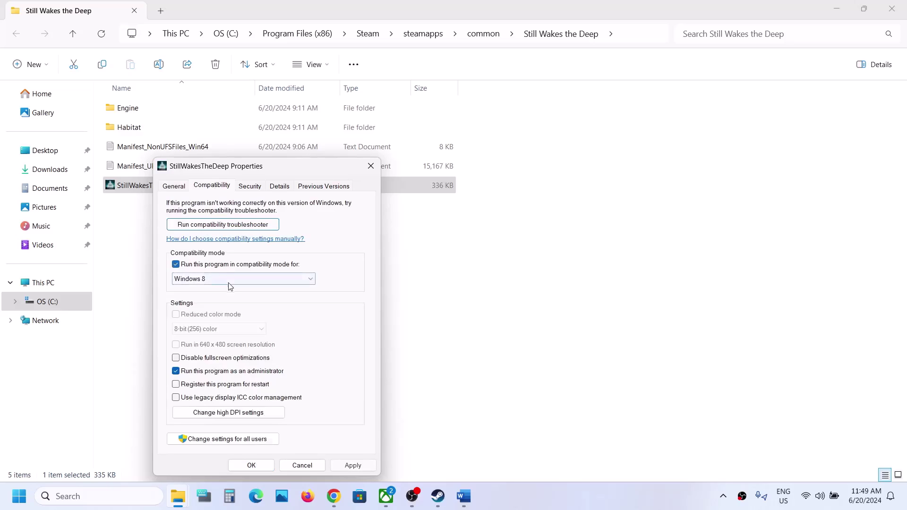
left_click(337, 467)
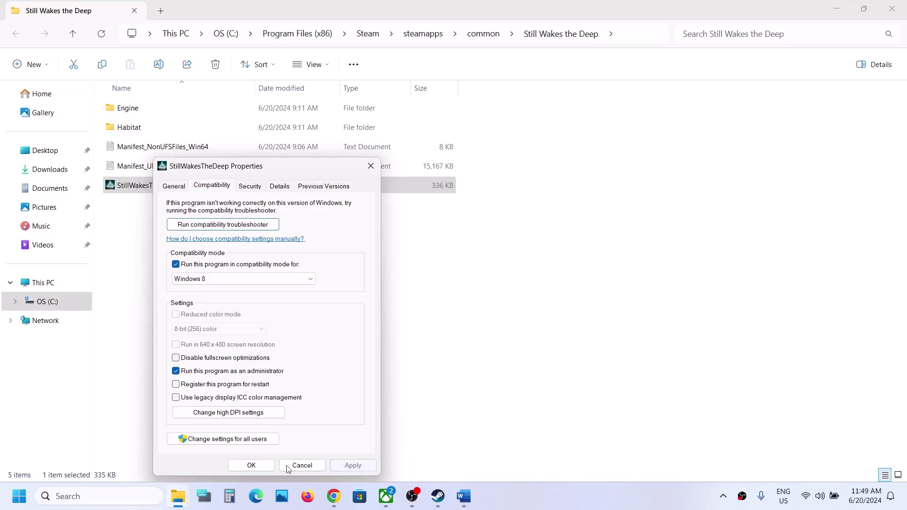
left_click(247, 465)
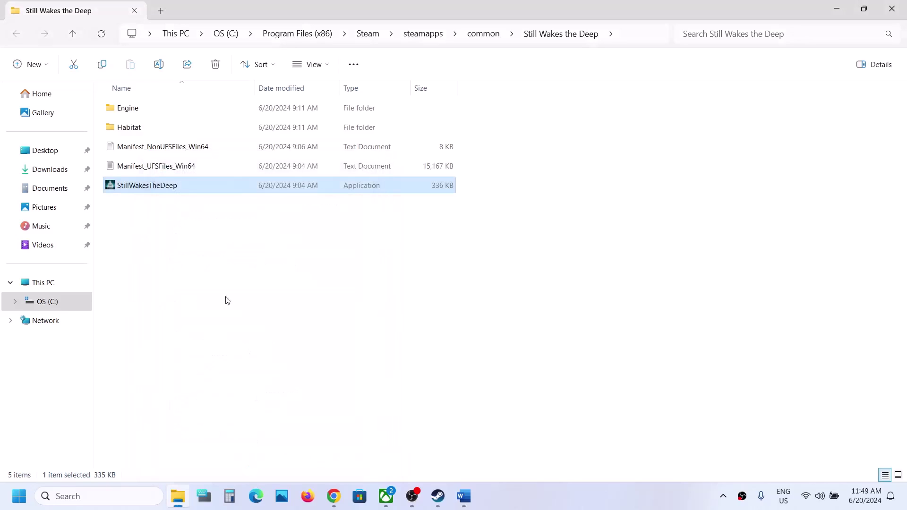
Choose Windows 7 as the launcher's compatibility mode and save it
right_click(130, 188)
left_click(173, 360)
left_click(199, 187)
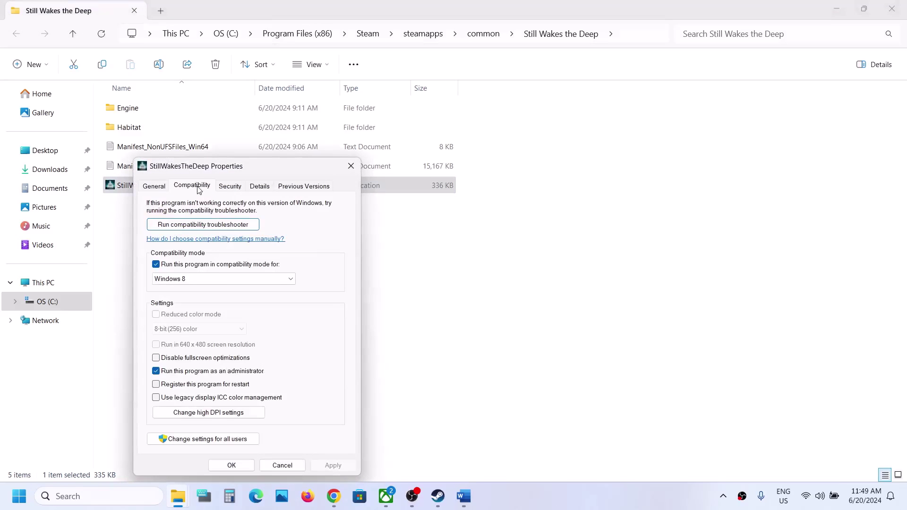
left_click(220, 280)
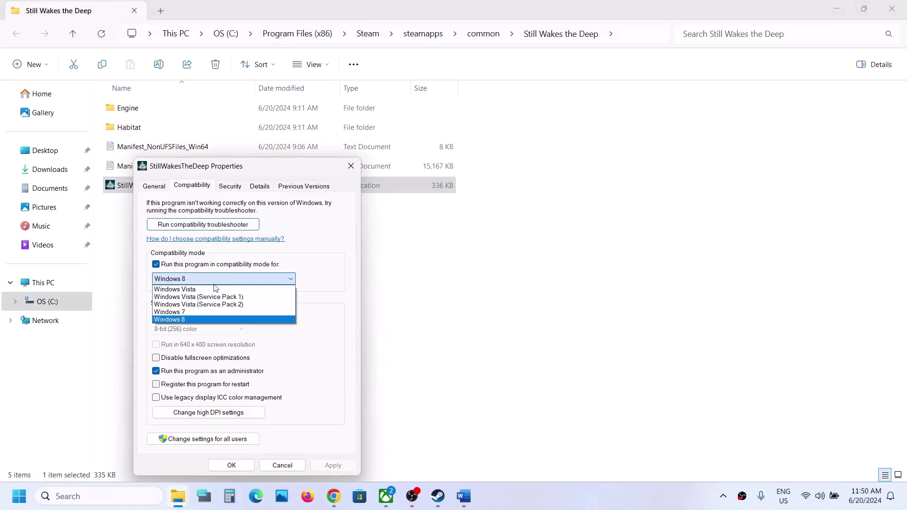
left_click(184, 313)
left_click(327, 466)
left_click(232, 465)
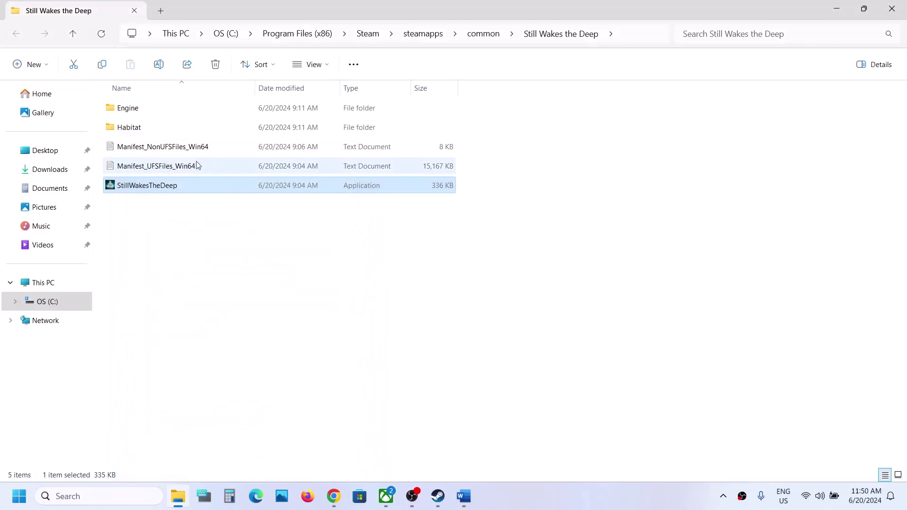
Disable fullscreen optimizations for the launcher and save it
right_click(176, 189)
left_click(232, 364)
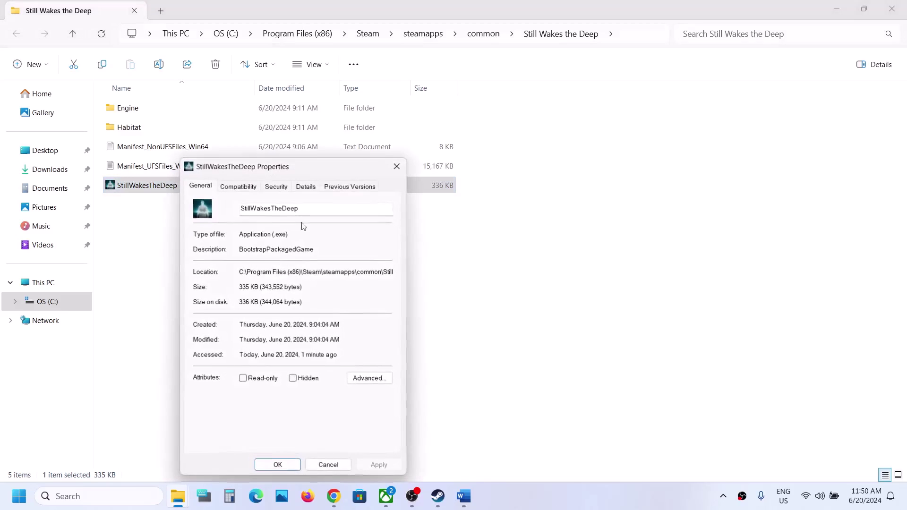
left_click(240, 187)
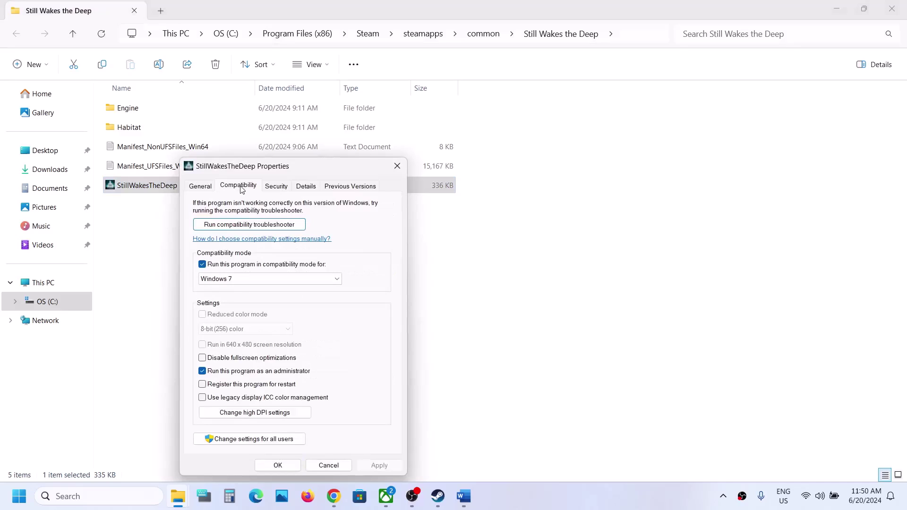
left_click(203, 358)
left_click(378, 466)
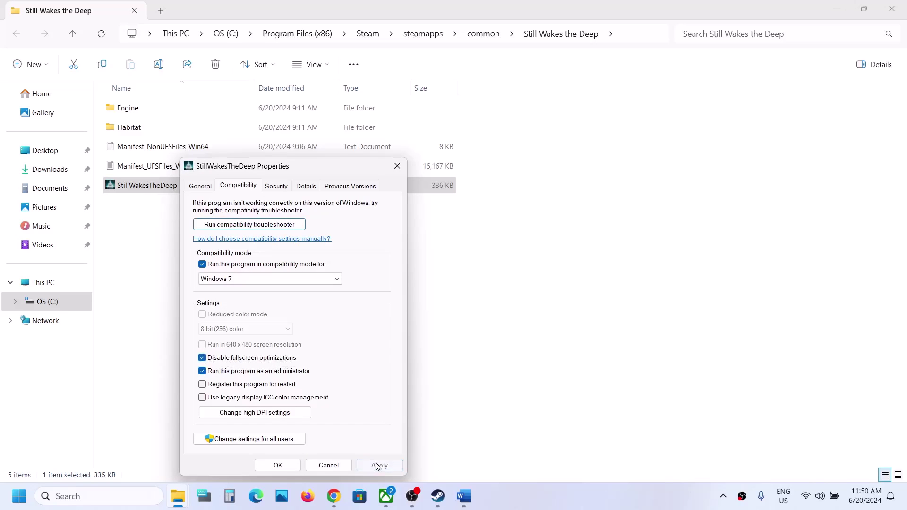
left_click(287, 465)
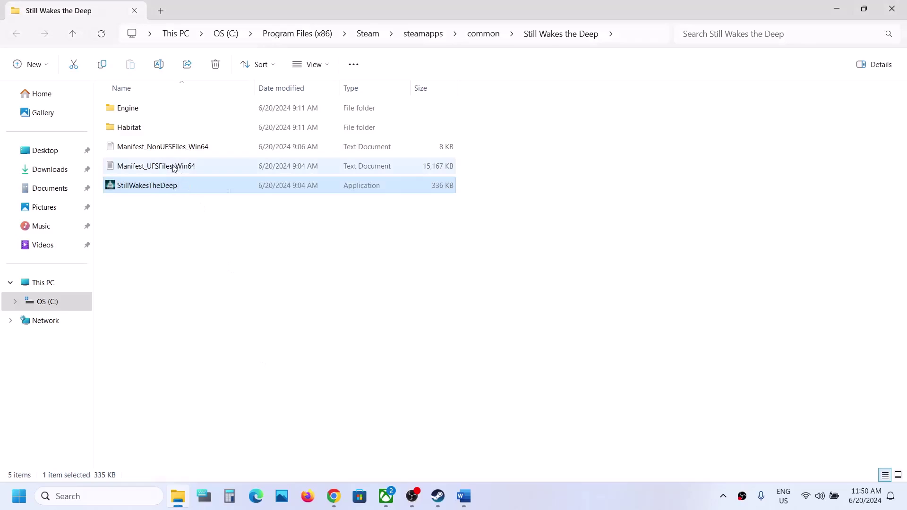
Go into Habitat > Binaries > Win64 and select the 152 MB StillWakesTheDeep executable
left_click(145, 131)
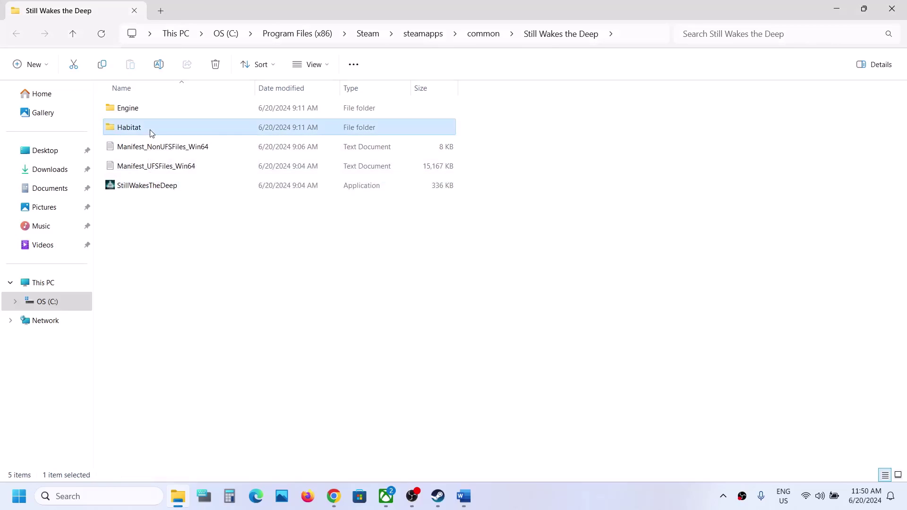
double_click(151, 133)
left_click(140, 114)
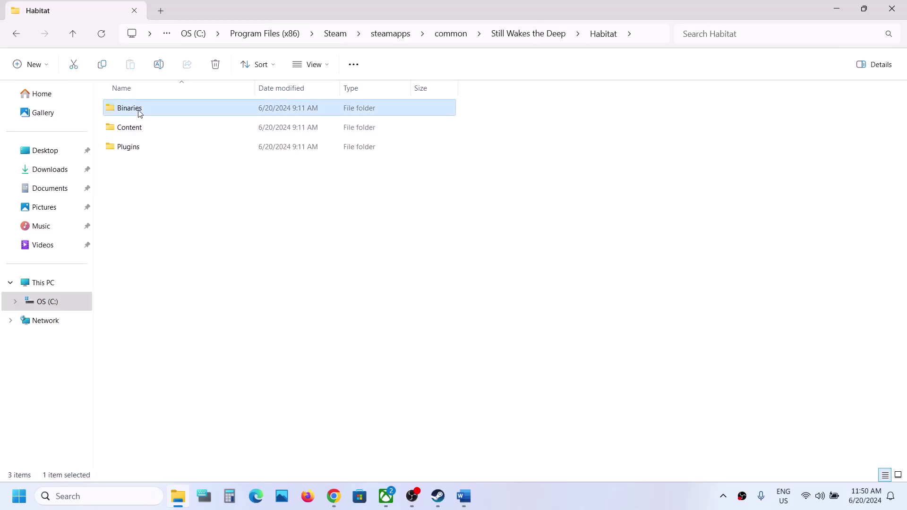
double_click(140, 114)
double_click(137, 111)
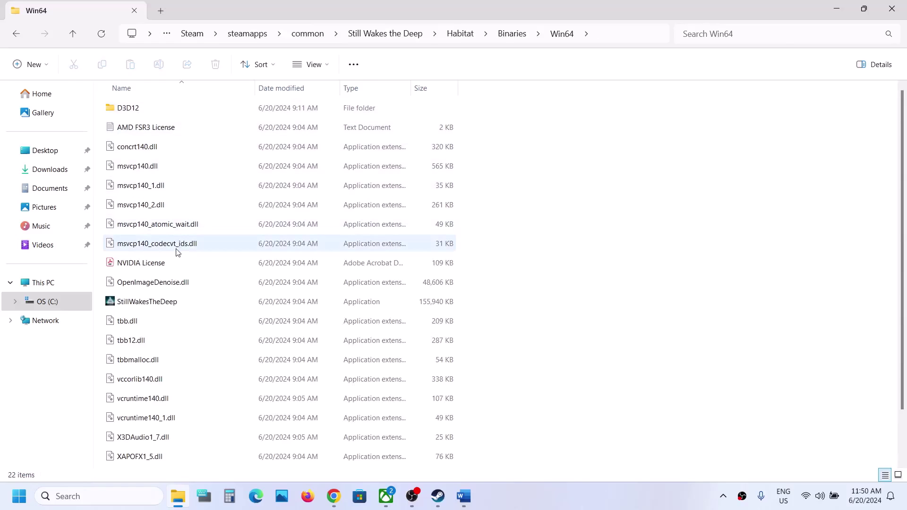
left_click(158, 310)
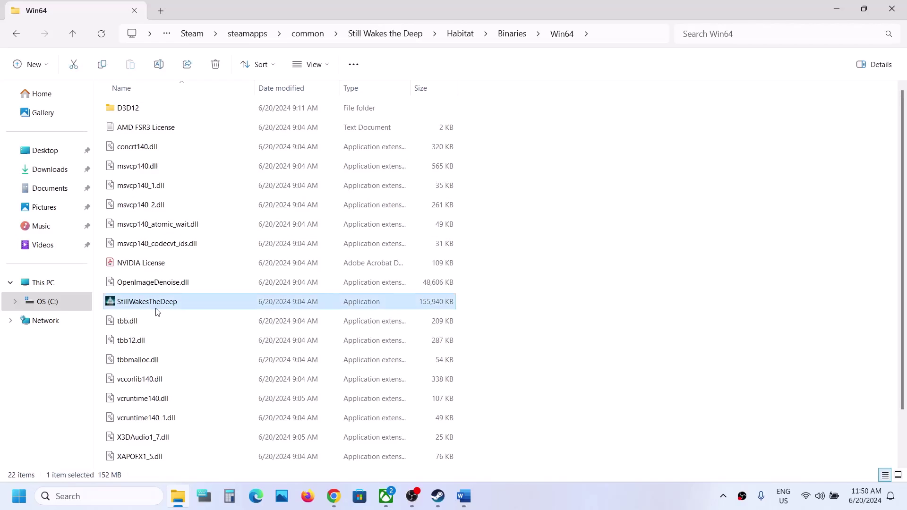
Set the Win64 executable to run as administrator in Windows 7 mode, fullscreen optimizations disabled
right_click(184, 308)
left_click(237, 244)
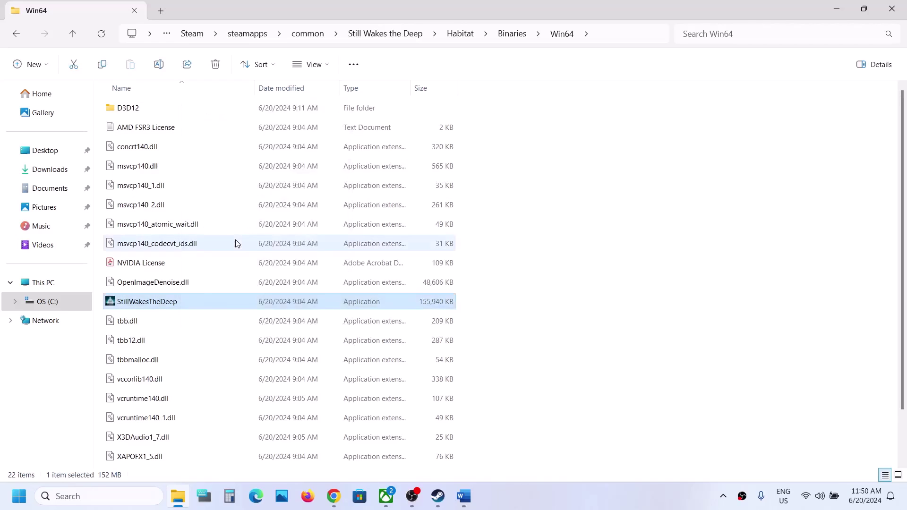
left_click(242, 184)
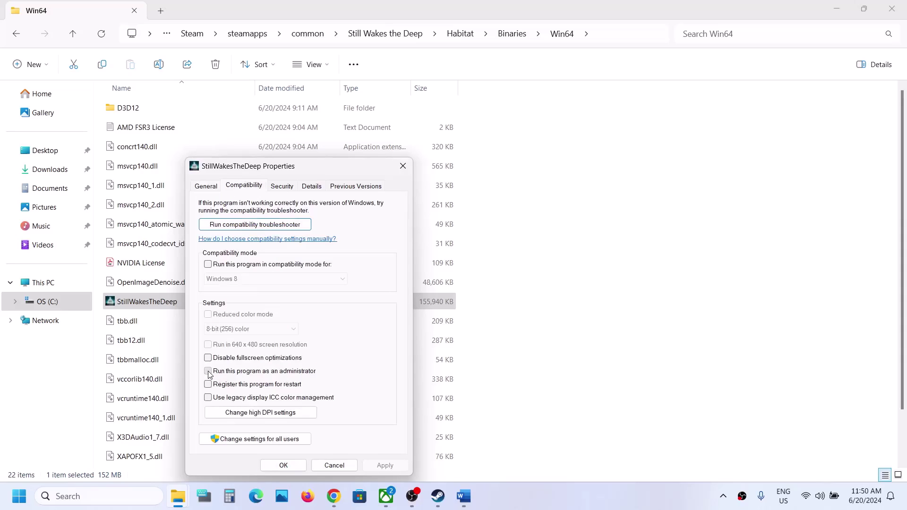
left_click(384, 465)
left_click(208, 265)
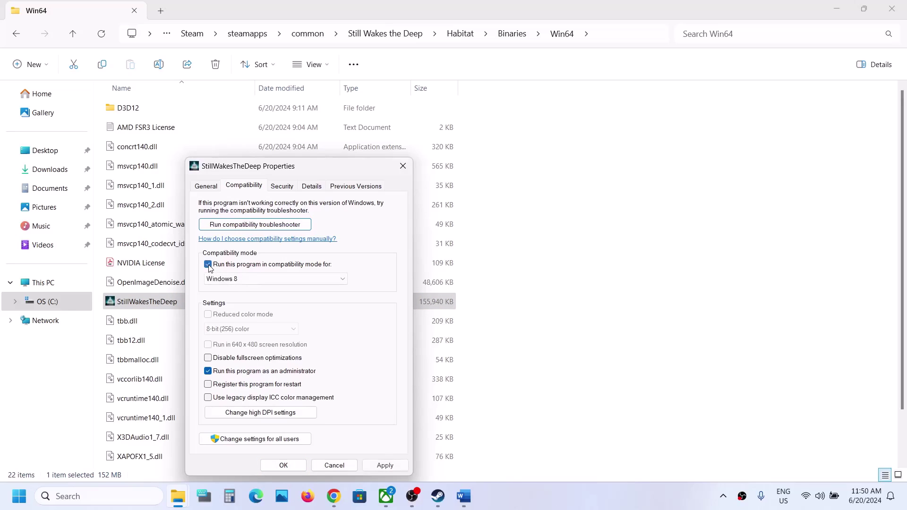
left_click(391, 470)
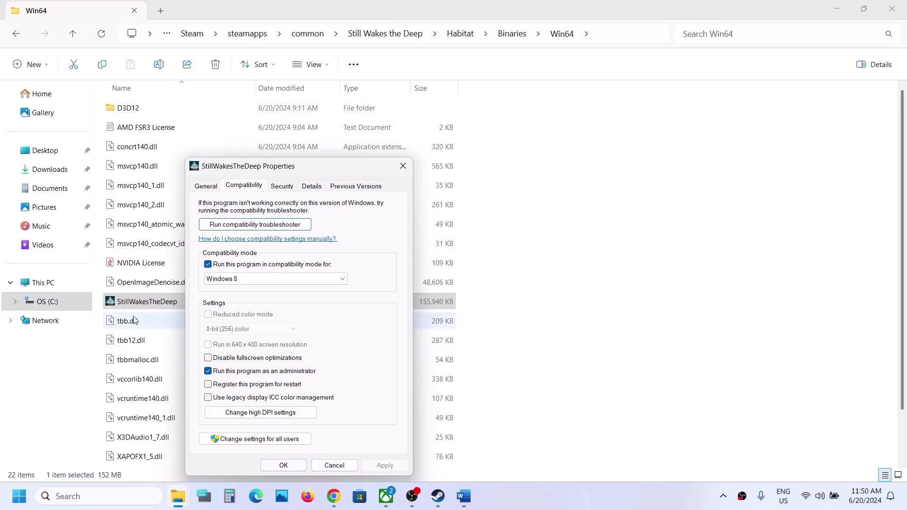
left_click(251, 283)
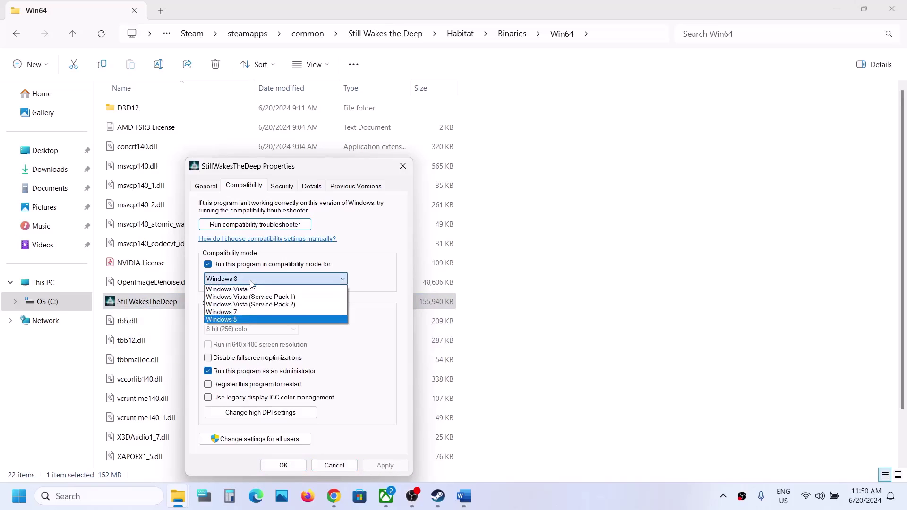
left_click(234, 313)
left_click(391, 468)
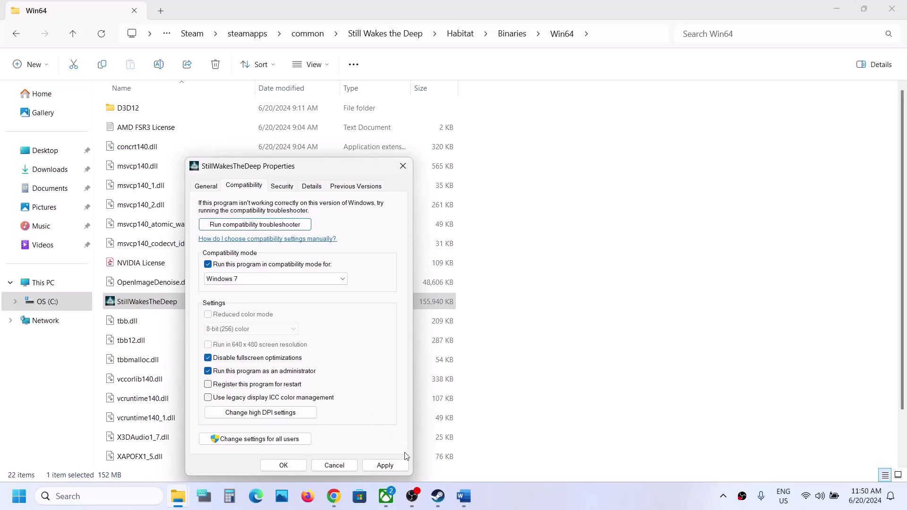
left_click(385, 465)
left_click(294, 466)
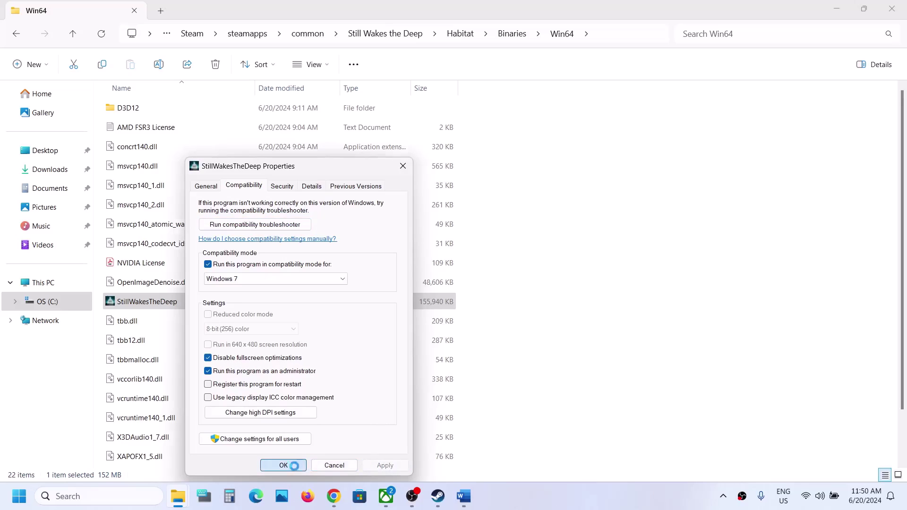
Turn the Win64 executable's compatibility mode back off, save, and go up two folders
right_click(187, 309)
left_click(242, 245)
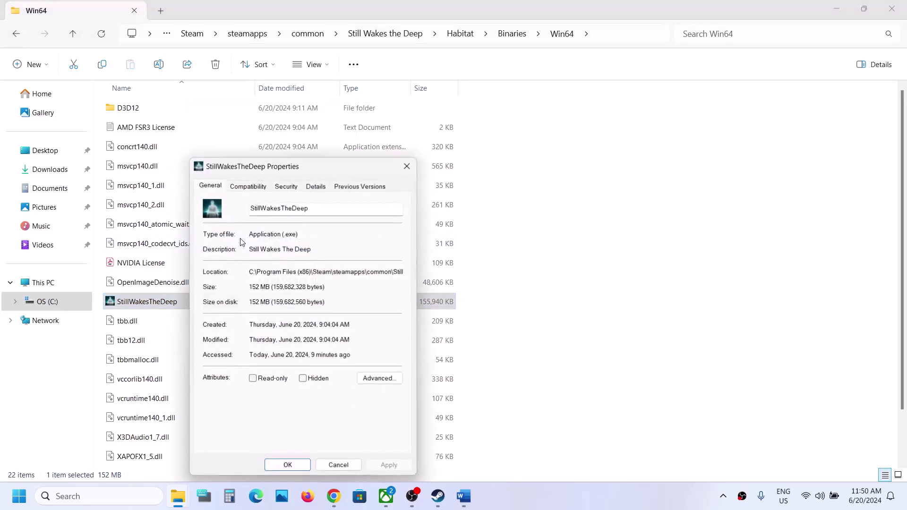
left_click(252, 188)
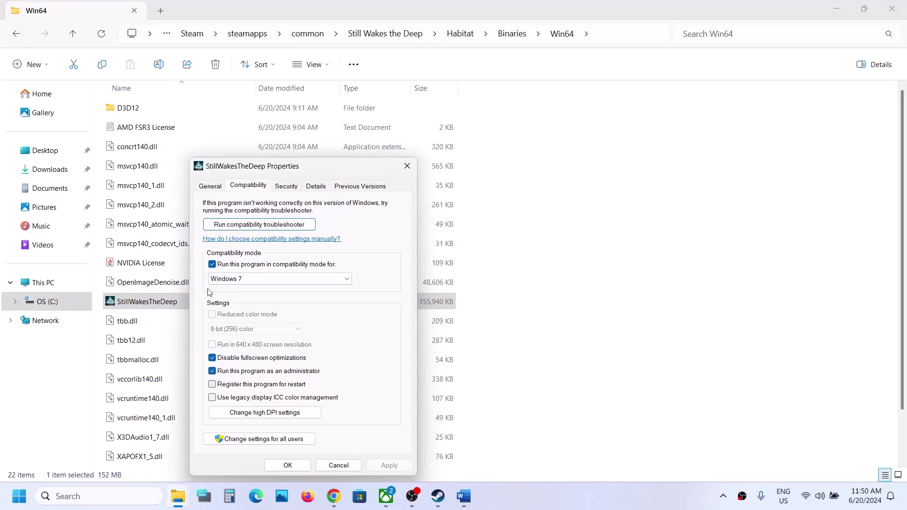
left_click(212, 266)
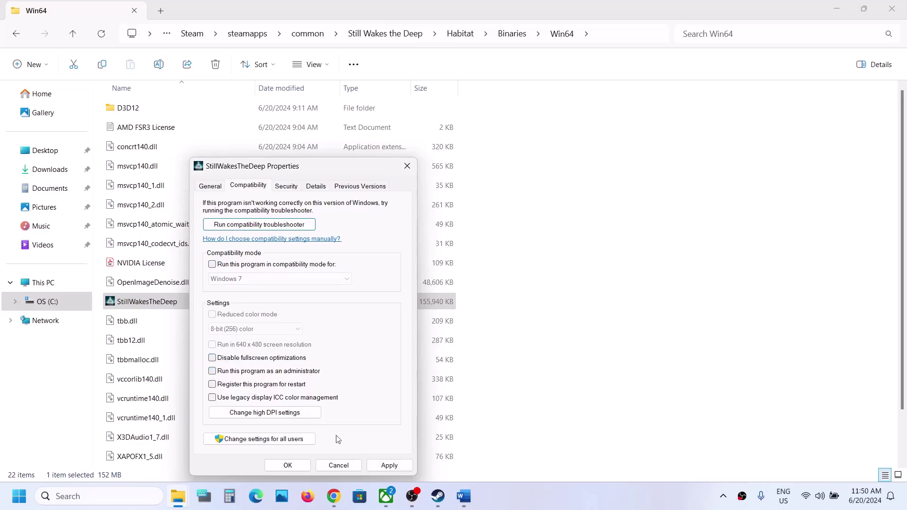
left_click(387, 466)
left_click(287, 465)
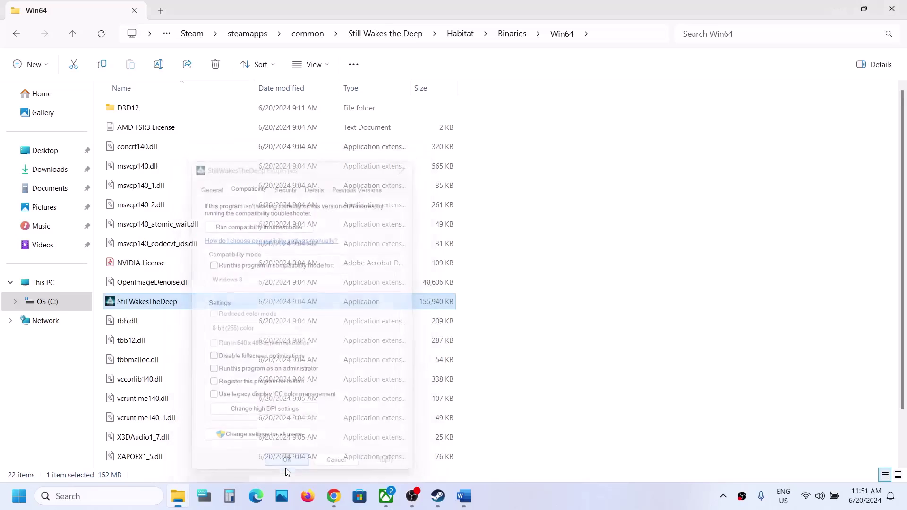
left_click(72, 33)
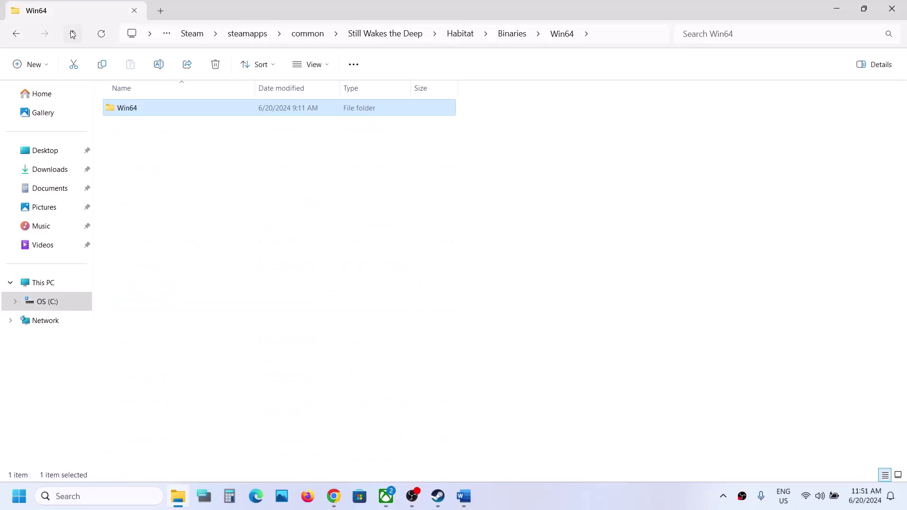
left_click(72, 33)
Turn off compatibility mode on the root-folder StillWakesTheDeep launcher, save, and return to Steam
left_click(71, 33)
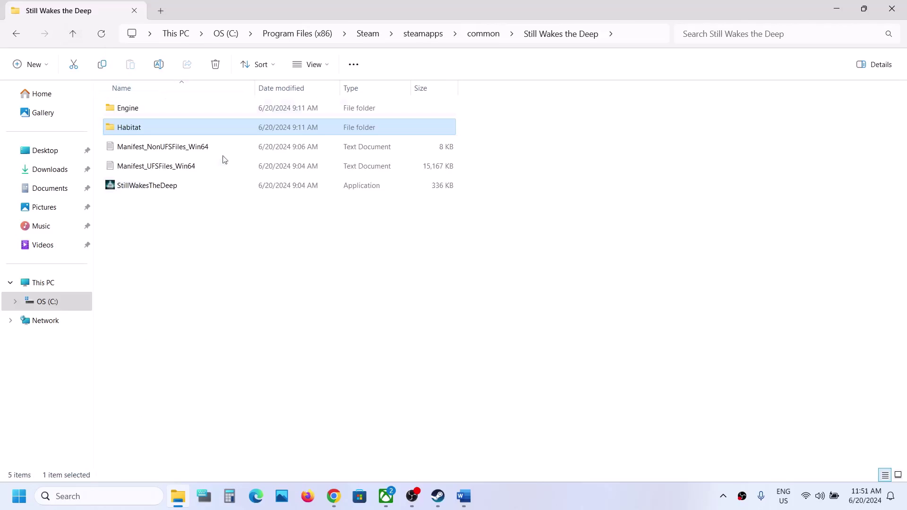
right_click(191, 194)
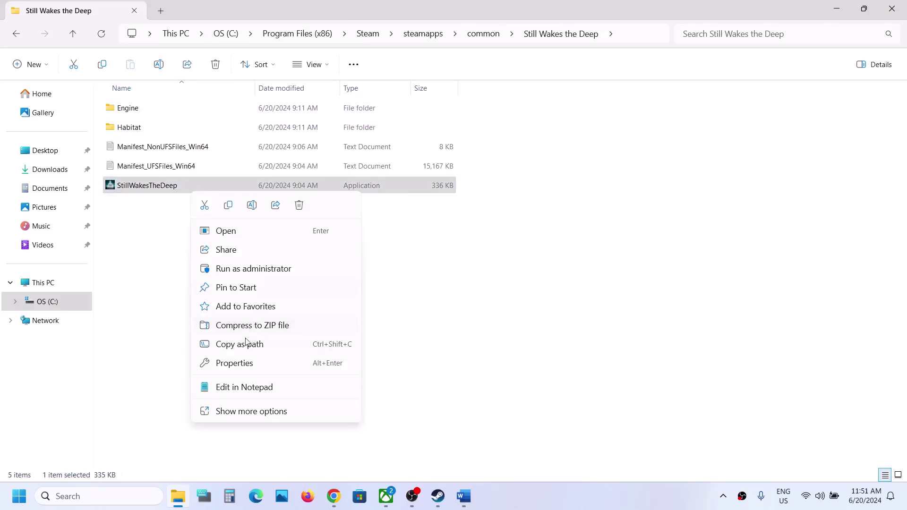
left_click(238, 363)
left_click(250, 188)
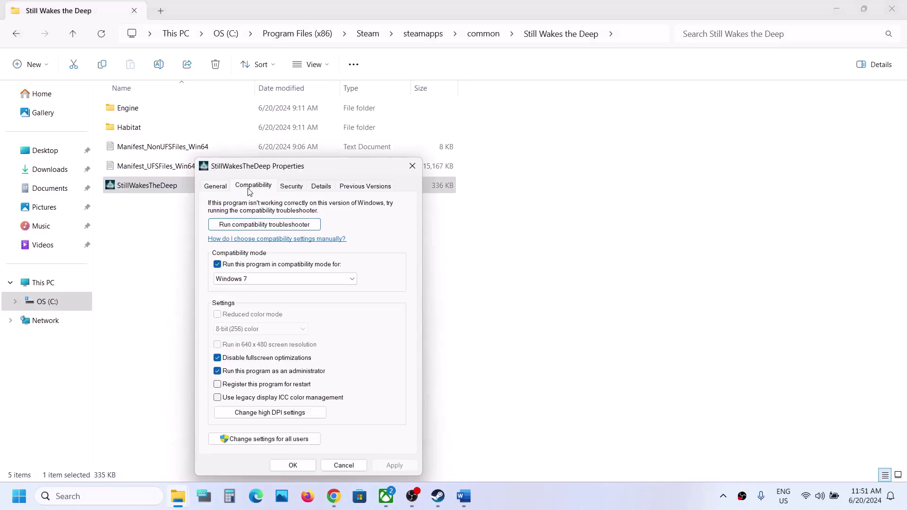
left_click(218, 264)
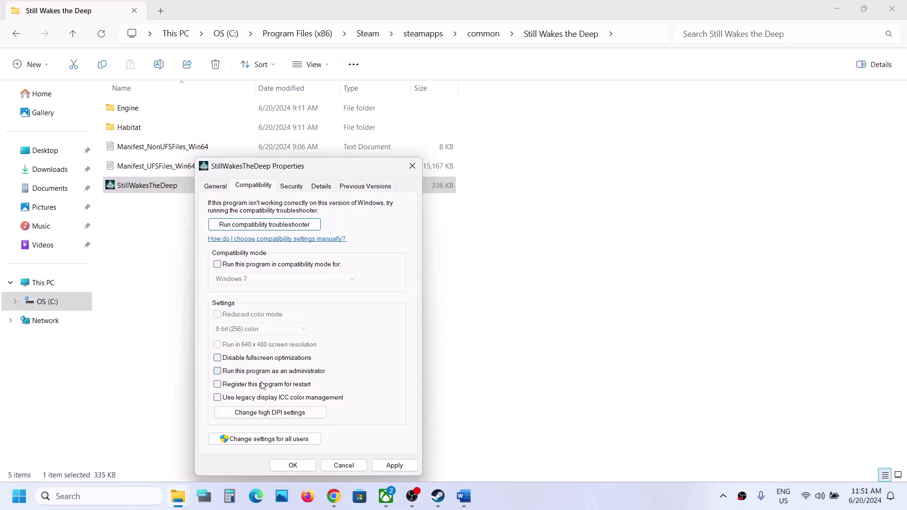
left_click(394, 465)
left_click(293, 465)
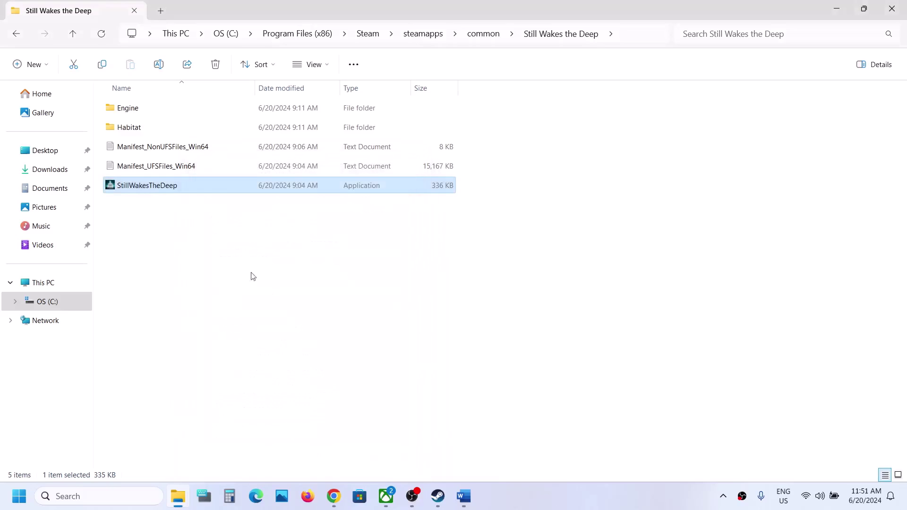
left_click(438, 496)
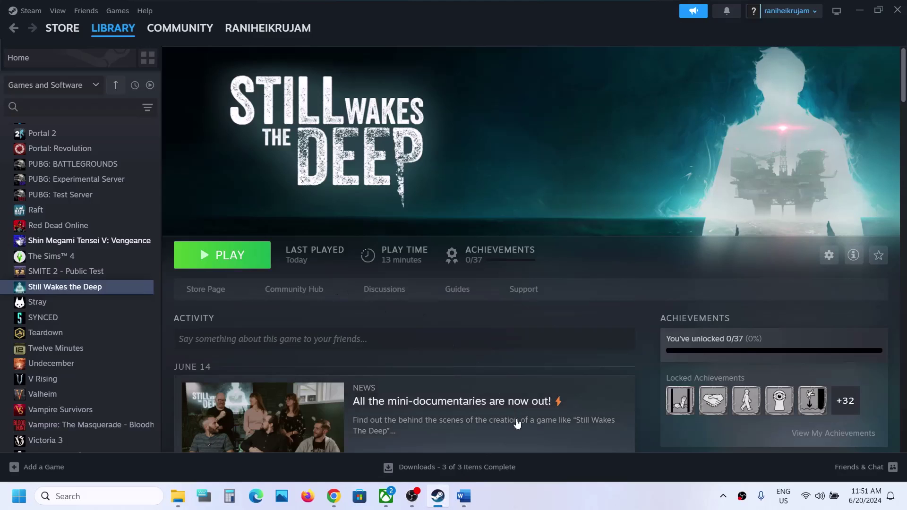
Read Word's Step 6 on letting the game exe through third-party antivirus
left_click(463, 496)
scroll(355, 331, "down", 2)
scroll(356, 330, "down", 3)
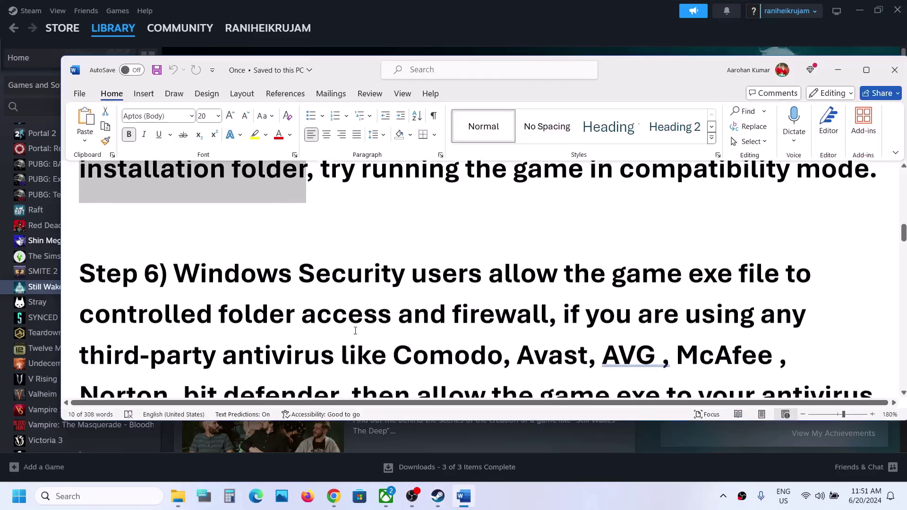
left_click_drag(561, 245, 428, 326)
left_click(443, 317)
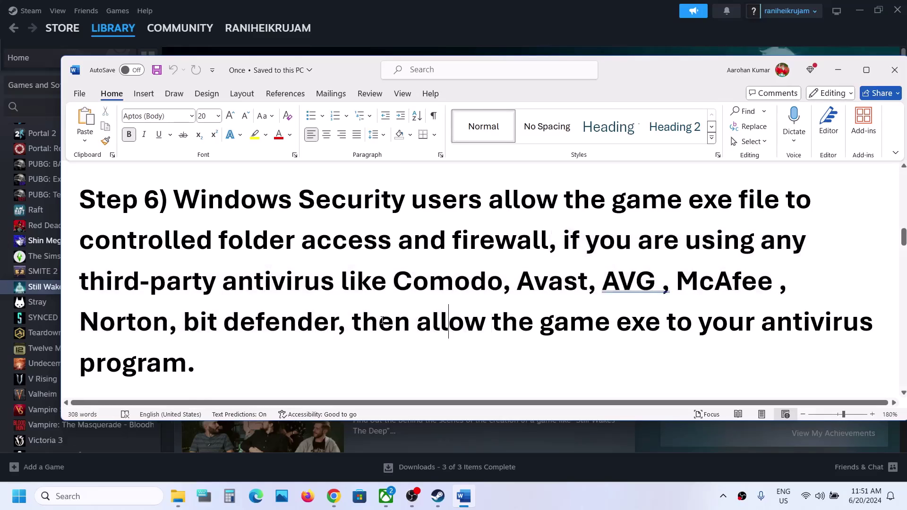
left_click_drag(366, 323, 243, 355)
Note Step 6's part for Windows Security users, then open Windows Settings with Win+I
left_click(243, 354)
left_click_drag(176, 195, 484, 203)
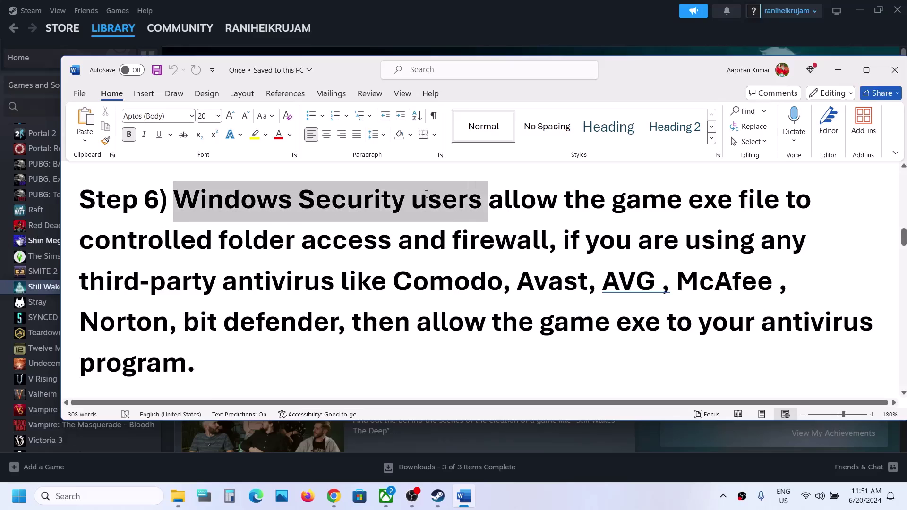
left_click(571, 8)
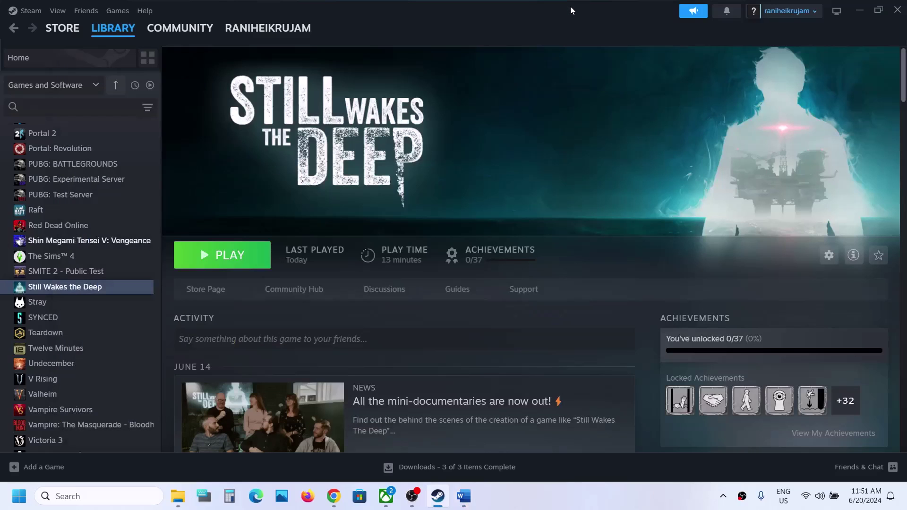
key("super+i")
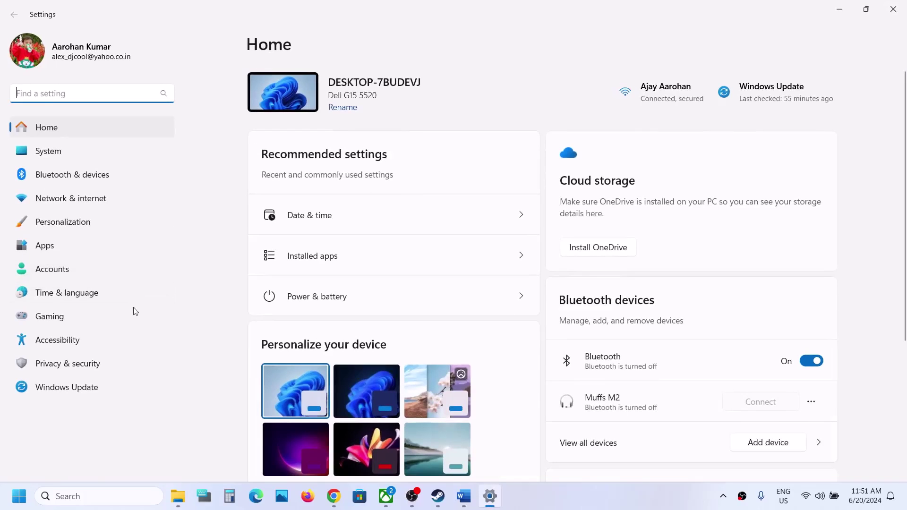
Go to Privacy & security > Windows Security and launch Virus & threat protection
left_click(99, 364)
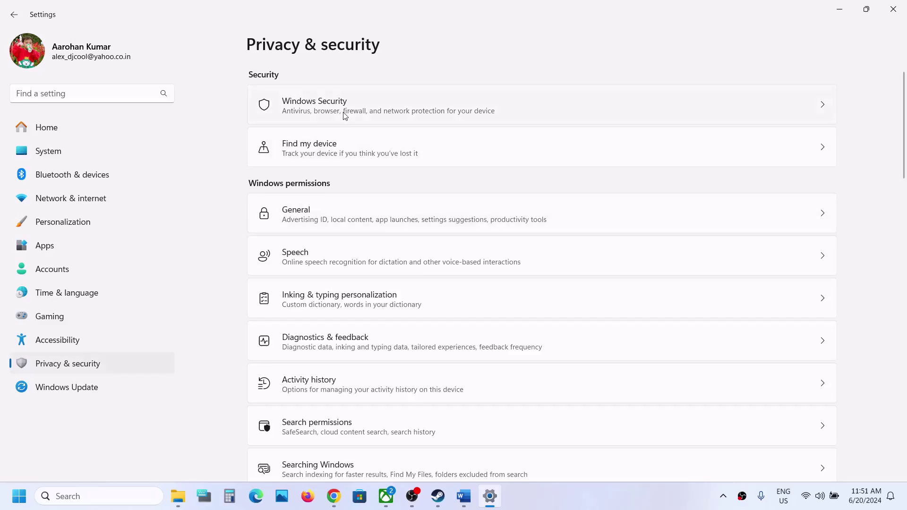
left_click(384, 107)
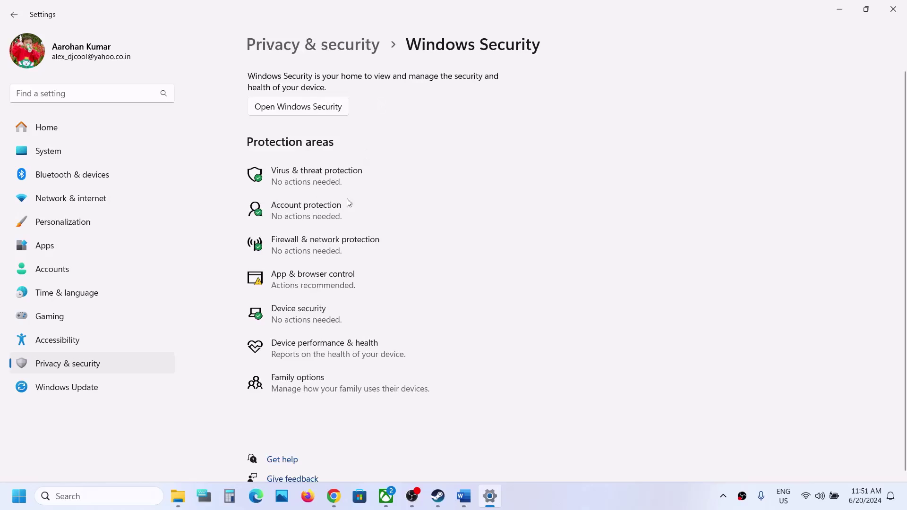
left_click(318, 170)
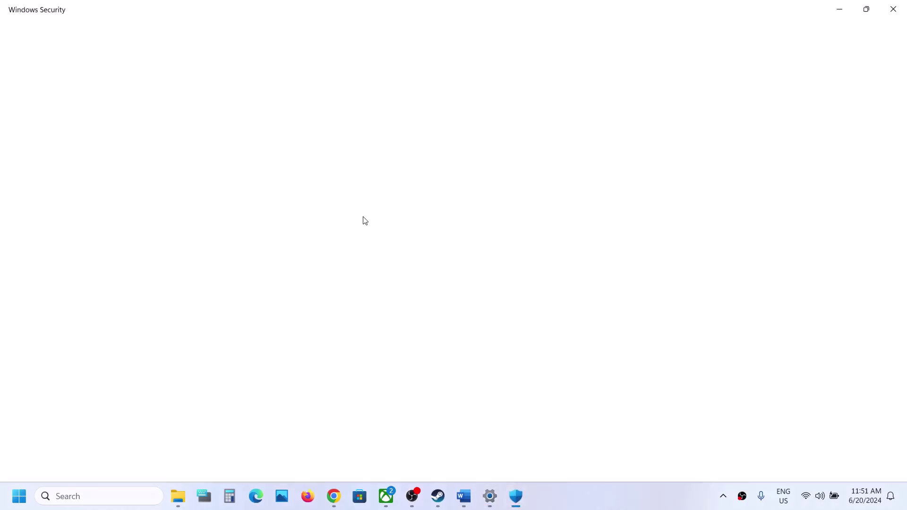
Switch Controlled folder access On under Ransomware protection, approve UAC, then list its allowed apps
scroll(364, 221, "down", 3)
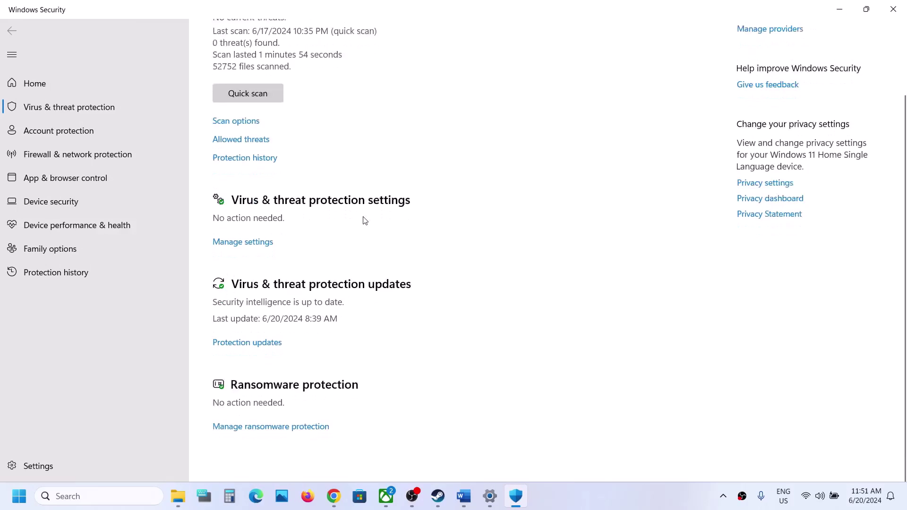
left_click(270, 438)
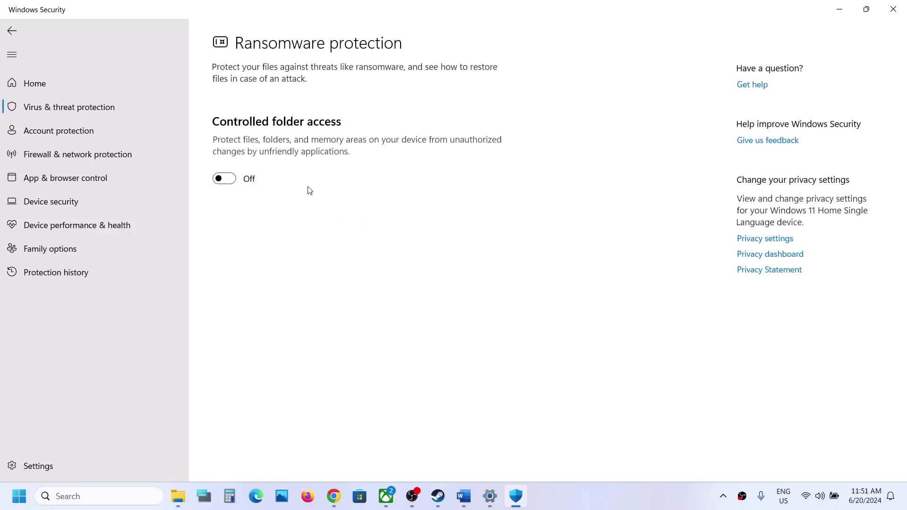
left_click(224, 179)
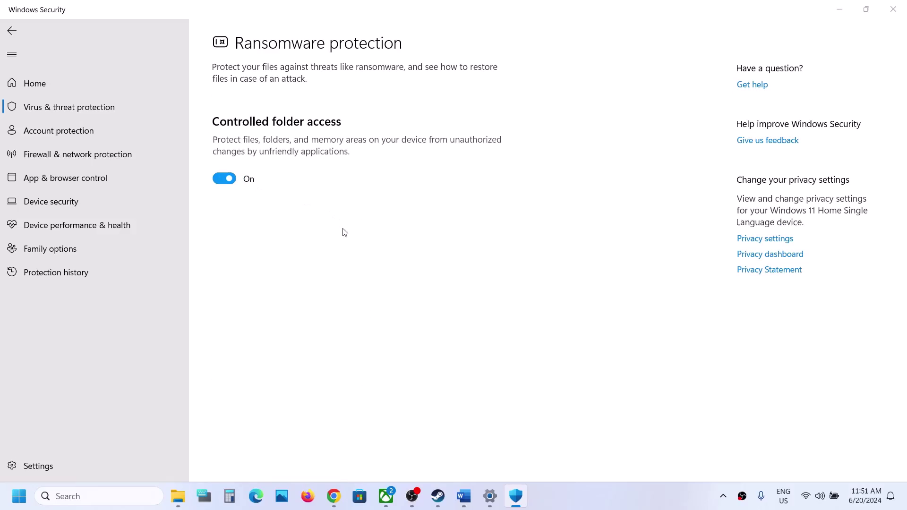
left_click(390, 345)
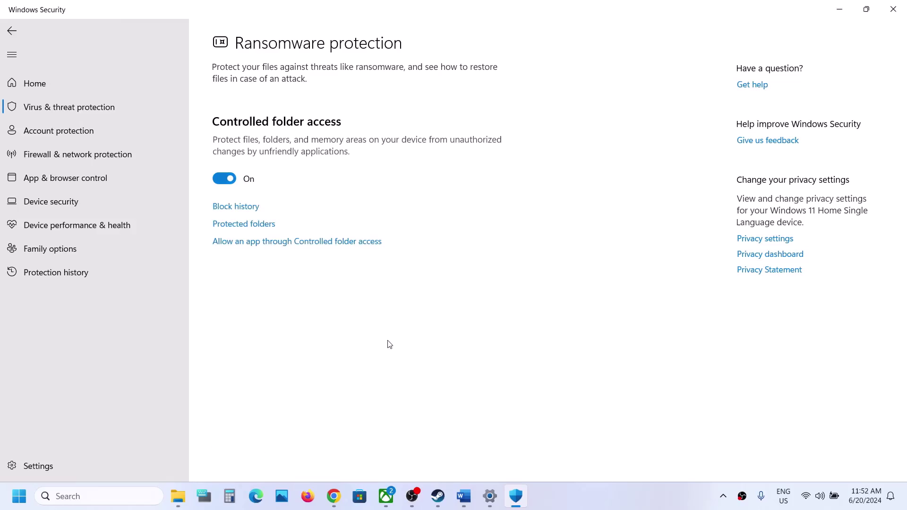
left_click(293, 242)
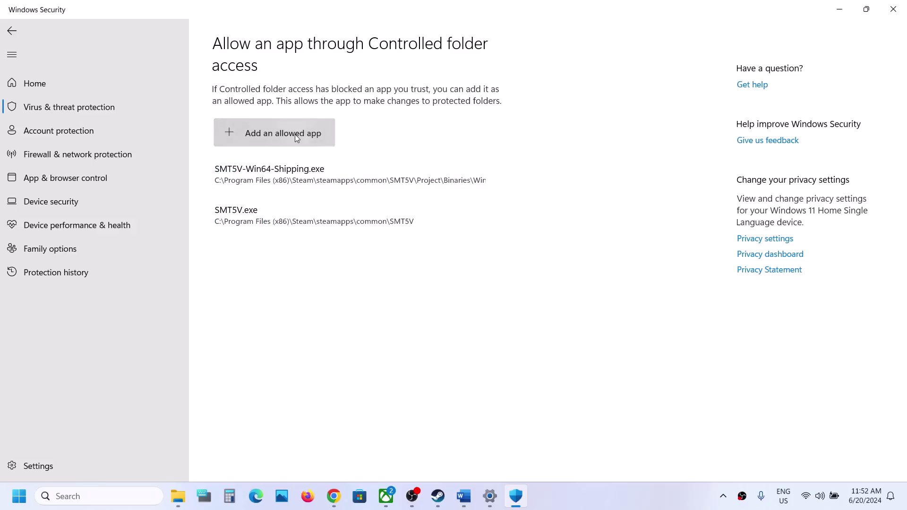
Check recently blocked apps, then browse for an app from This PC into C:\Program Files (x86)
left_click(295, 134)
left_click(269, 163)
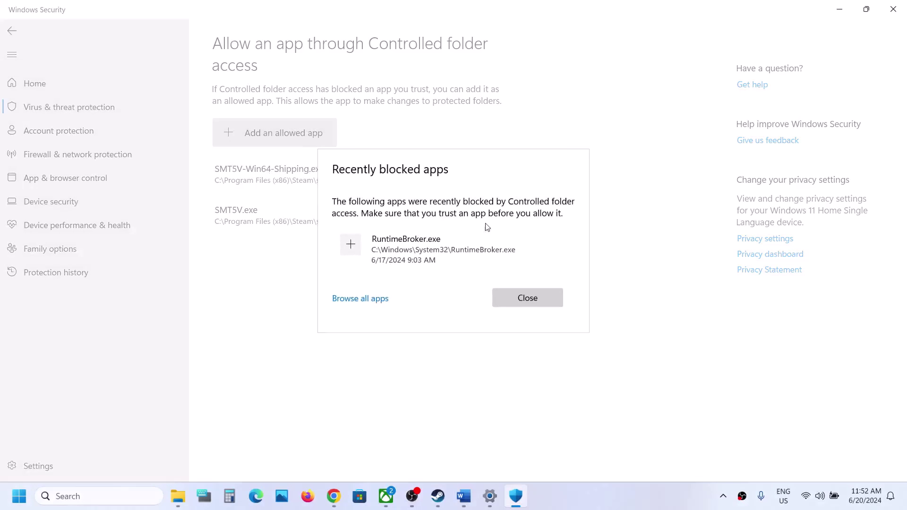
left_click(543, 294)
left_click(299, 140)
left_click(279, 181)
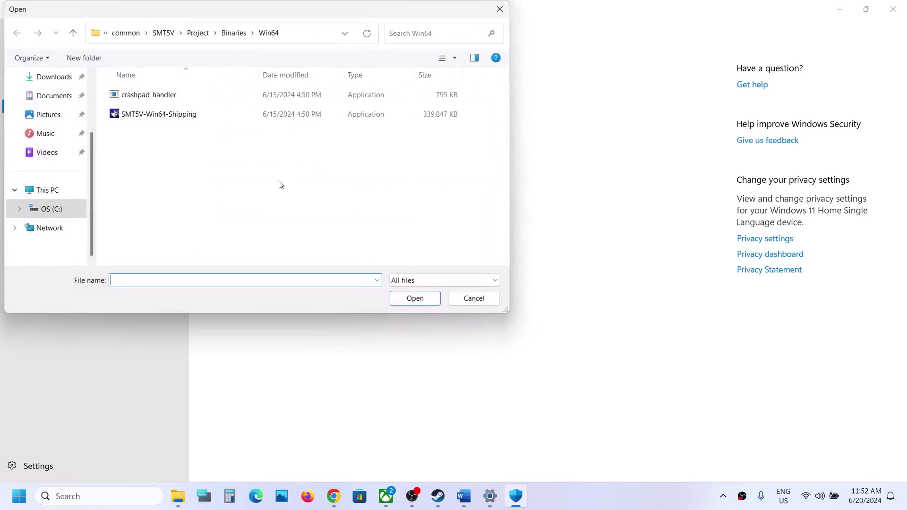
left_click(46, 196)
double_click(171, 109)
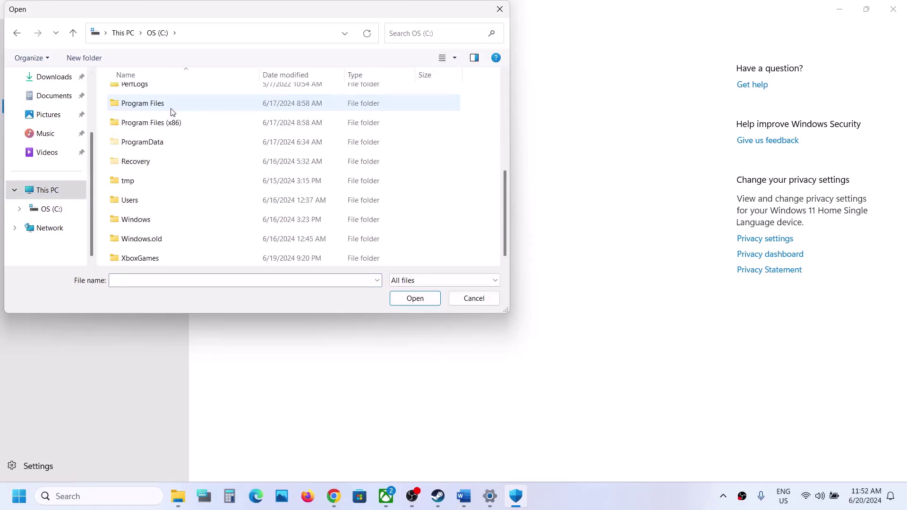
double_click(170, 124)
Allow StillWakesTheDeep.exe from Steam\steamapps\common\Still Wakes the Deep
scroll(171, 127, "down", 5)
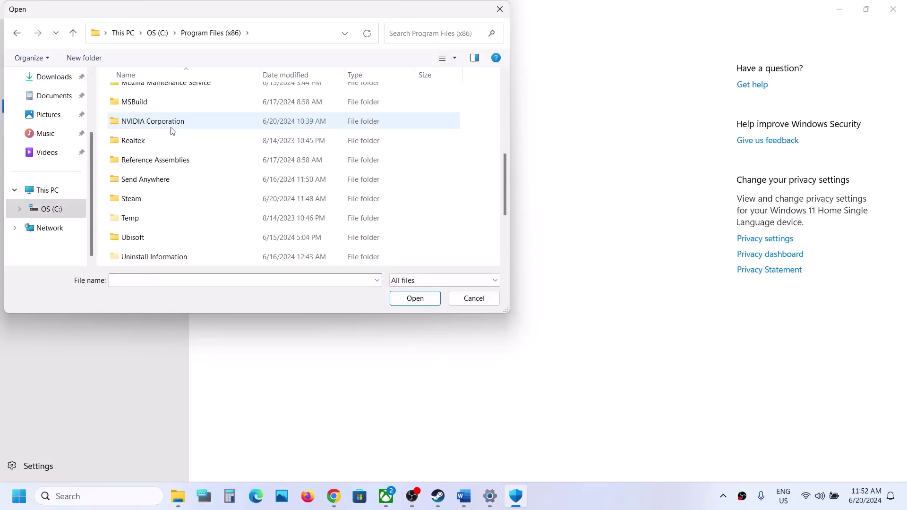
double_click(130, 199)
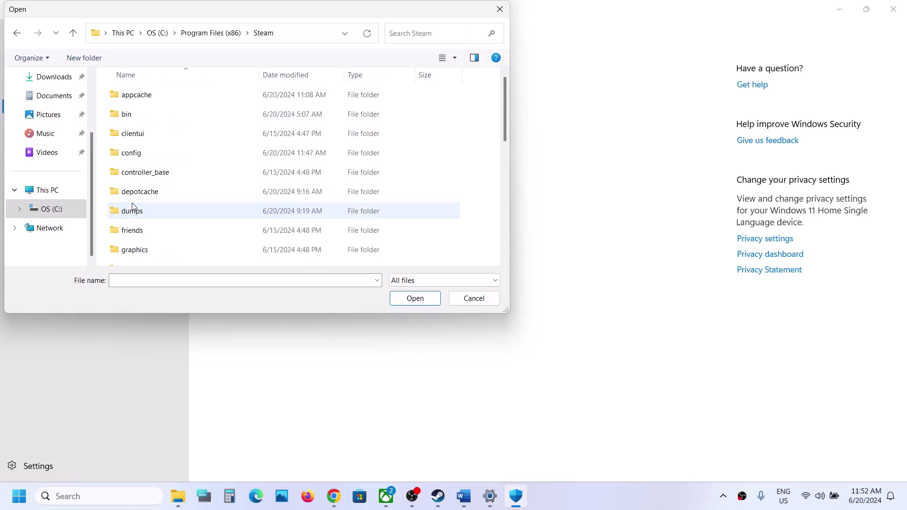
scroll(148, 178, "down", 5)
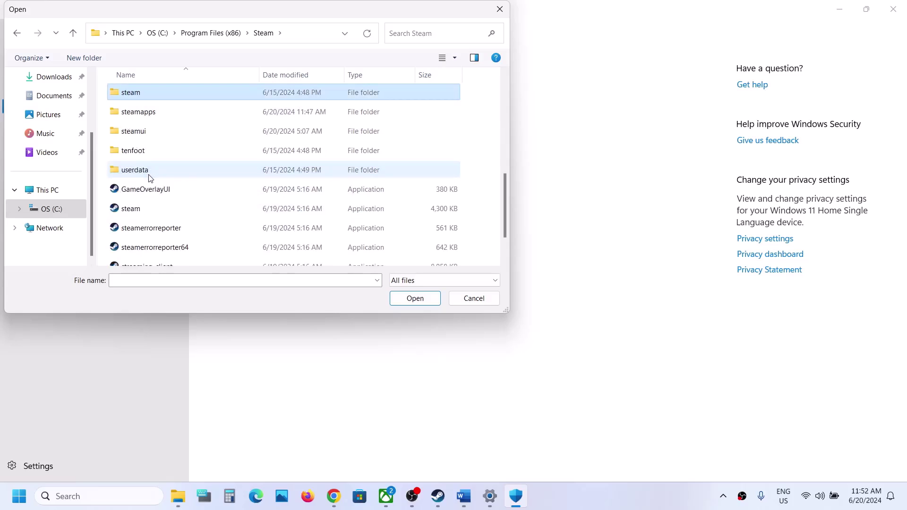
double_click(160, 114)
double_click(149, 93)
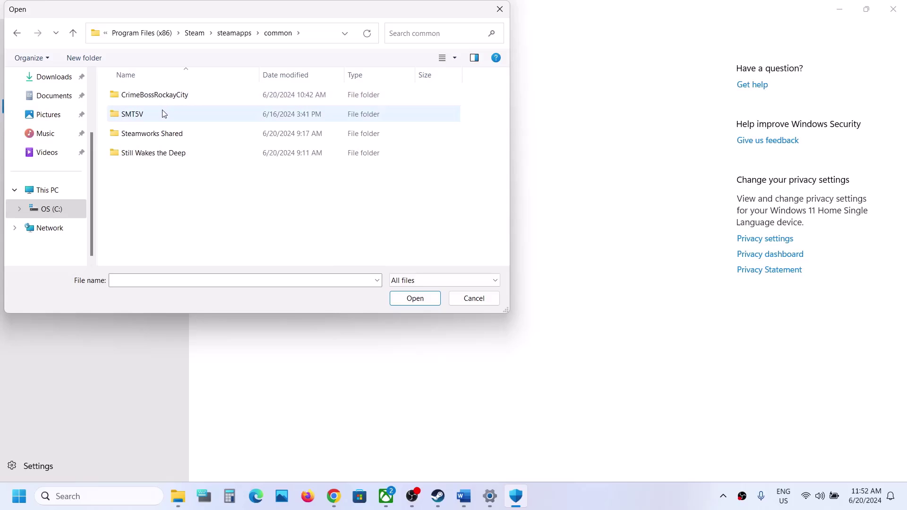
left_click(139, 153)
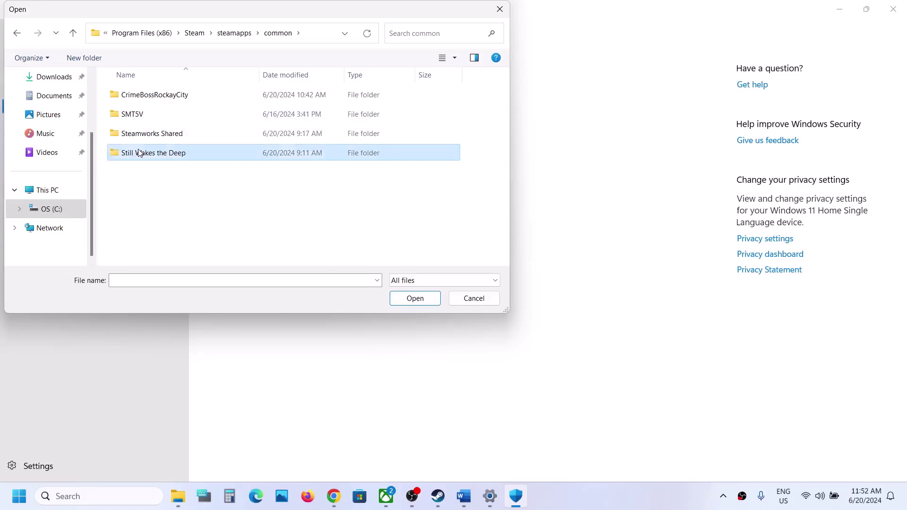
double_click(140, 153)
left_click(156, 136)
left_click(405, 303)
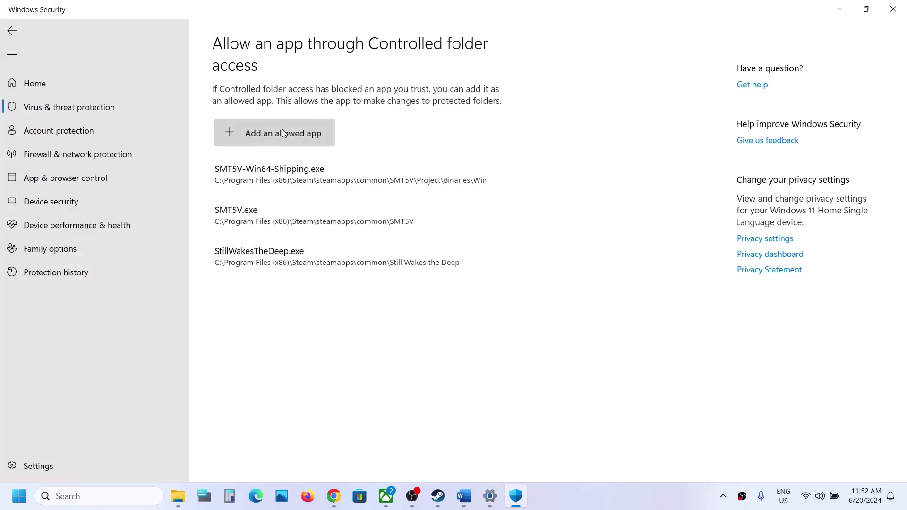
Also allow the StillWakesTheDeep.exe in Habitat\Binaries\Win64
left_click(282, 129)
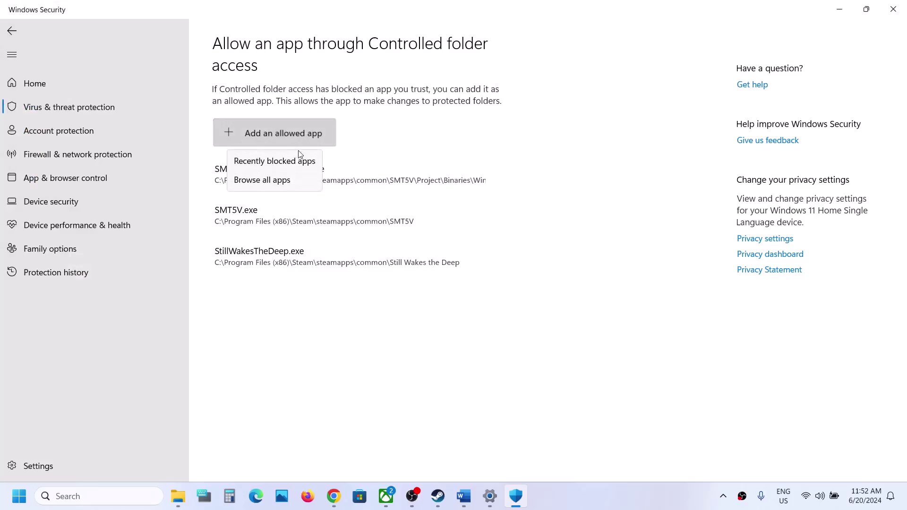
left_click(267, 181)
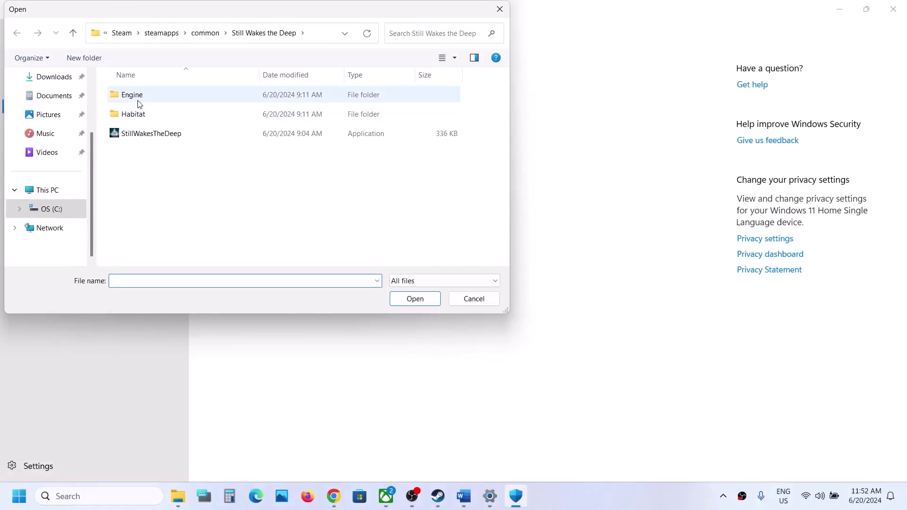
left_click(136, 114)
double_click(136, 114)
double_click(137, 95)
double_click(137, 95)
left_click(161, 113)
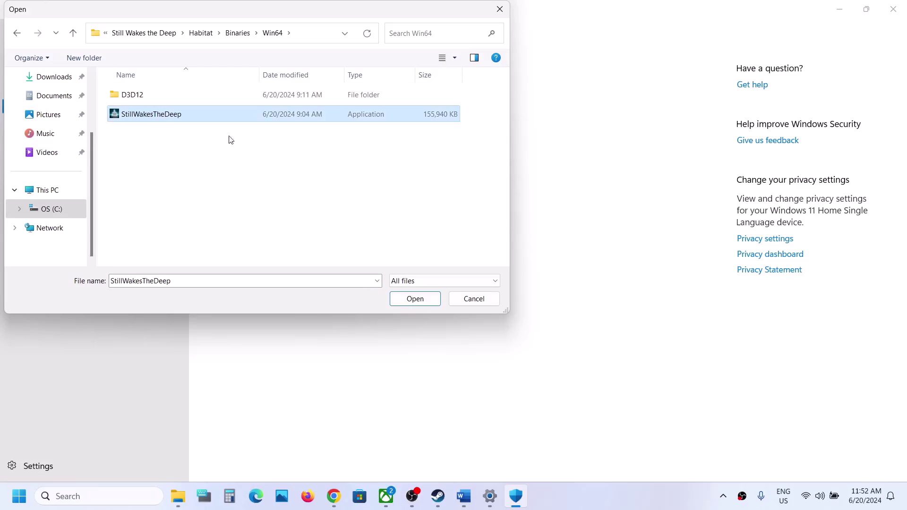
left_click(417, 300)
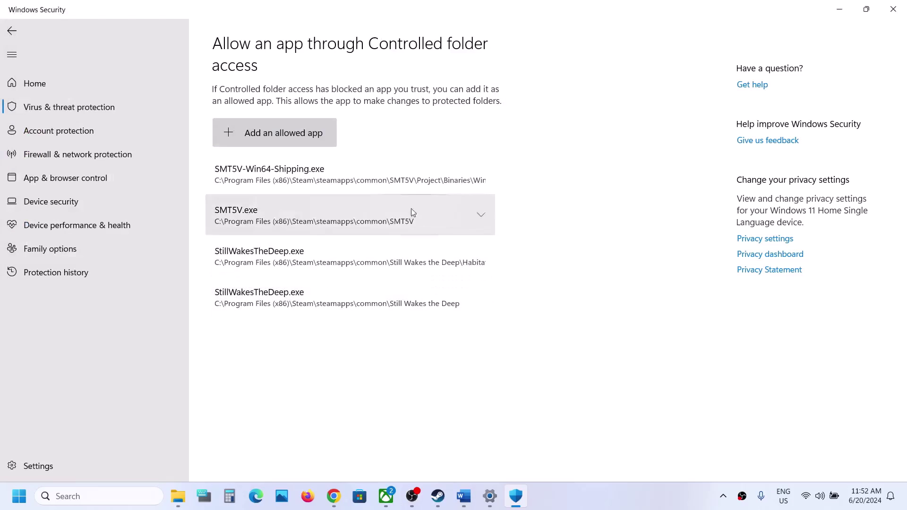
Scroll Word's guide to Step 7 'Update Windows' and bring Settings back from Start
left_click(464, 494)
scroll(340, 333, "down", 5)
scroll(340, 333, "down", 1)
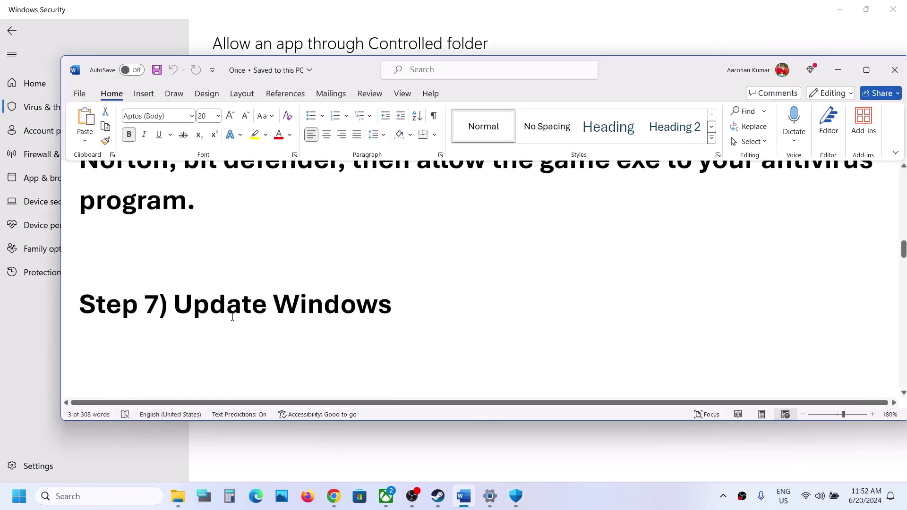
left_click_drag(232, 317, 390, 312)
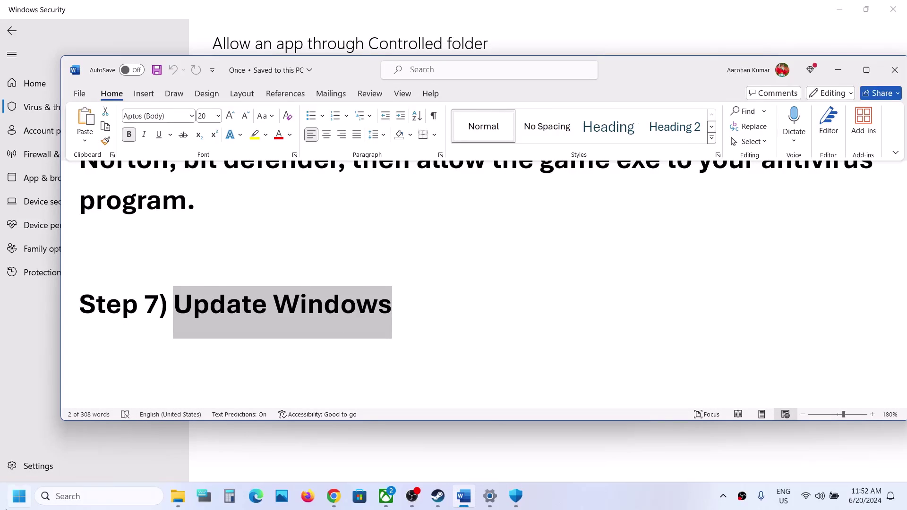
left_click(19, 496)
left_click(280, 198)
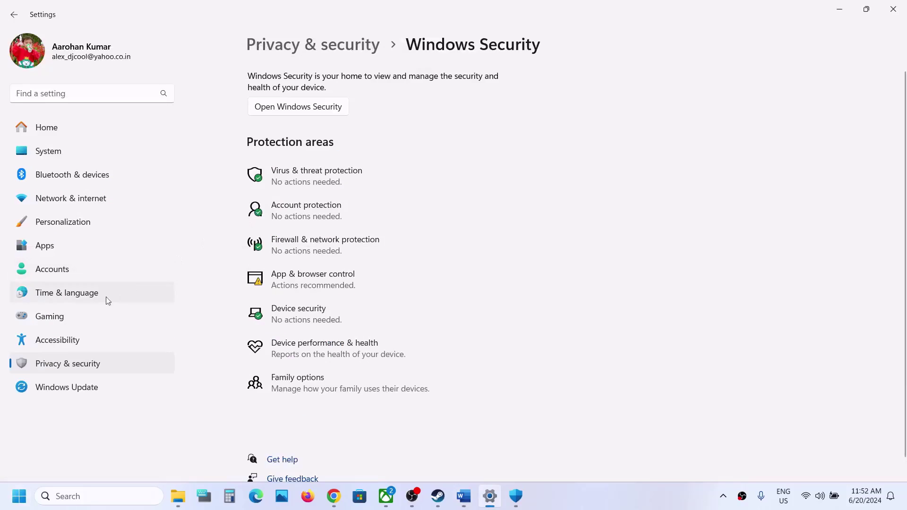
Run Check for updates on the Windows Update page, glance at Start's power options, return to Steam
left_click(64, 388)
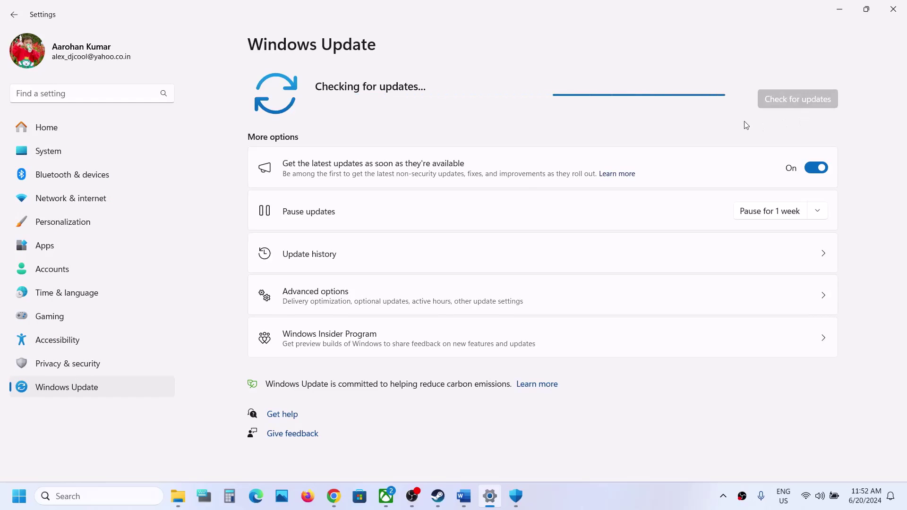
left_click(797, 103)
key("super")
left_click(343, 455)
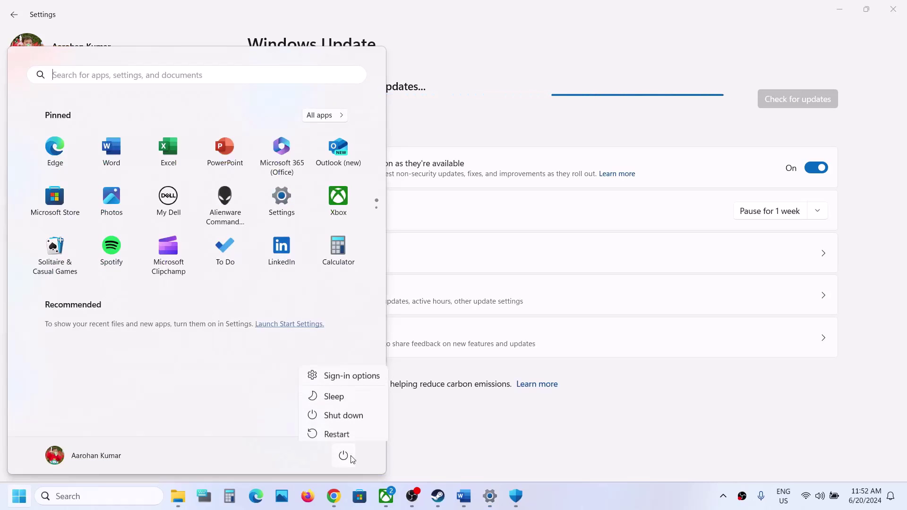
key("Escape")
left_click(438, 441)
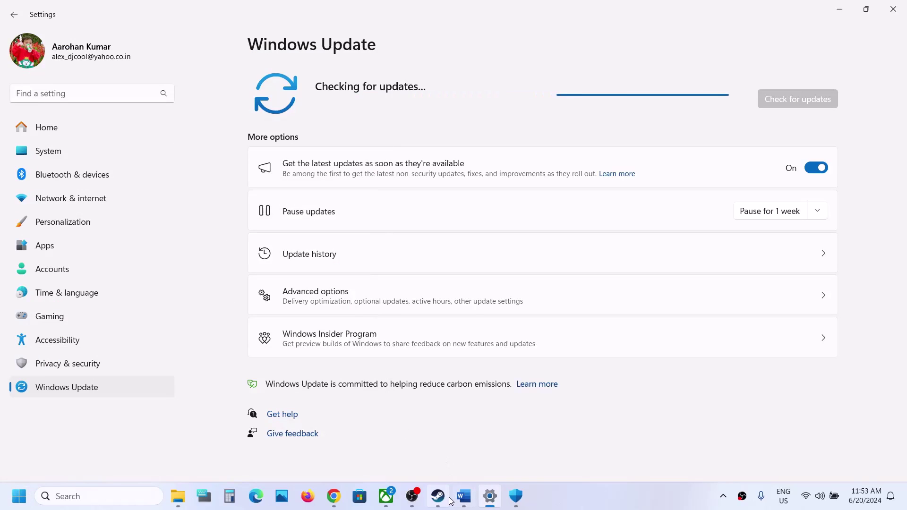
left_click(438, 496)
Scroll Word's guide to Step 8 on clean driver installs and follow the NVIDIA download link
left_click(463, 496)
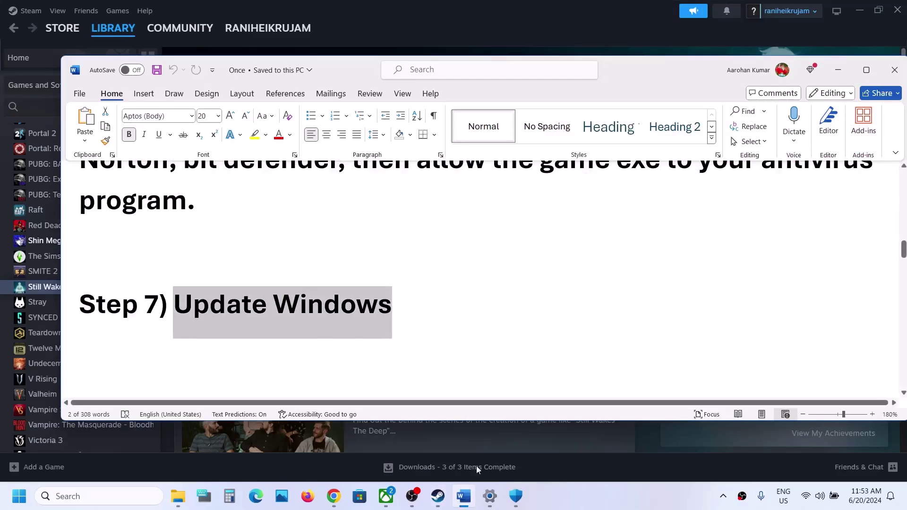
scroll(316, 321, "down", 2)
scroll(318, 322, "down", 1)
left_click_drag(85, 206, 282, 270)
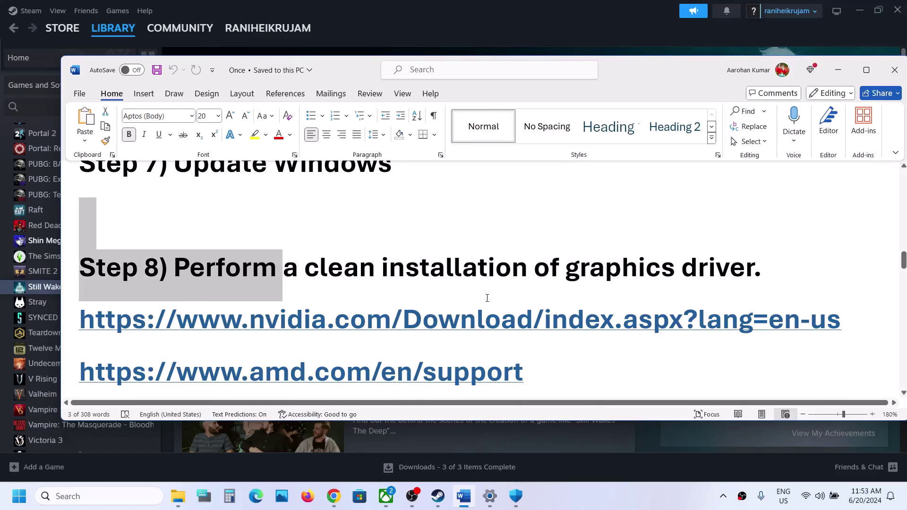
scroll(473, 290, "down", 2)
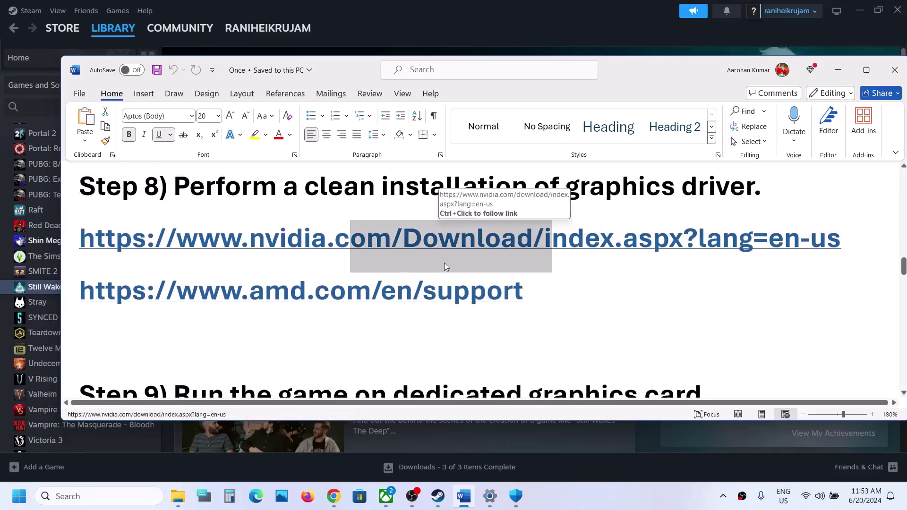
left_click_drag(265, 291, 422, 290)
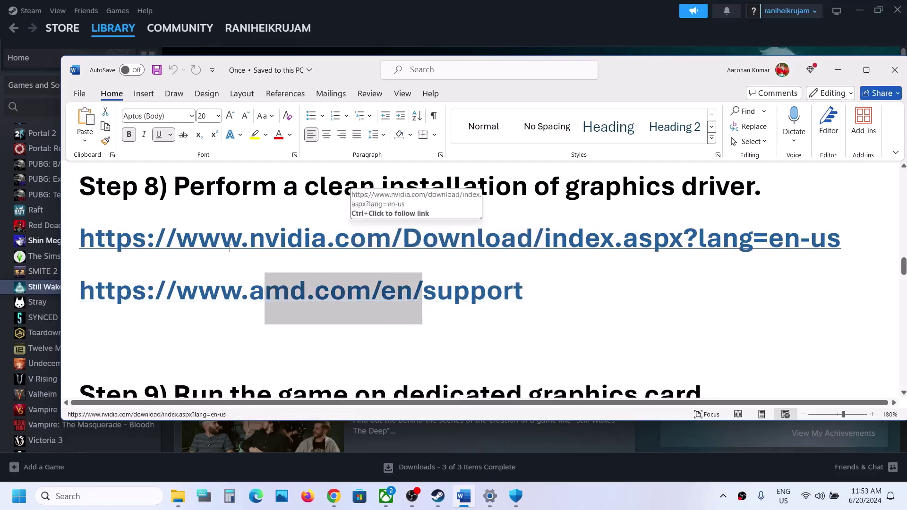
left_click_drag(249, 238, 403, 238)
left_click(453, 52)
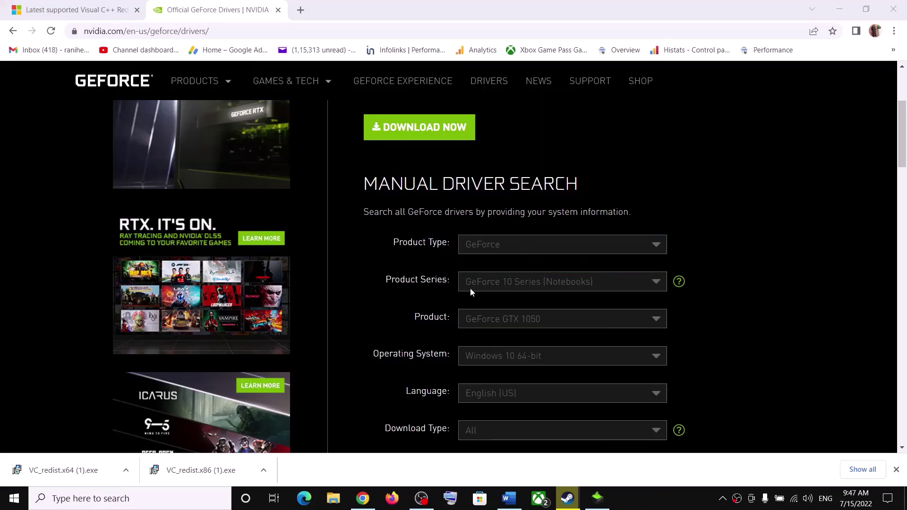
Search NVIDIA drivers for GeForce 10 series GTX 1050 on Windows 10 64-bit
left_click(545, 292)
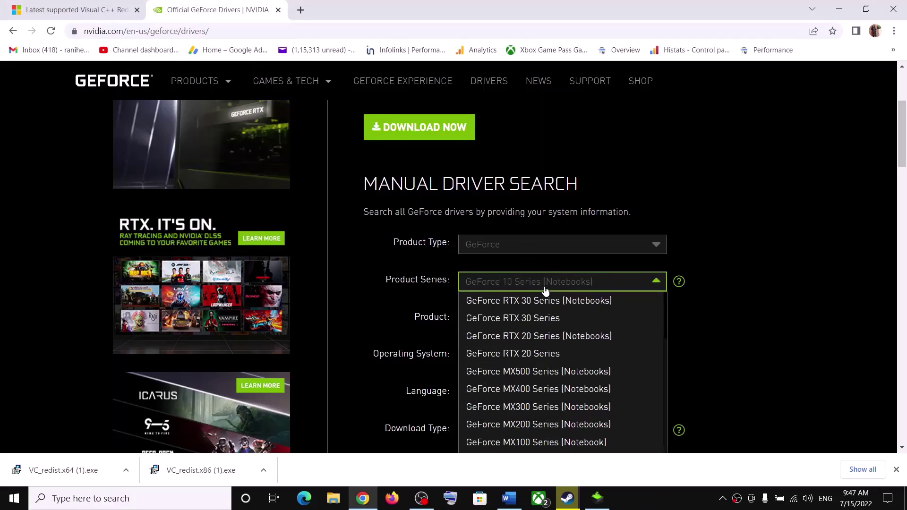
left_click(708, 314)
left_click(553, 326)
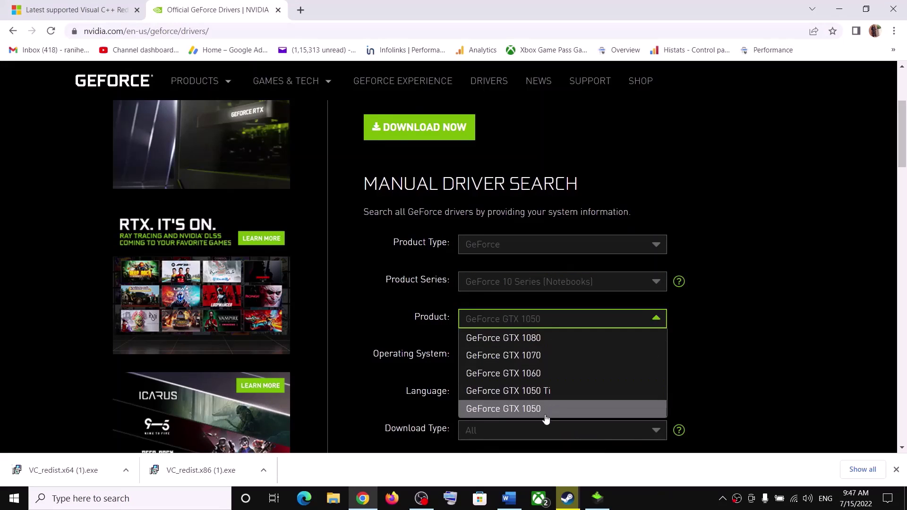
left_click(710, 340)
scroll(535, 269, "down", 2)
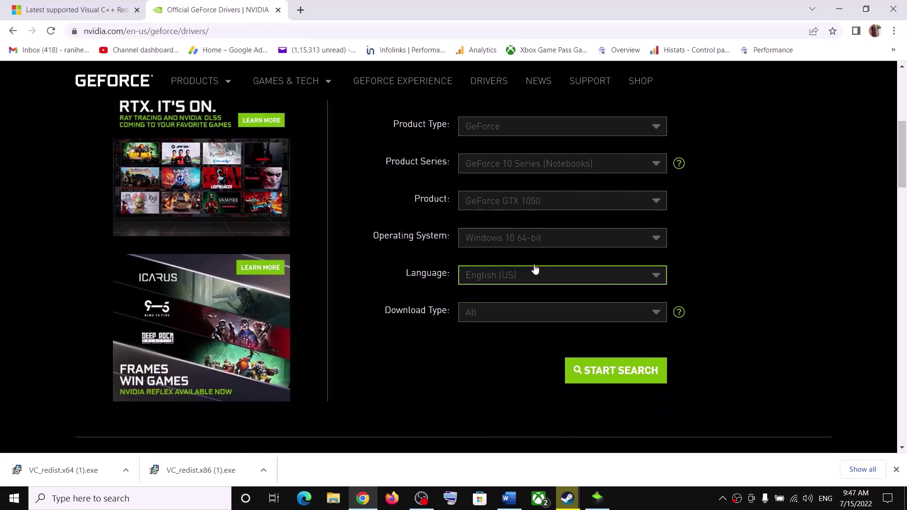
left_click(516, 236)
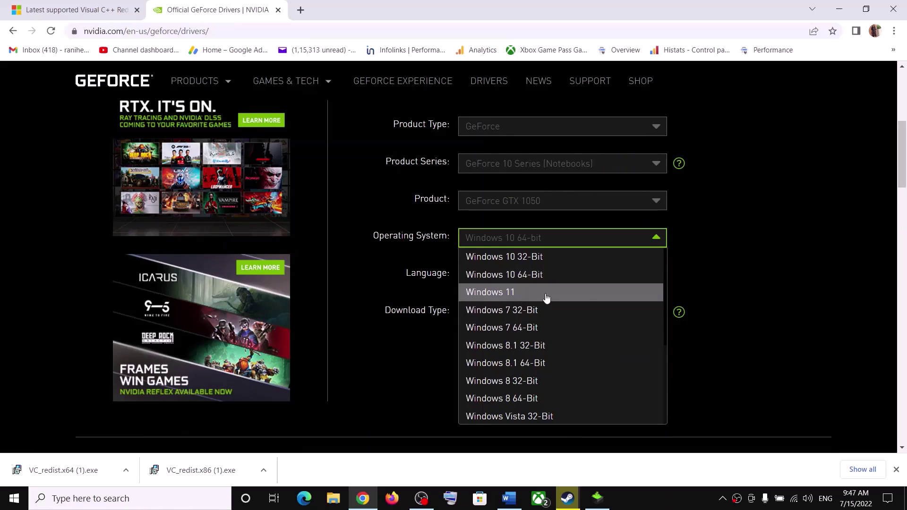
left_click(752, 268)
left_click(647, 372)
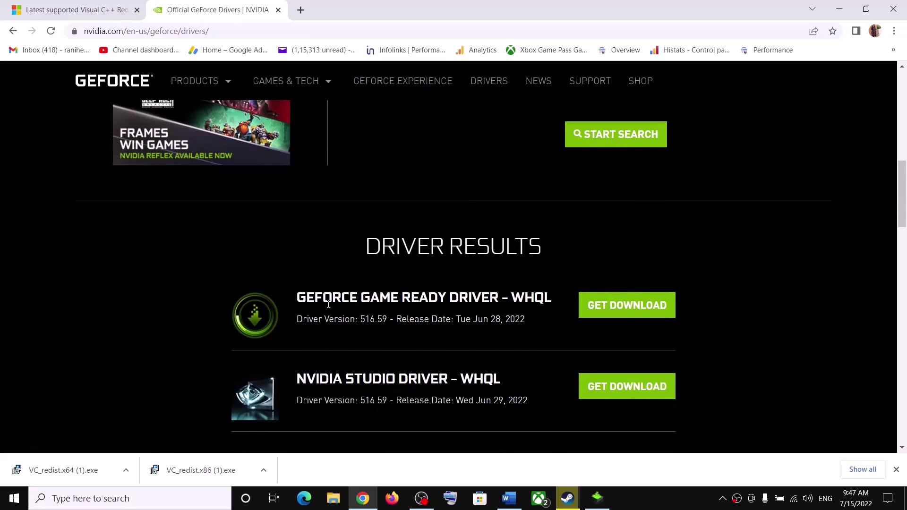
Download the 516.59 Game Ready Driver and bring up its installer
left_click_drag(300, 296, 447, 299)
left_click_drag(329, 320, 396, 319)
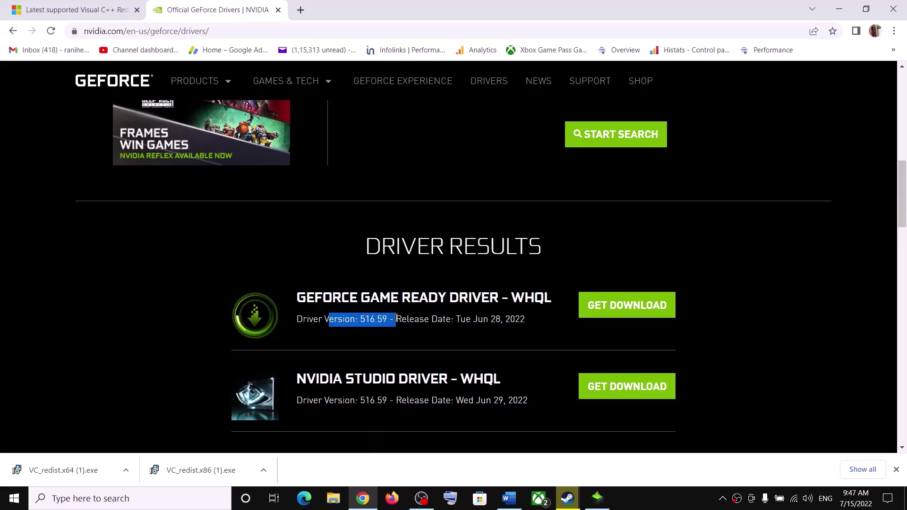
left_click(637, 306)
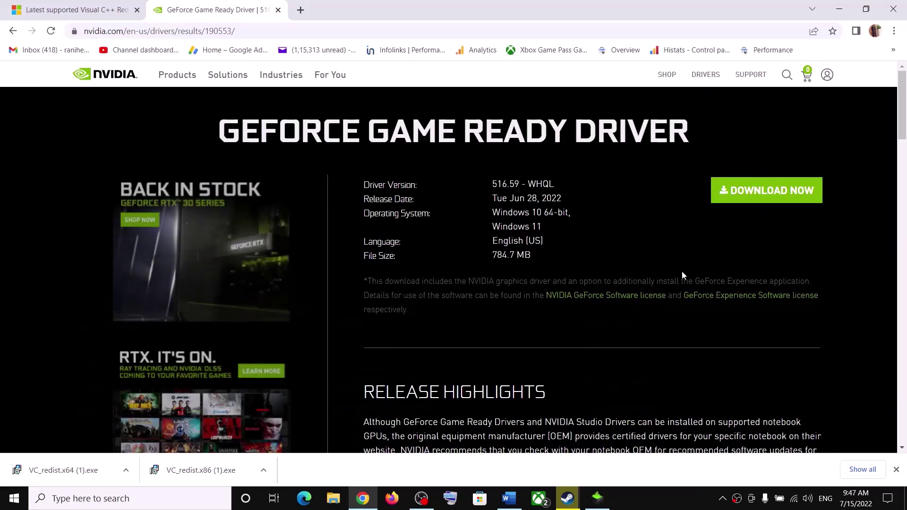
left_click(761, 195)
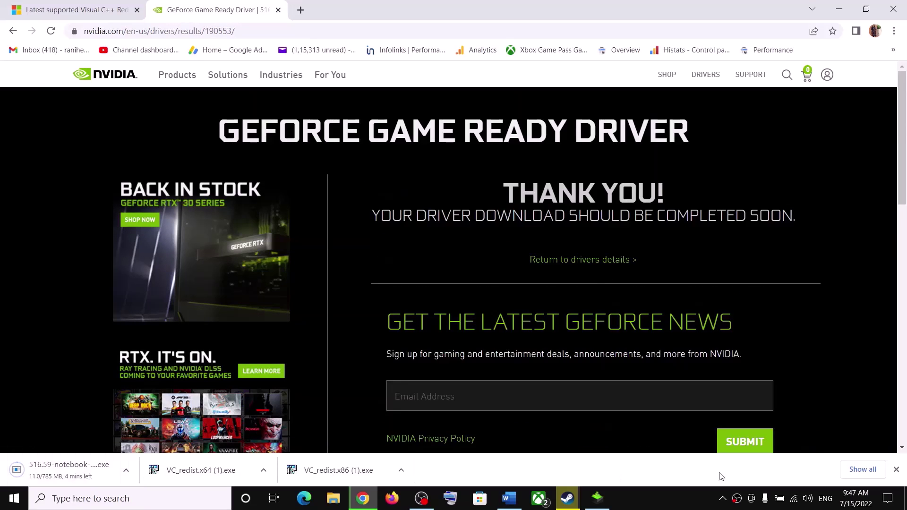
left_click(597, 498)
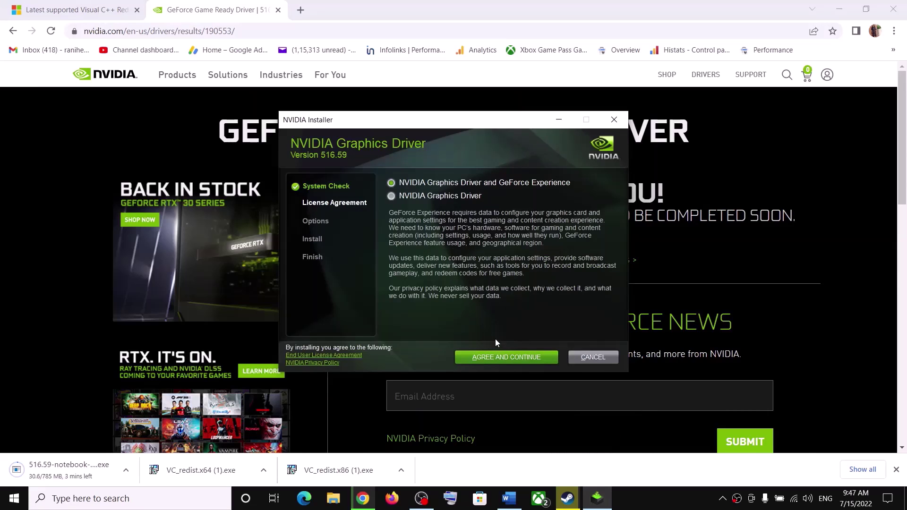
Accept the NVIDIA licence, choose Custom (Advanced), and start a clean installation
left_click(481, 358)
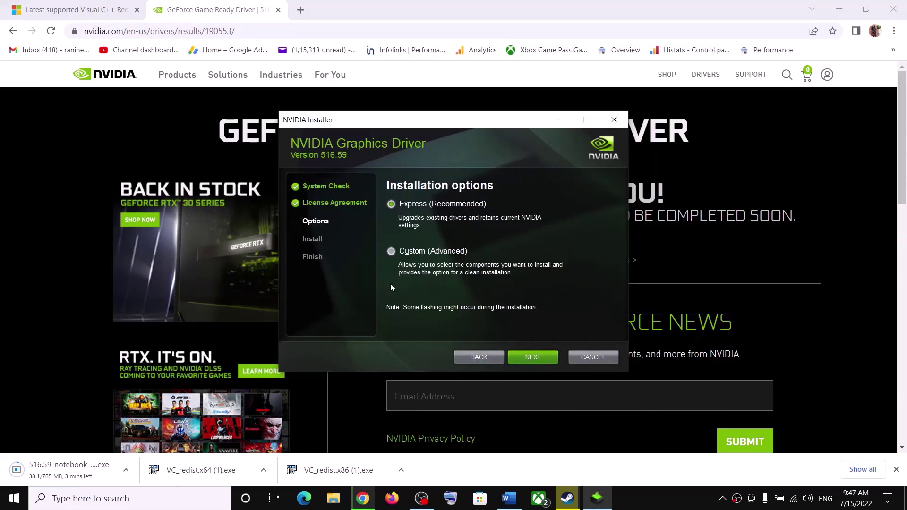
left_click(392, 252)
left_click(539, 362)
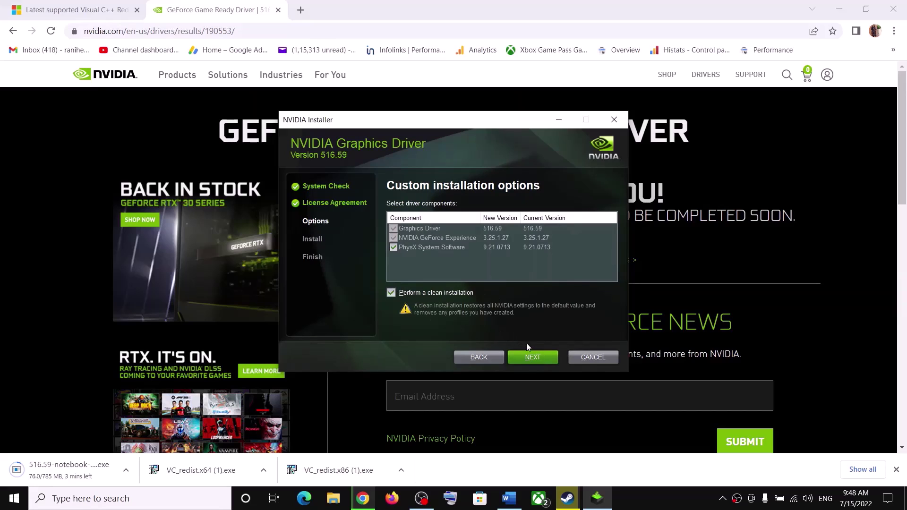
left_click(540, 359)
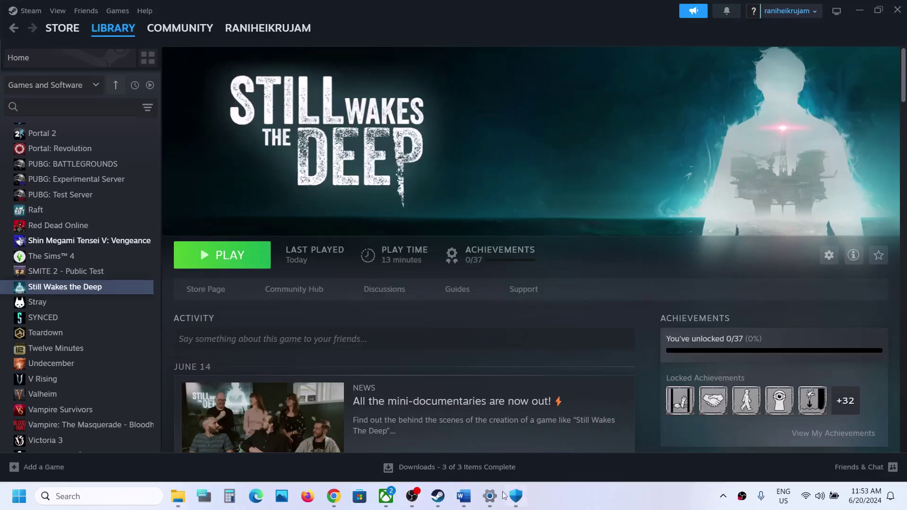
Scroll Word's guide to Step 9 about running the game on the dedicated graphics card
left_click(464, 496)
scroll(371, 294, "down", 3)
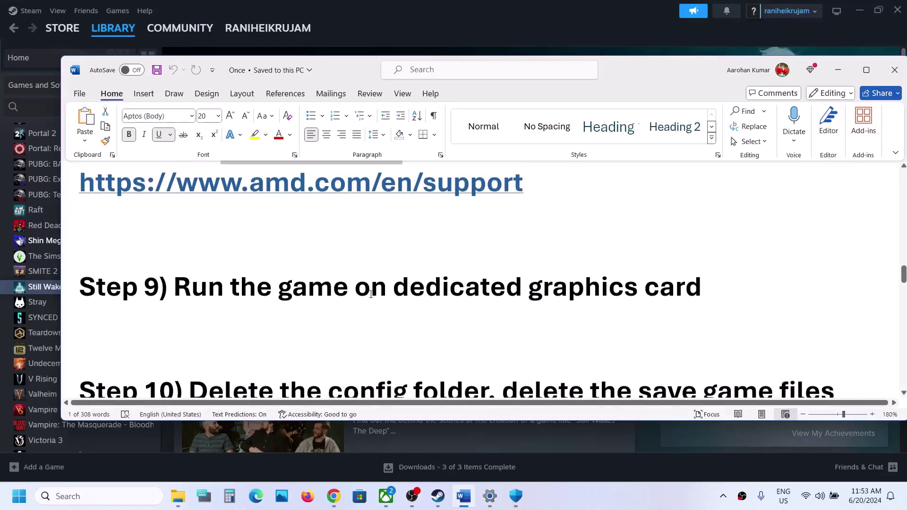
double_click(563, 289)
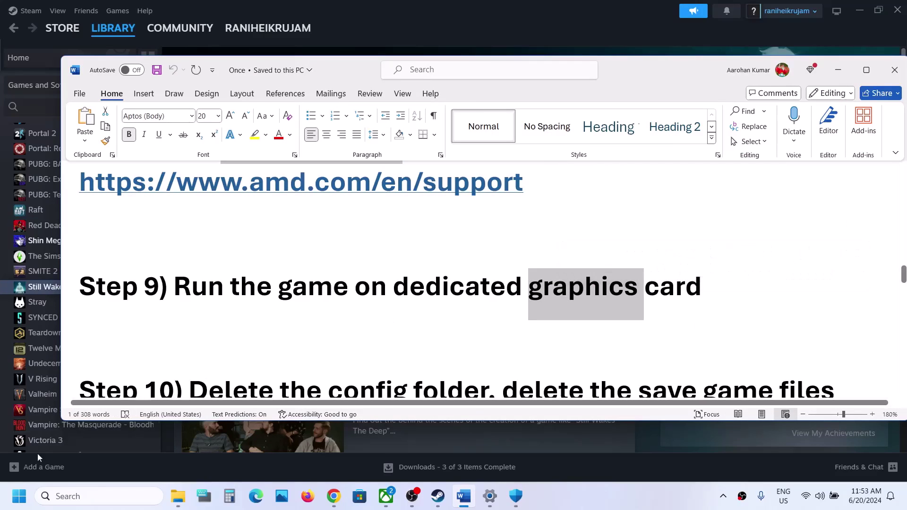
Search 'graphics' in Windows search and open Graphics settings
left_click(19, 496)
type("w.nvidia.com/")
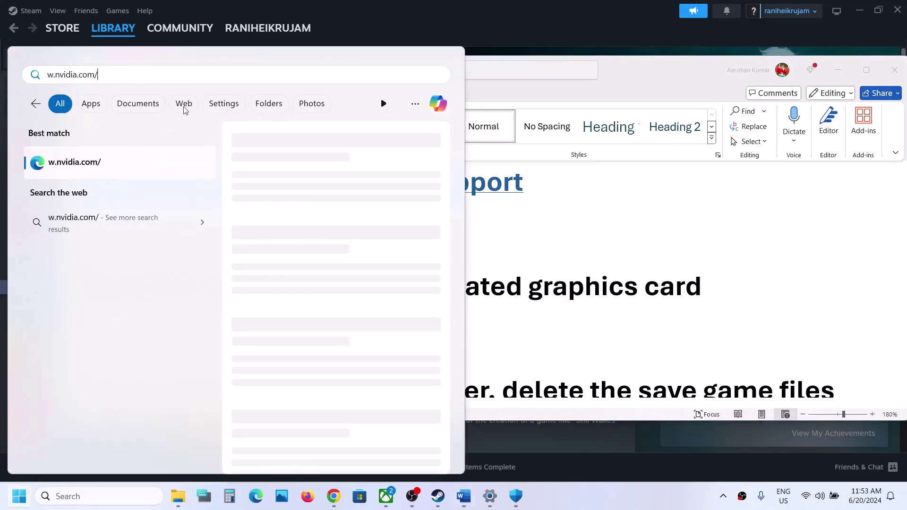
key("ctrl+a")
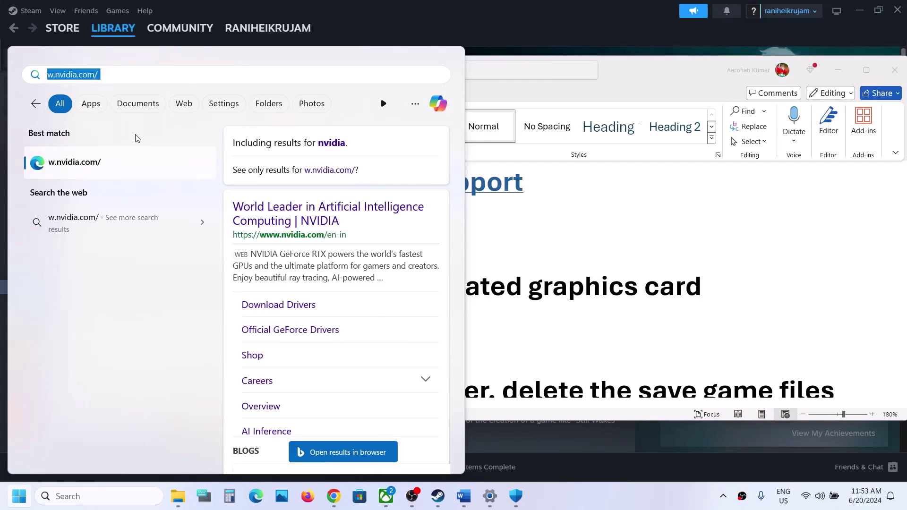
type("graphics")
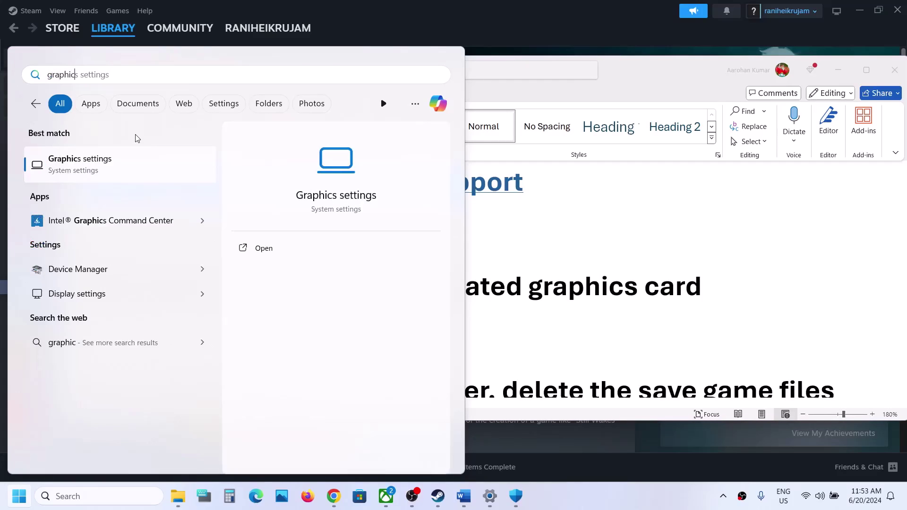
left_click(100, 160)
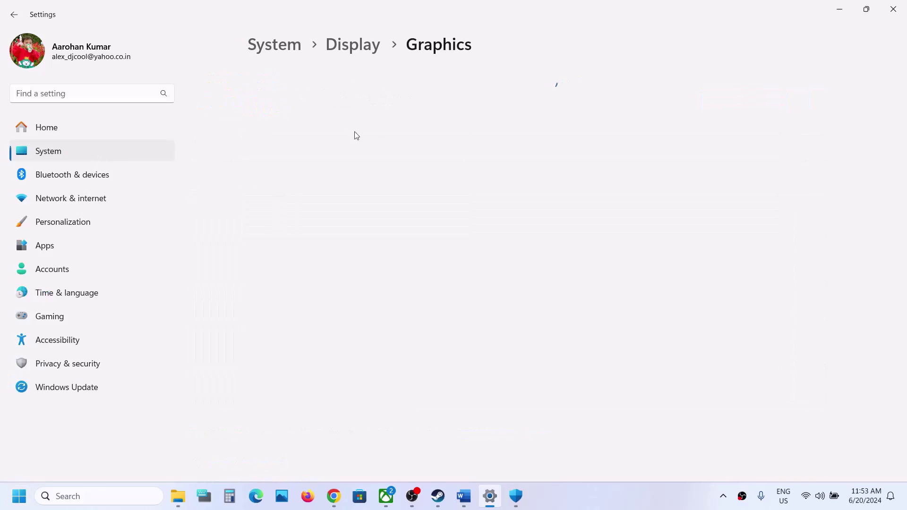
Add StillWakesTheDeep.exe to the Graphics app list with a High performance preference
scroll(343, 250, "down", 1)
scroll(343, 250, "up", 1)
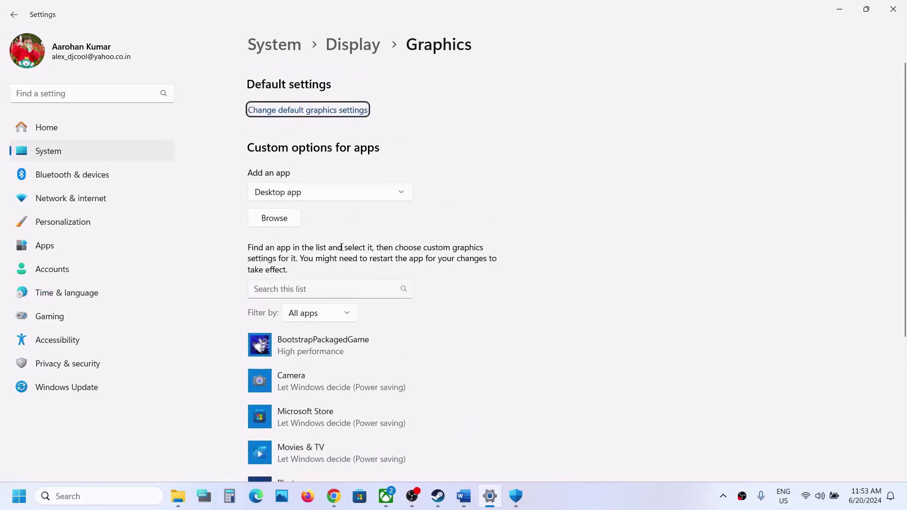
left_click(274, 217)
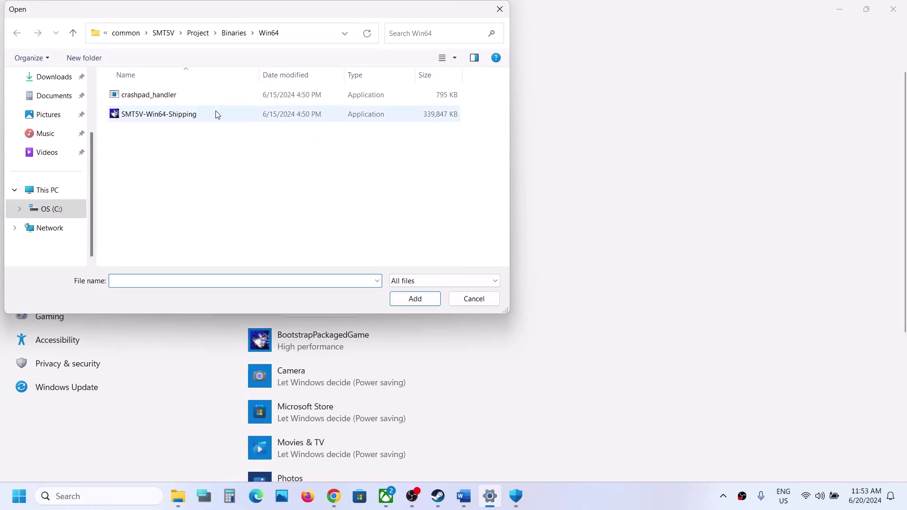
left_click(118, 40)
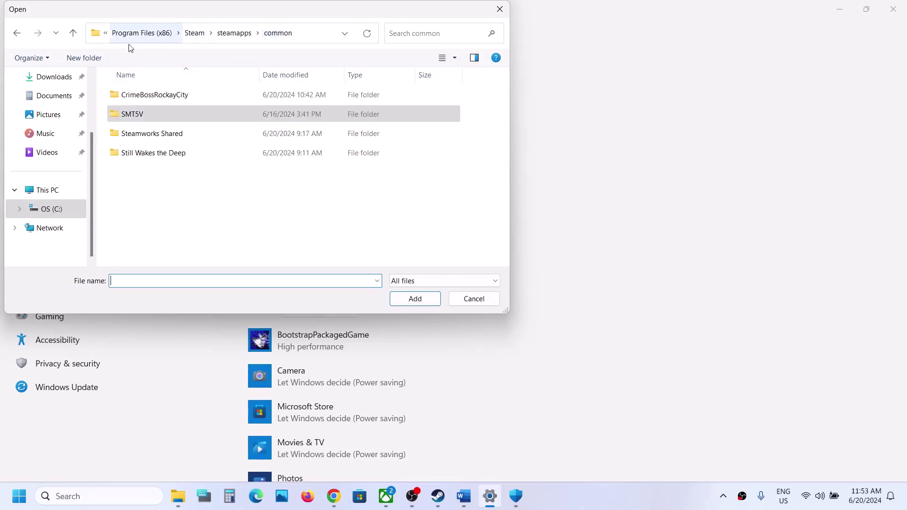
left_click(141, 157)
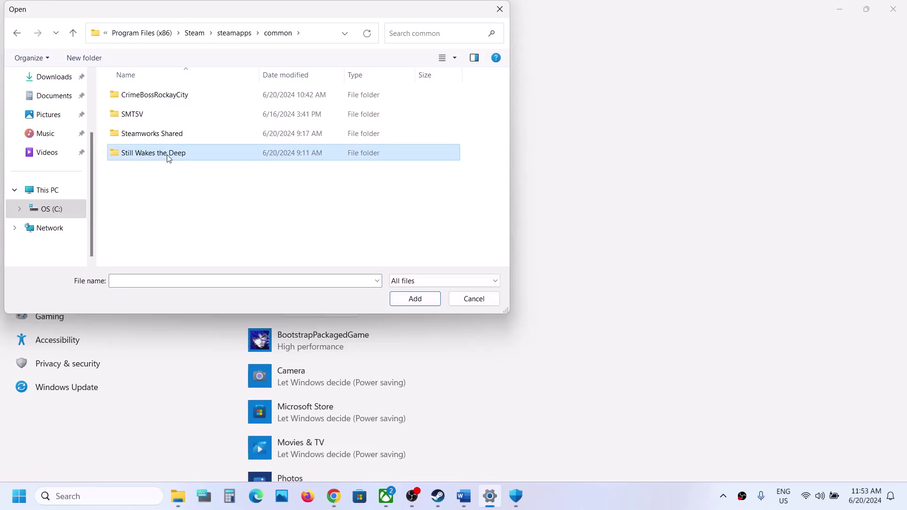
double_click(142, 156)
left_click(170, 136)
left_click(415, 299)
left_click(421, 237)
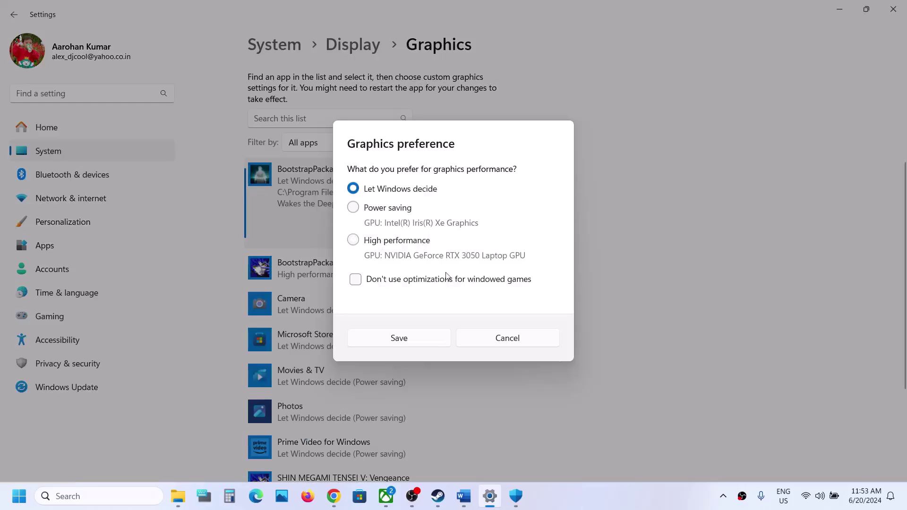
left_click(392, 249)
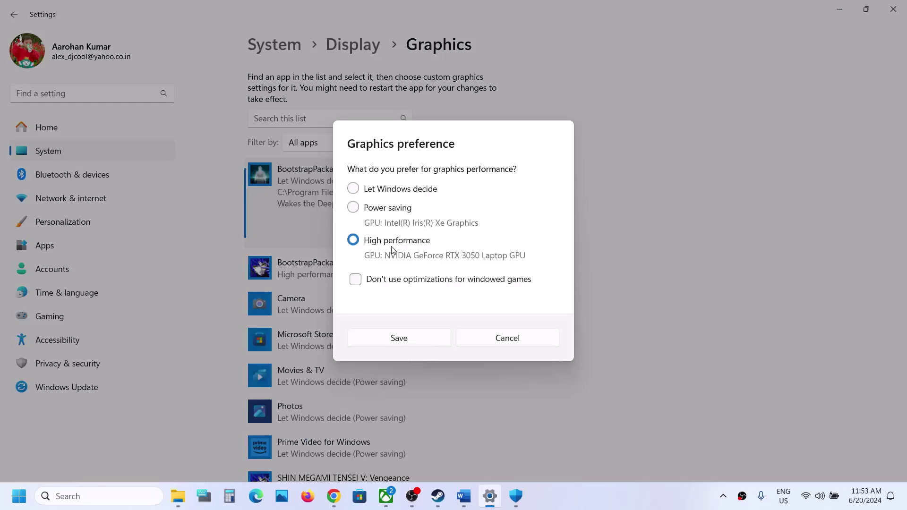
left_click(400, 338)
Add the Habitat\Binaries\Win64 StillWakesTheDeep.exe and set it to High performance
scroll(411, 333, "up", 4)
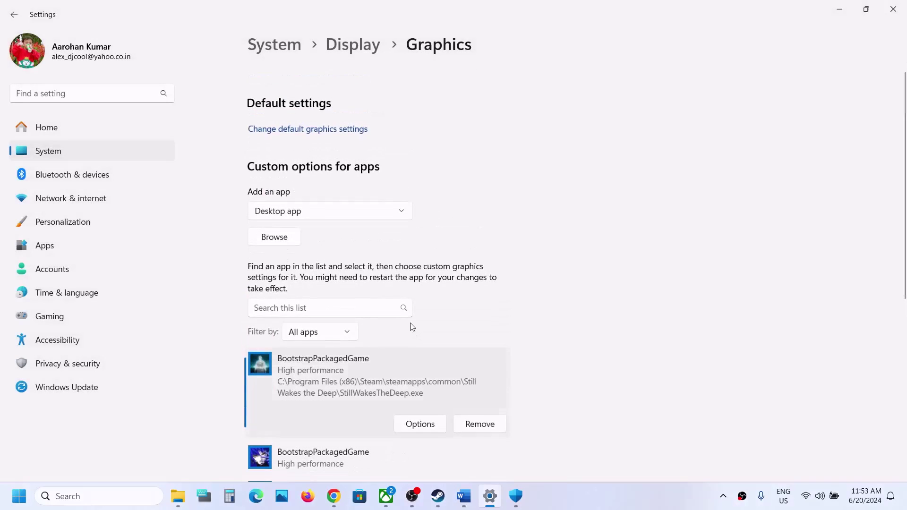
left_click(286, 239)
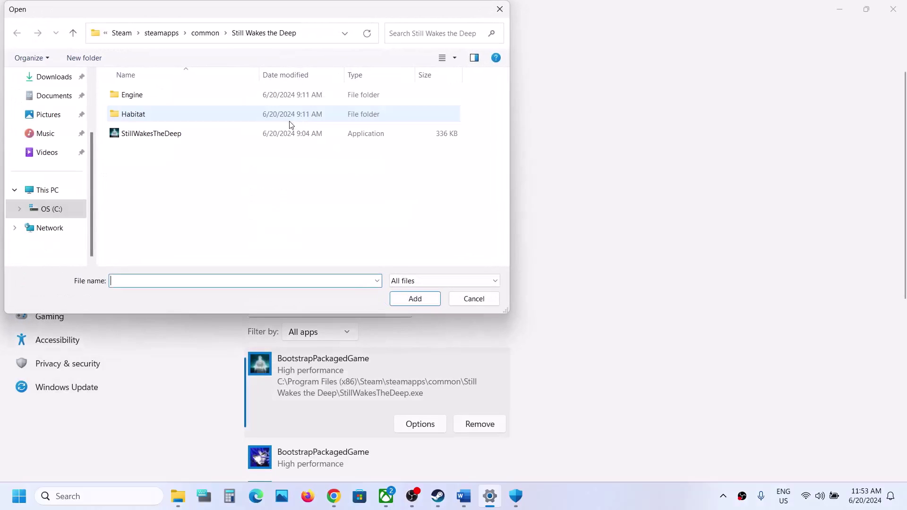
double_click(185, 119)
double_click(141, 95)
double_click(141, 94)
left_click(180, 118)
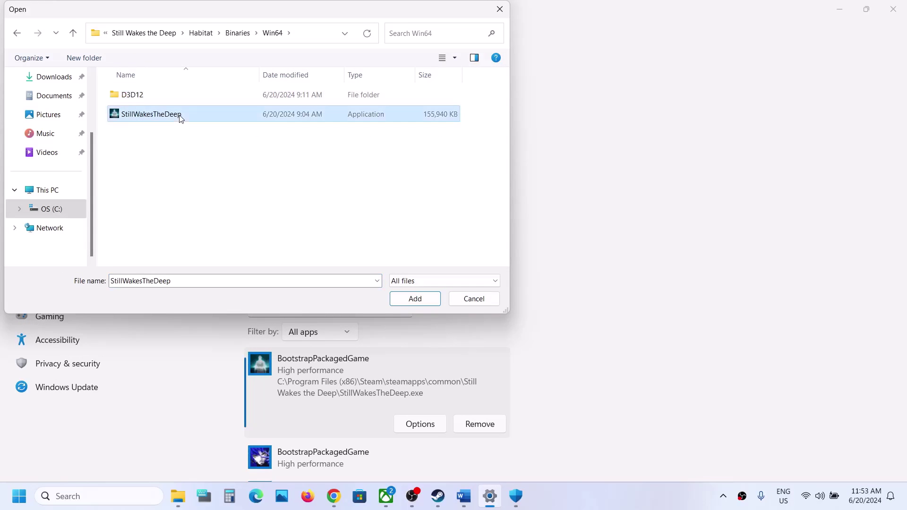
left_click(415, 299)
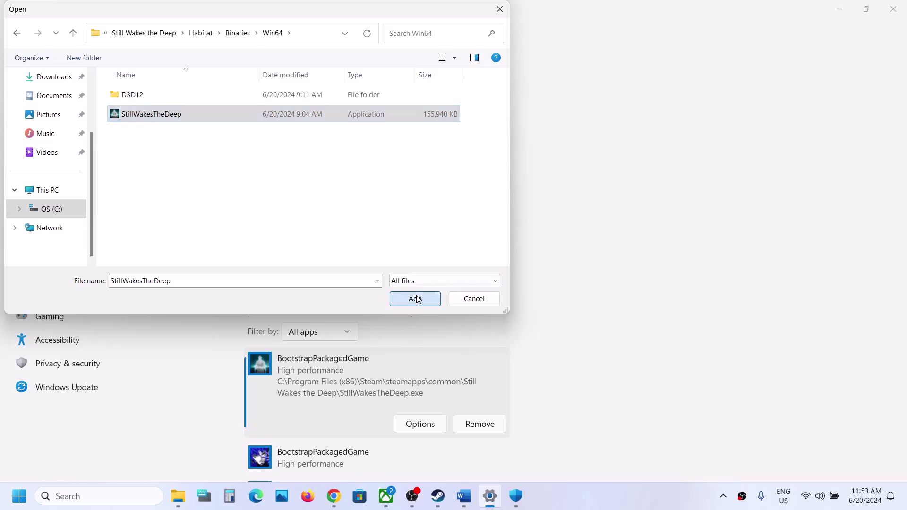
left_click(415, 352)
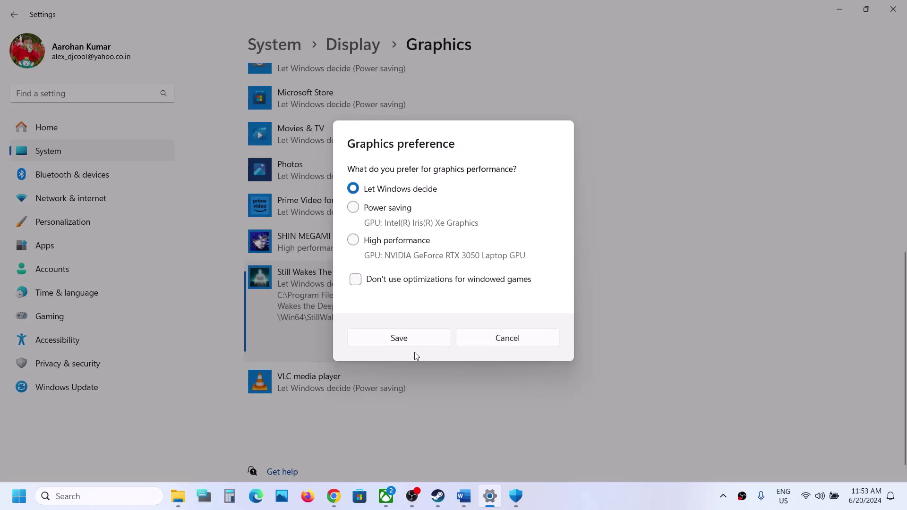
left_click(392, 242)
left_click(423, 339)
Close Settings and highlight 'Delete the config folder' in the Word guide
left_click(893, 9)
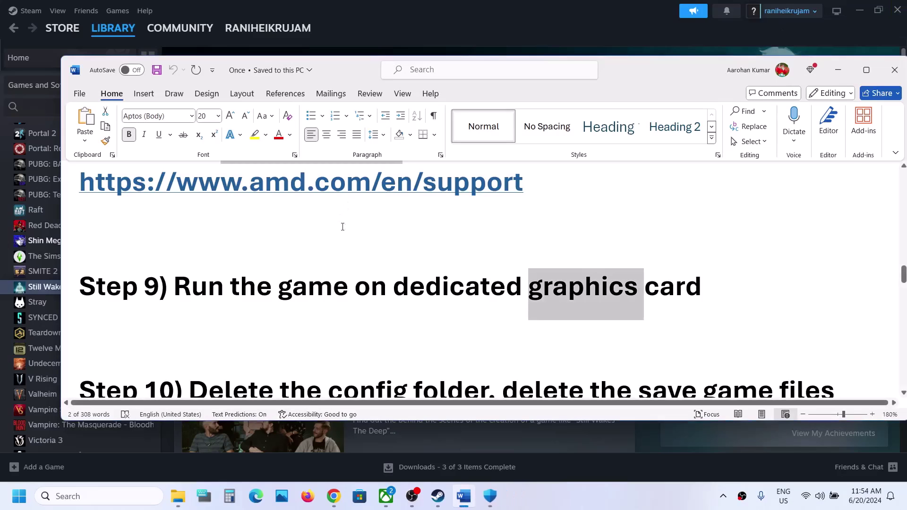
scroll(343, 305, "down", 2)
left_click_drag(192, 290, 436, 283)
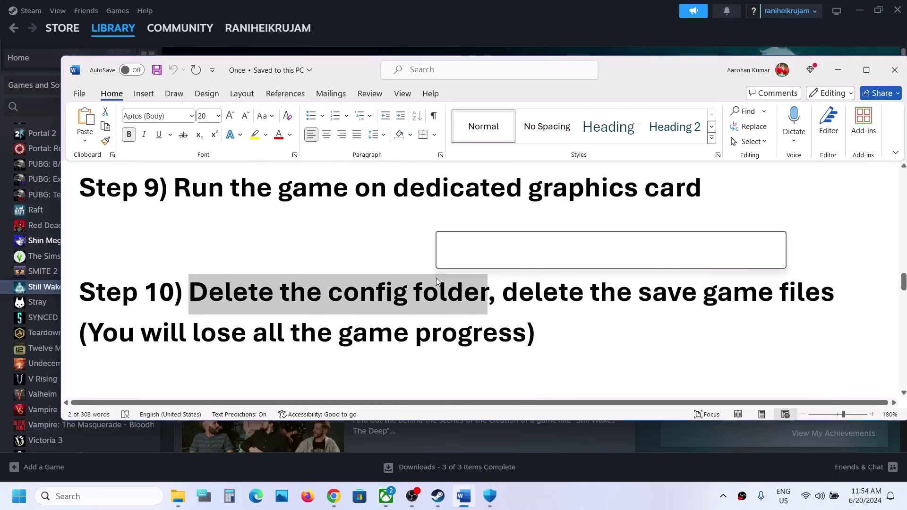
Navigate to C:\Users\<user>\AppData, checking that hidden items are shown
left_click(185, 497)
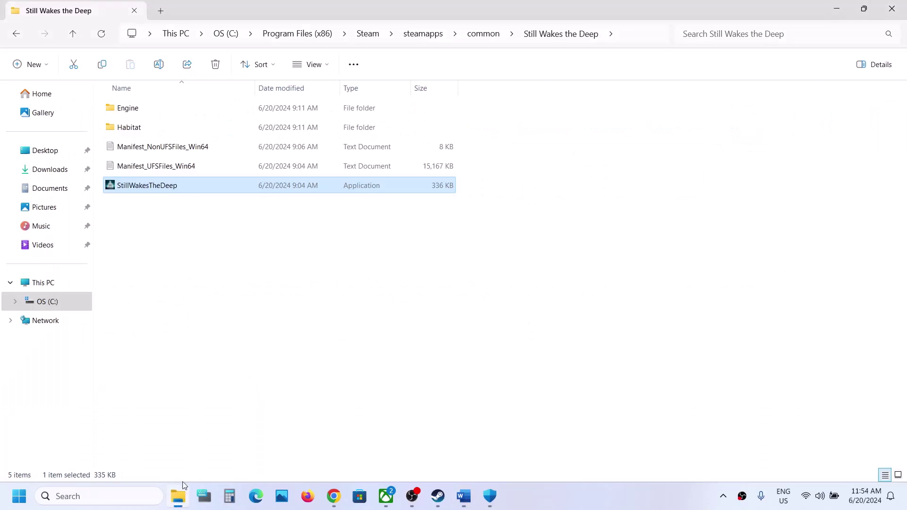
left_click(39, 305)
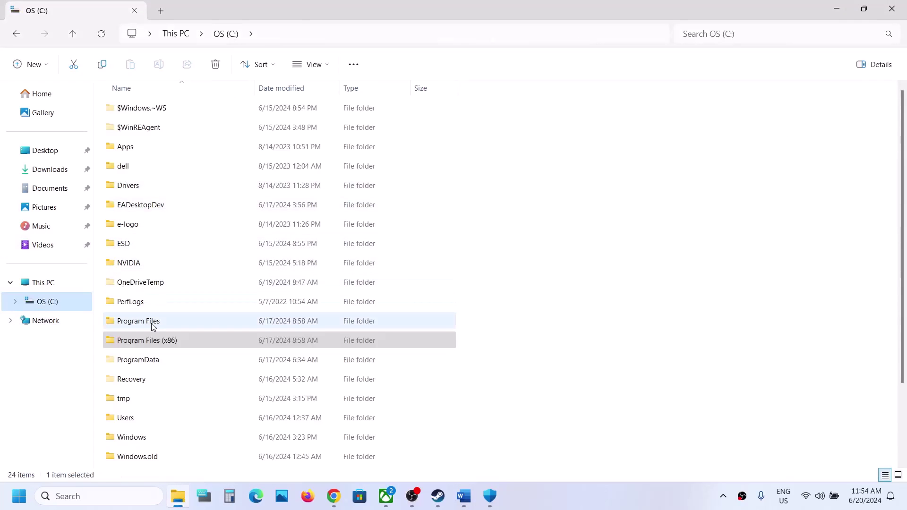
scroll(152, 326, "down", 2)
double_click(127, 348)
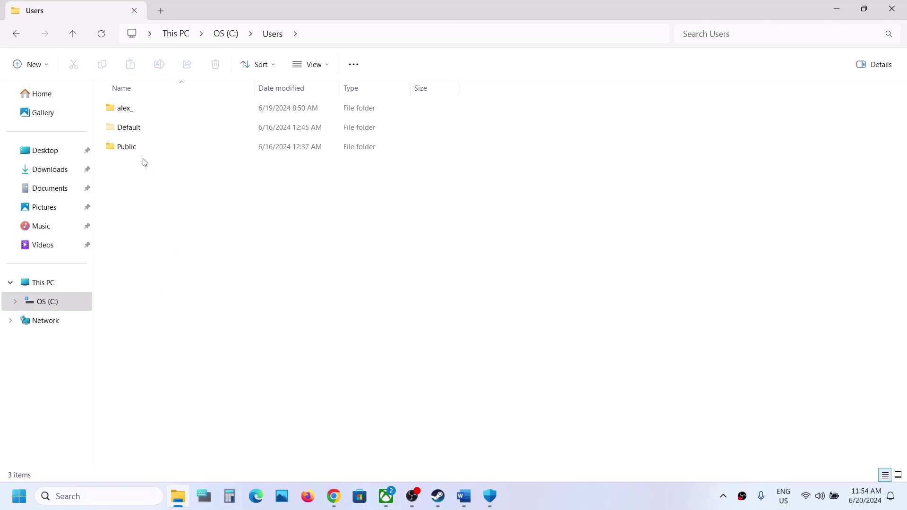
double_click(130, 112)
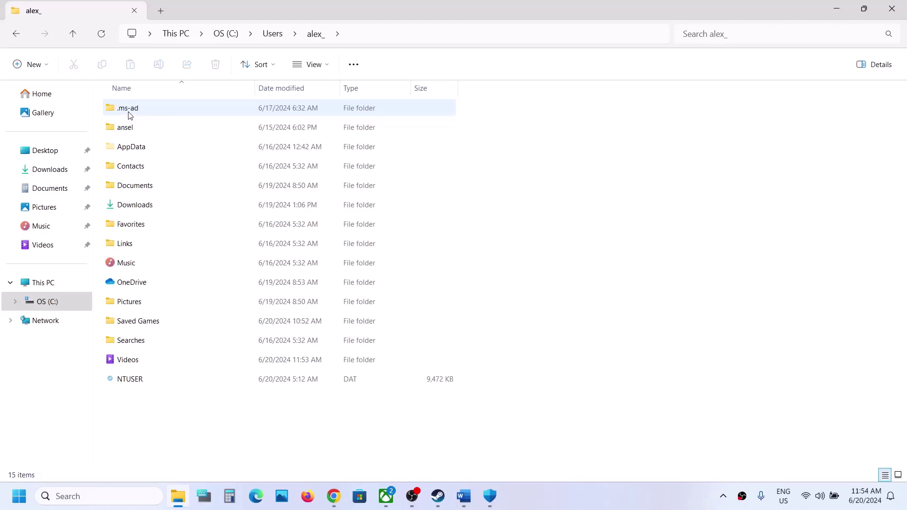
left_click(157, 147)
left_click(328, 68)
mouse_move(308, 286)
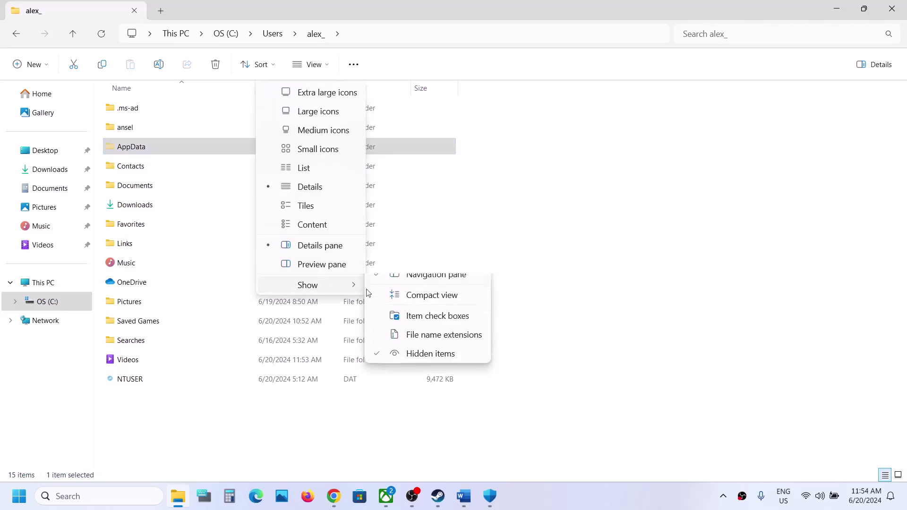
left_click(177, 143)
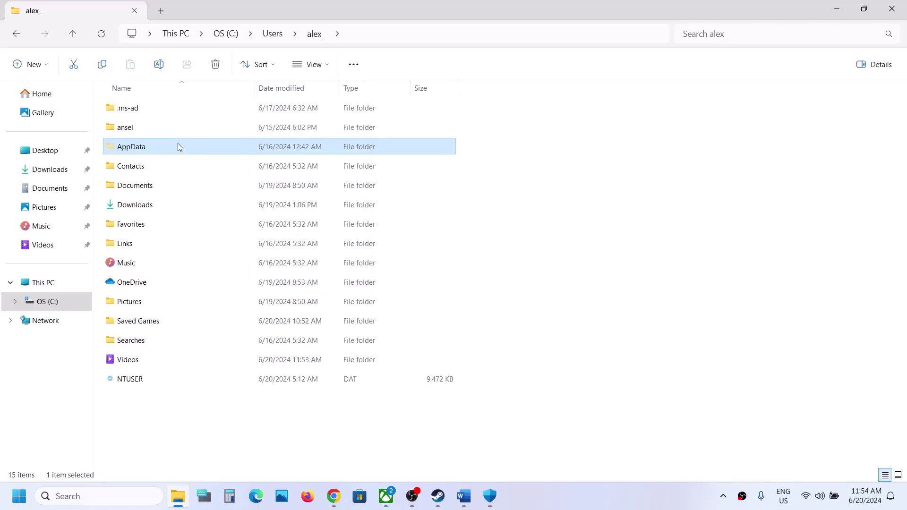
double_click(178, 143)
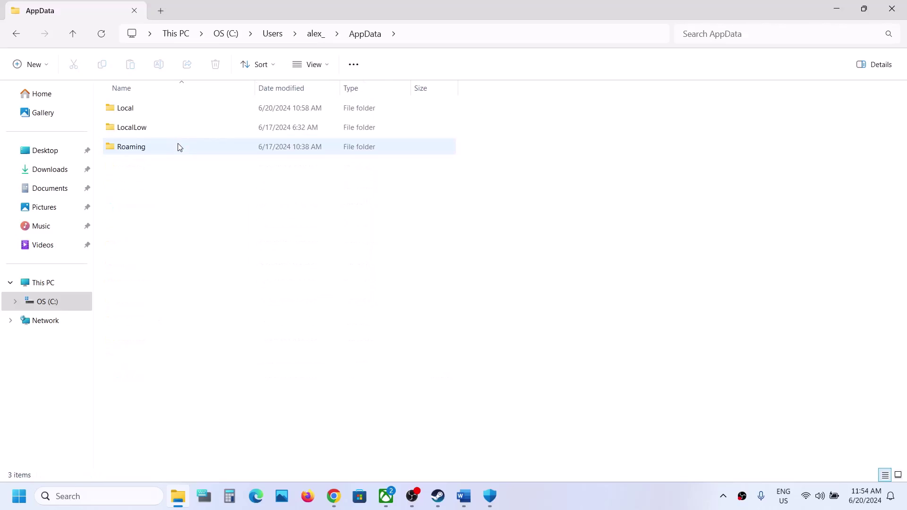
Open Local\Habitat\Saved and look inside Config\Windows
double_click(147, 108)
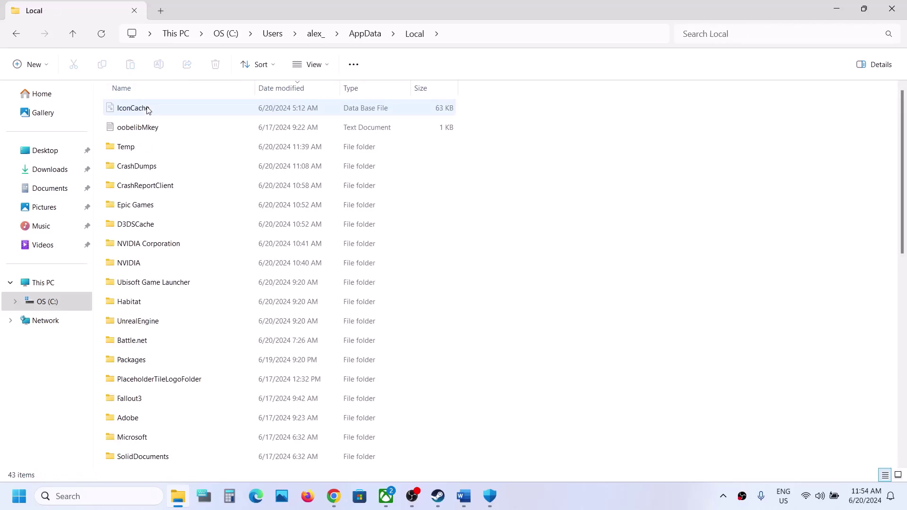
double_click(135, 307)
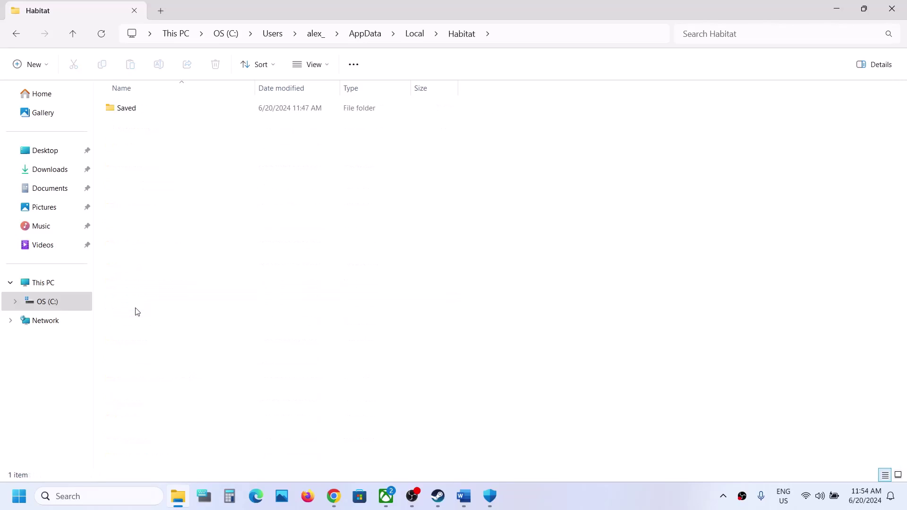
double_click(136, 108)
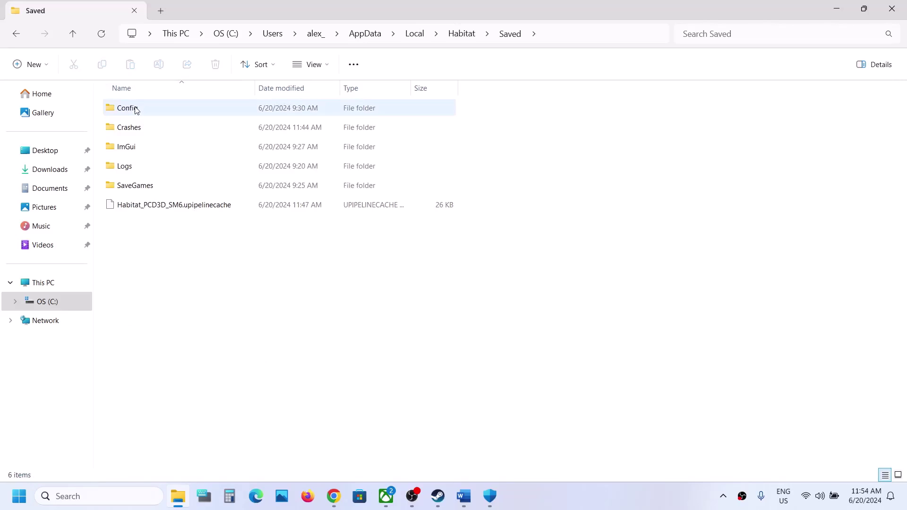
left_click(162, 115)
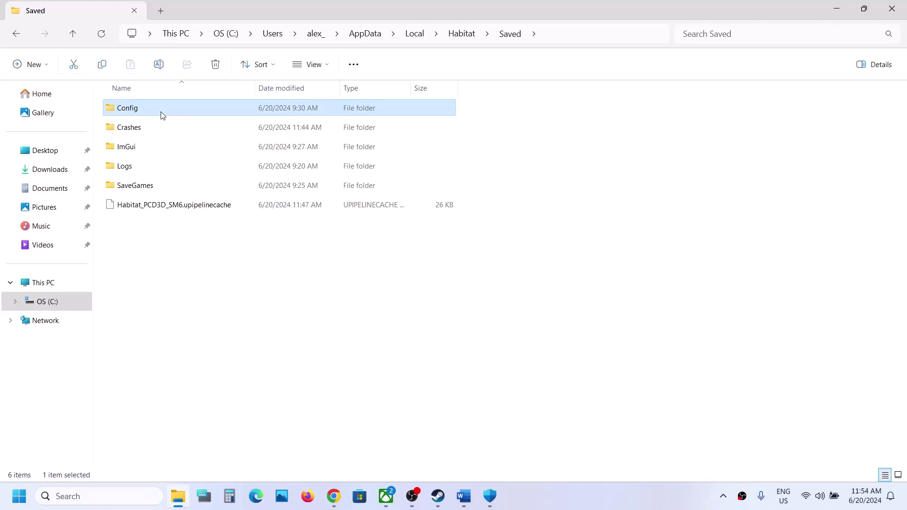
double_click(163, 116)
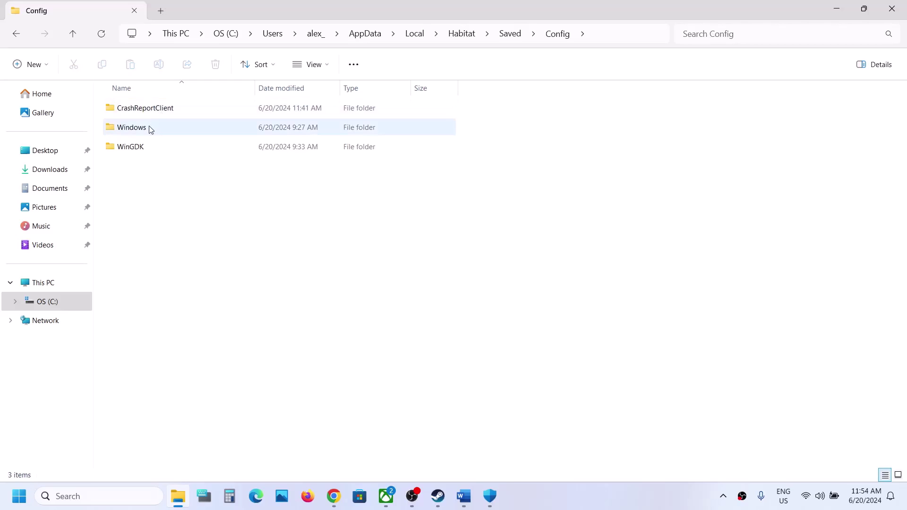
double_click(150, 129)
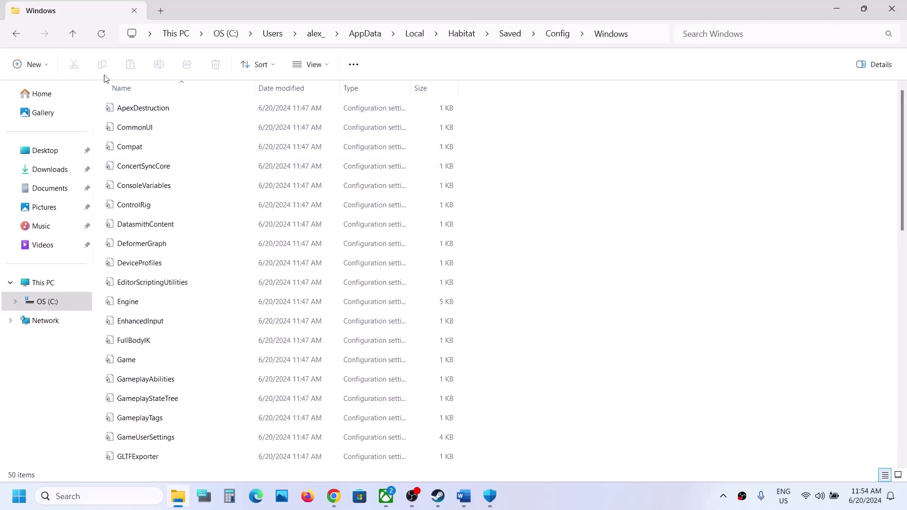
Return to the Saved folder and bring up Config's context menu without deleting it
left_click(73, 34)
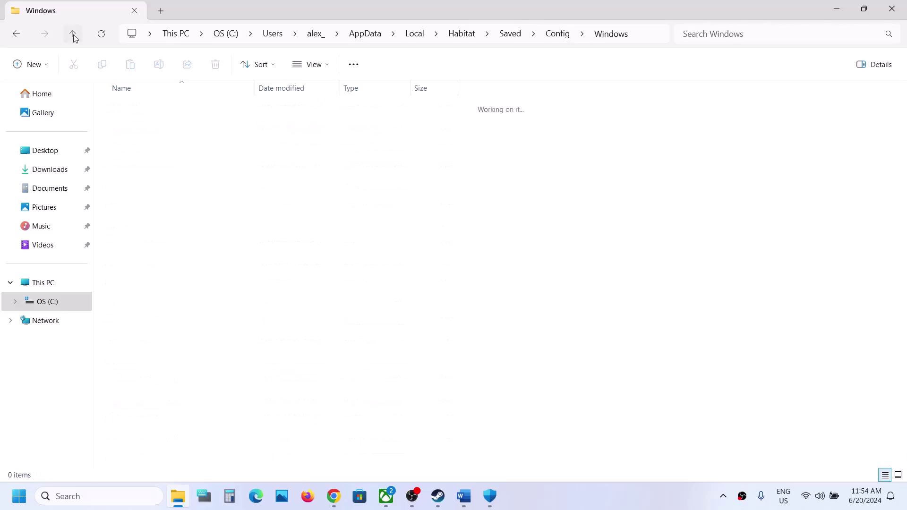
left_click(74, 34)
left_click(73, 34)
double_click(137, 117)
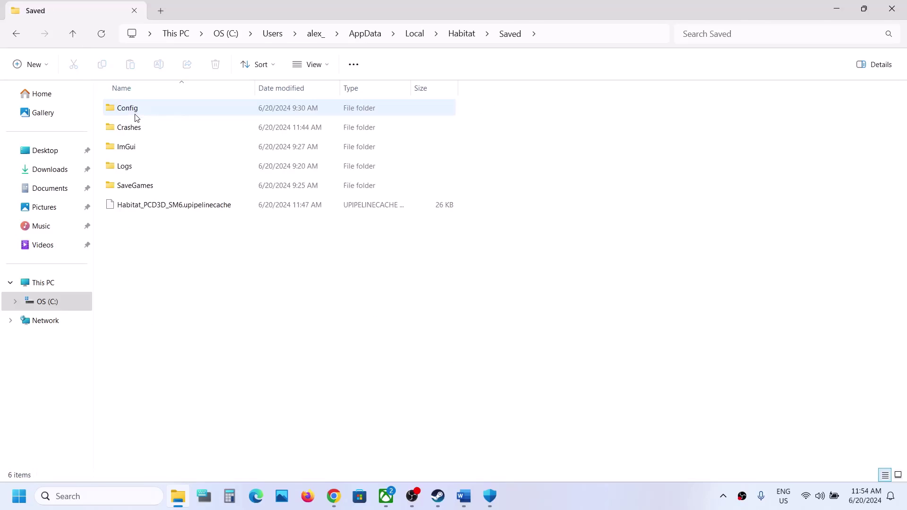
left_click(151, 116)
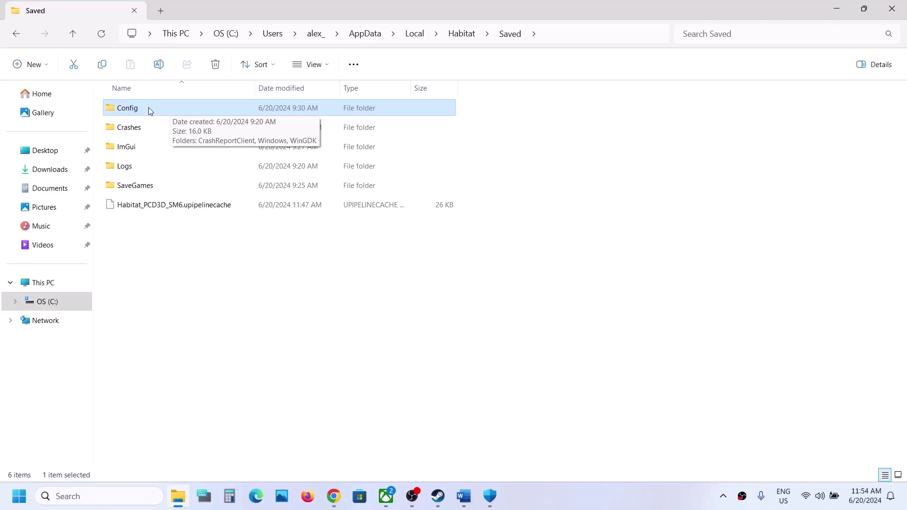
right_click(148, 107)
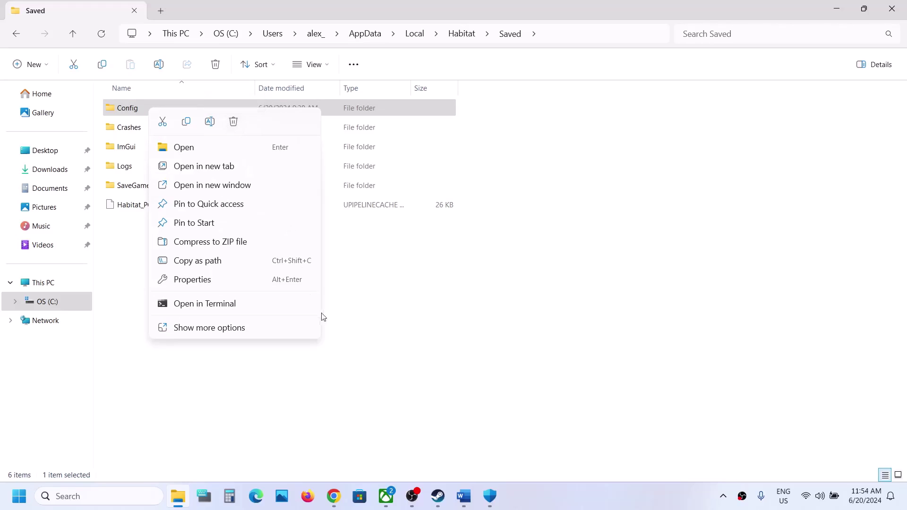
left_click(399, 308)
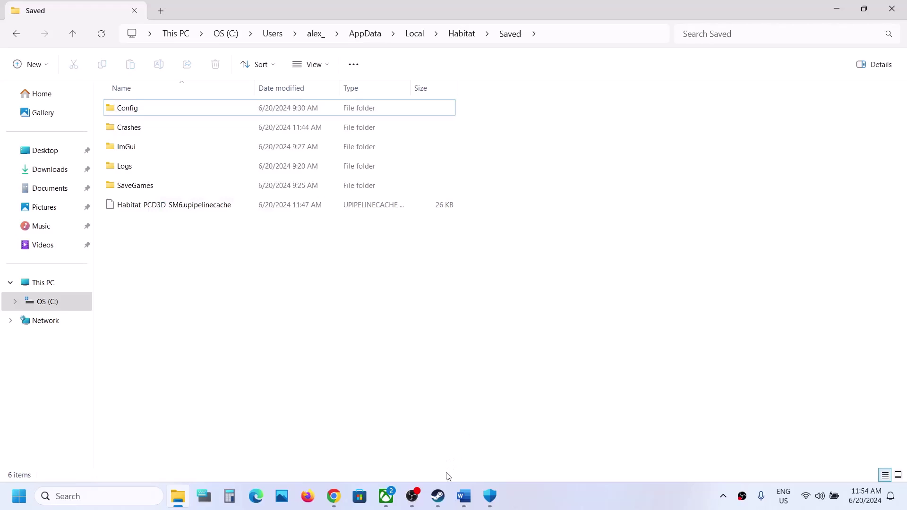
left_click(438, 496)
Highlight Step 10's warnings about deleting save files and losing game progress in Word
left_click(464, 496)
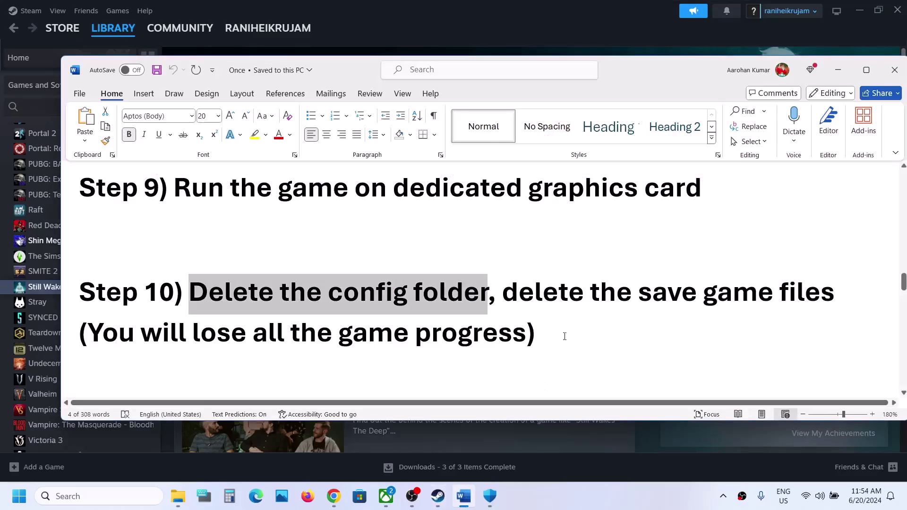
left_click_drag(504, 292, 785, 275)
left_click(786, 280)
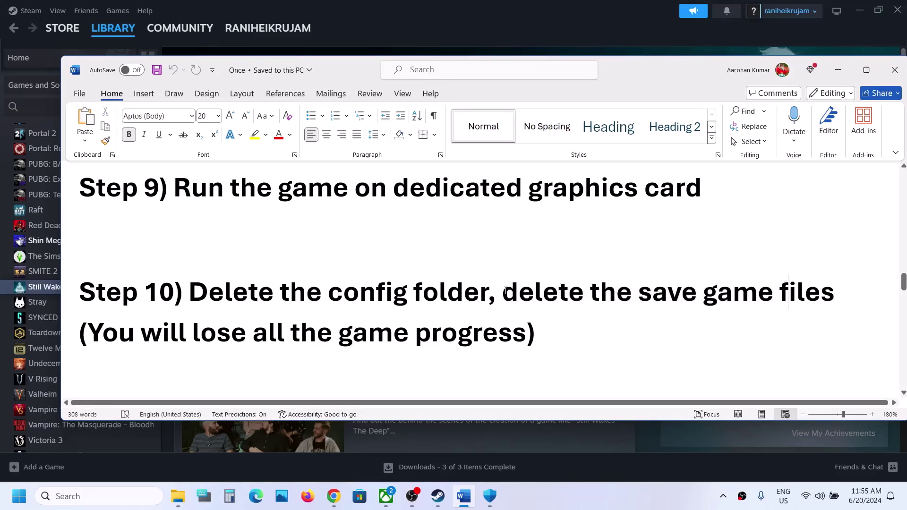
left_click_drag(170, 339, 528, 338)
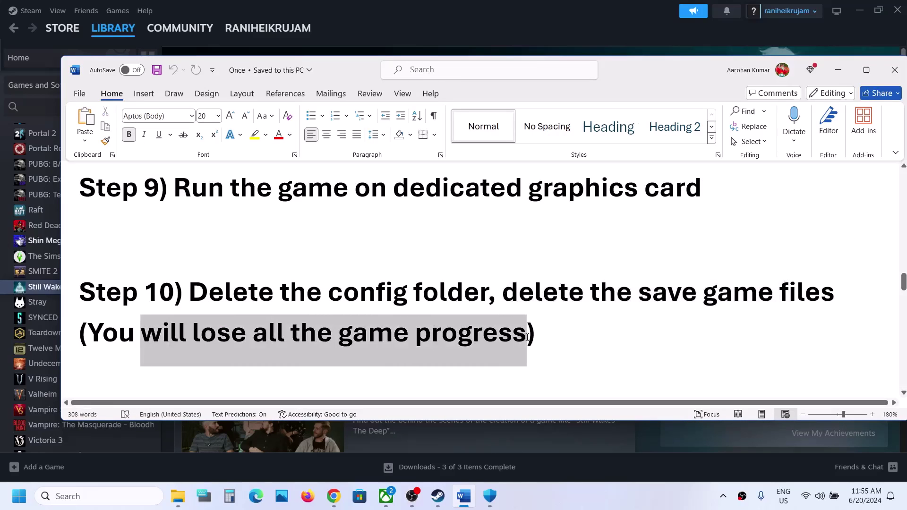
left_click(527, 338)
left_click_drag(498, 297, 608, 326)
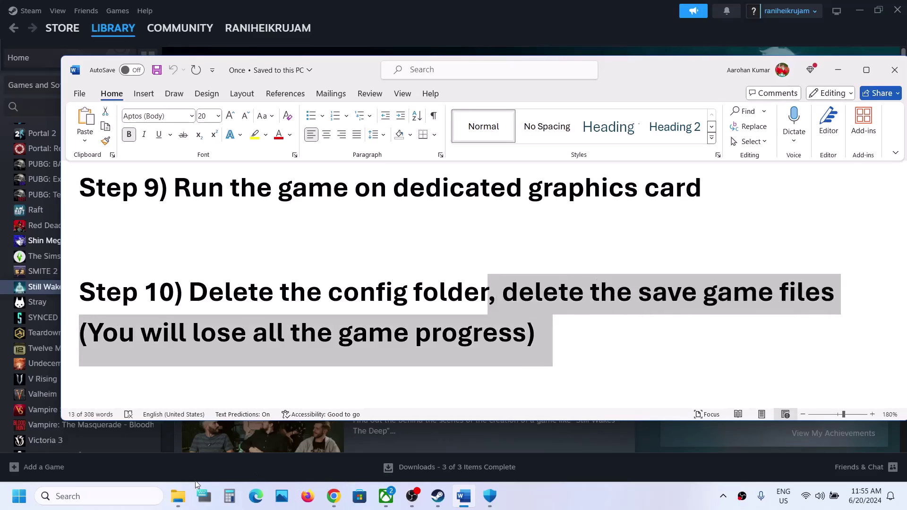
left_click(184, 500)
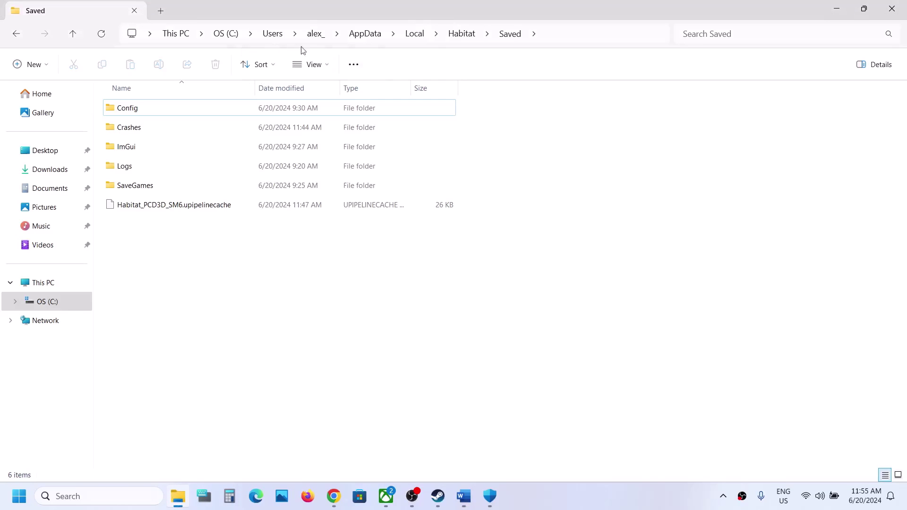
Go up to AppData\Local and bring up Habitat's context menu without deleting it
left_click(69, 37)
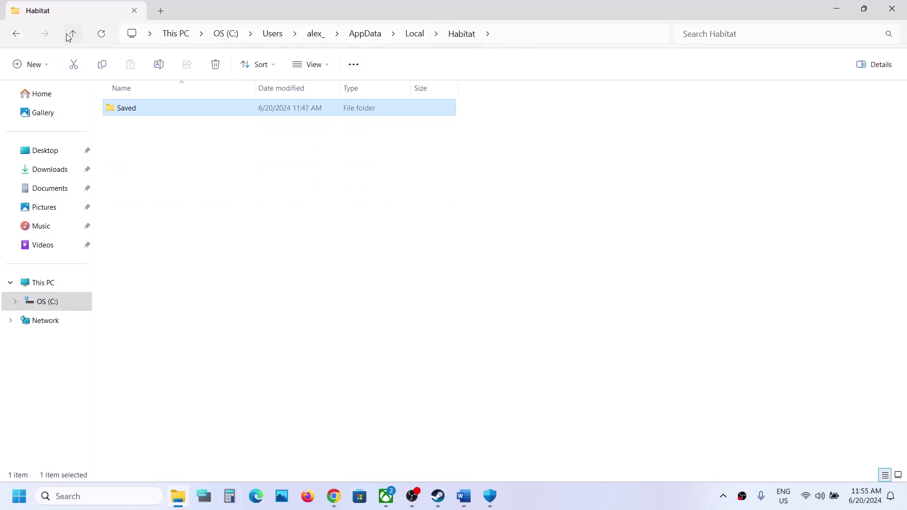
left_click(75, 35)
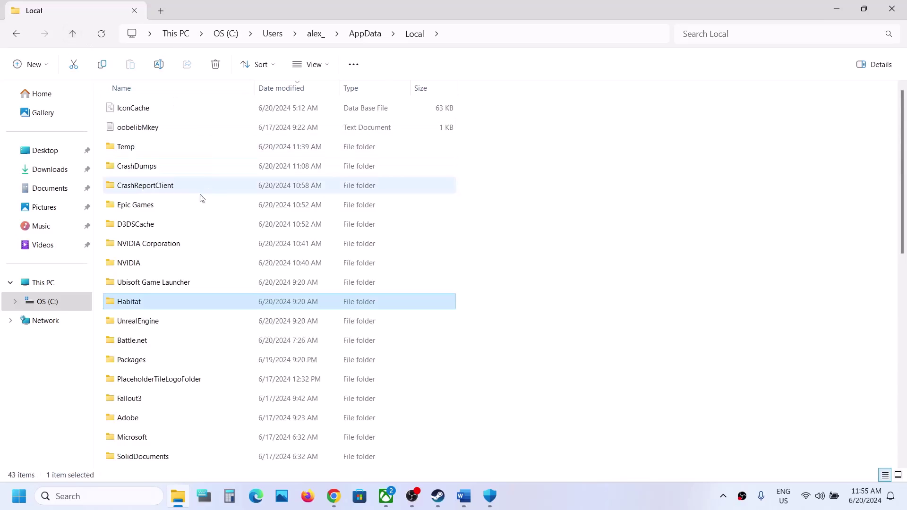
left_click(427, 38)
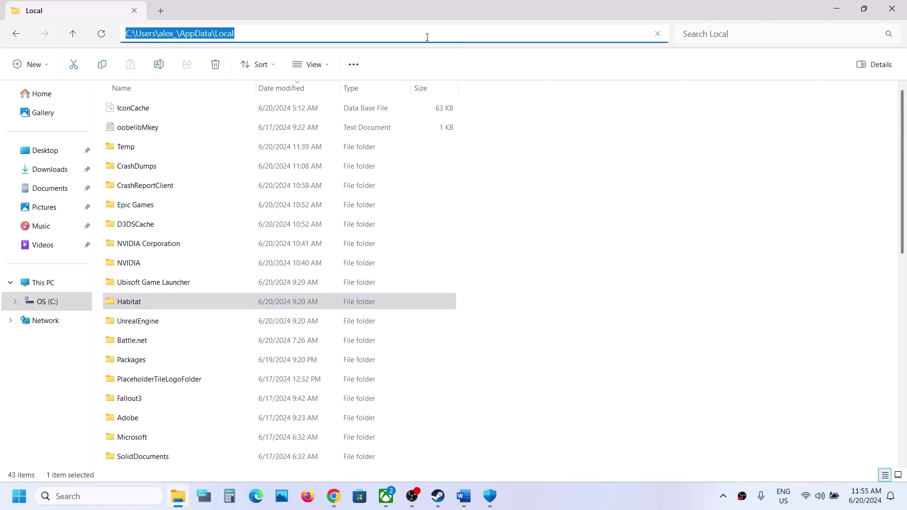
left_click(132, 308)
right_click(133, 308)
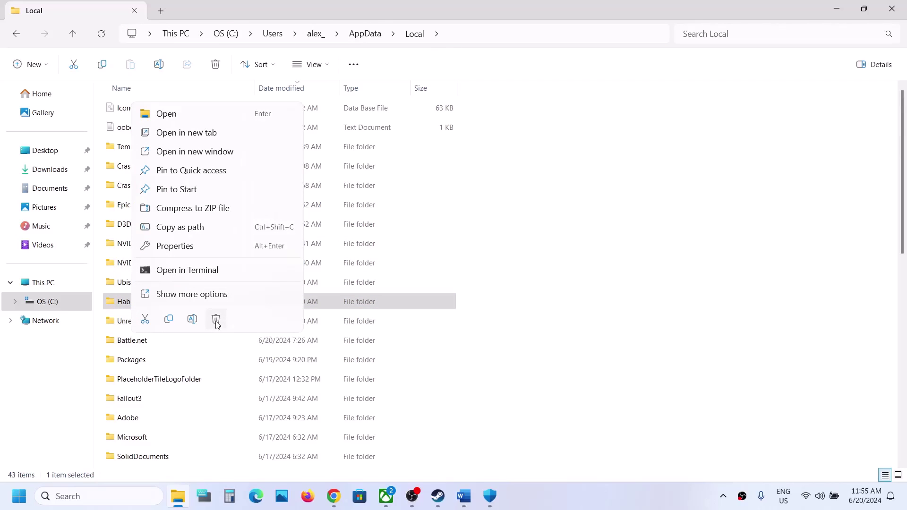
left_click(538, 342)
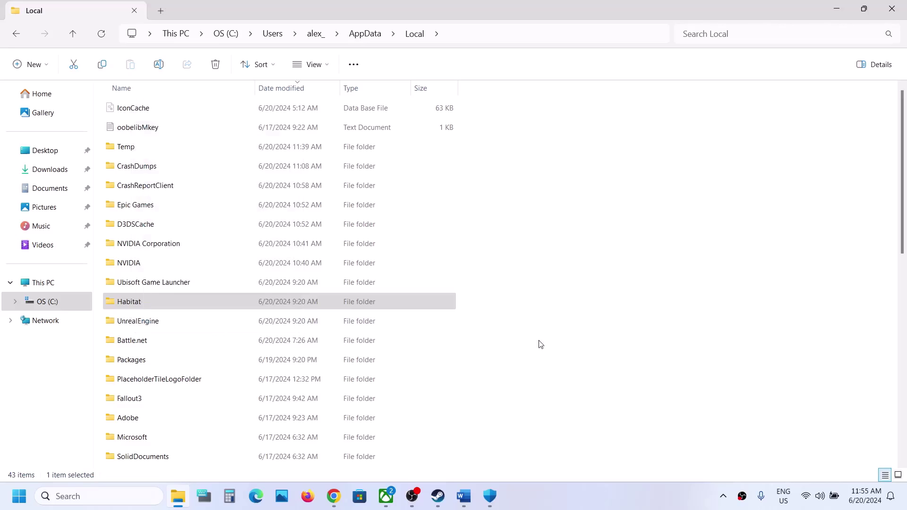
left_click(541, 345)
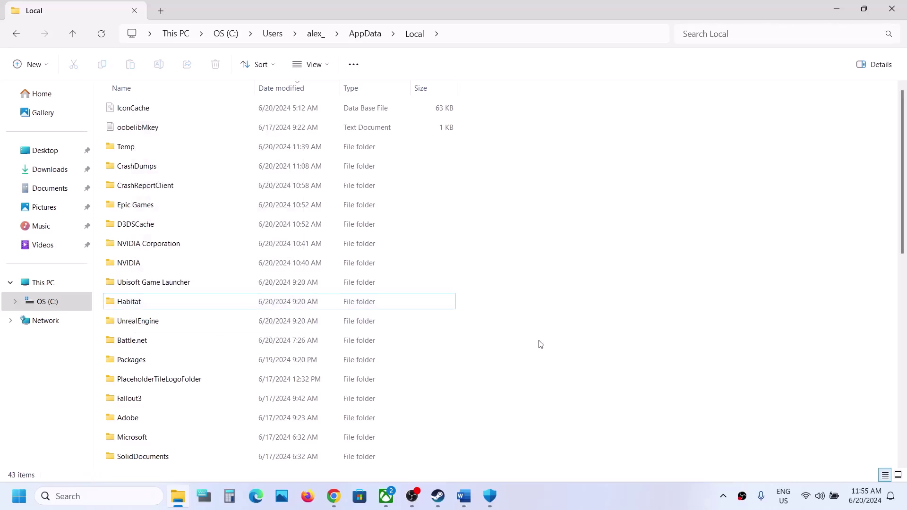
left_click(438, 496)
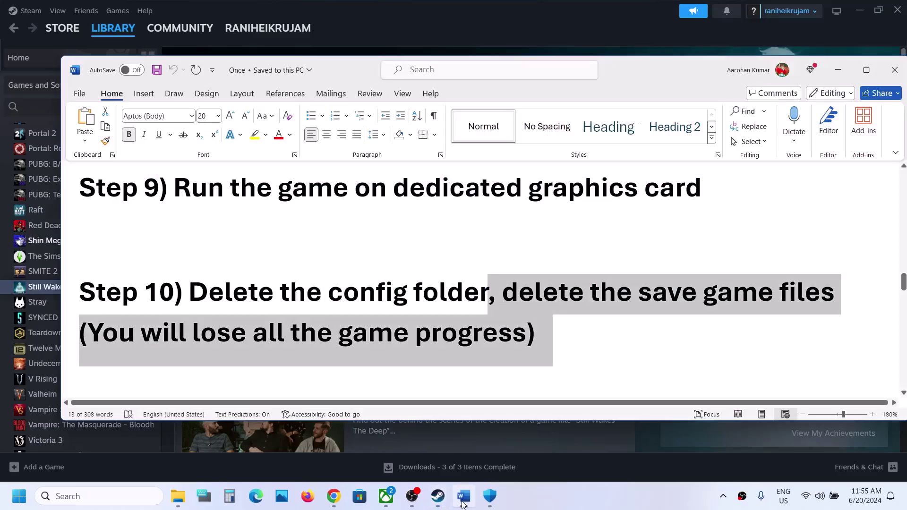
Copy the Step 11 Visual C++ link from Word and load it in a new Chrome tab
left_click(464, 496)
scroll(381, 326, "down", 2)
scroll(380, 326, "down", 2)
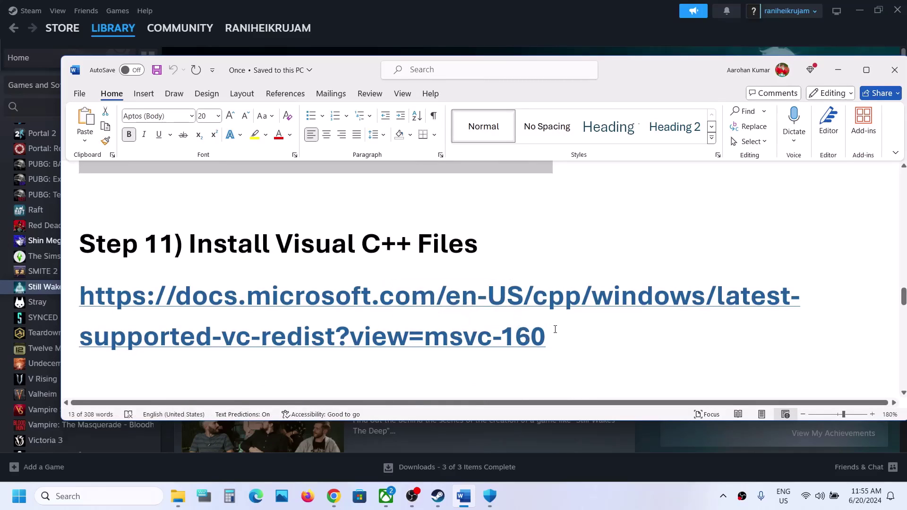
triple_click(560, 330)
key("ctrl+c")
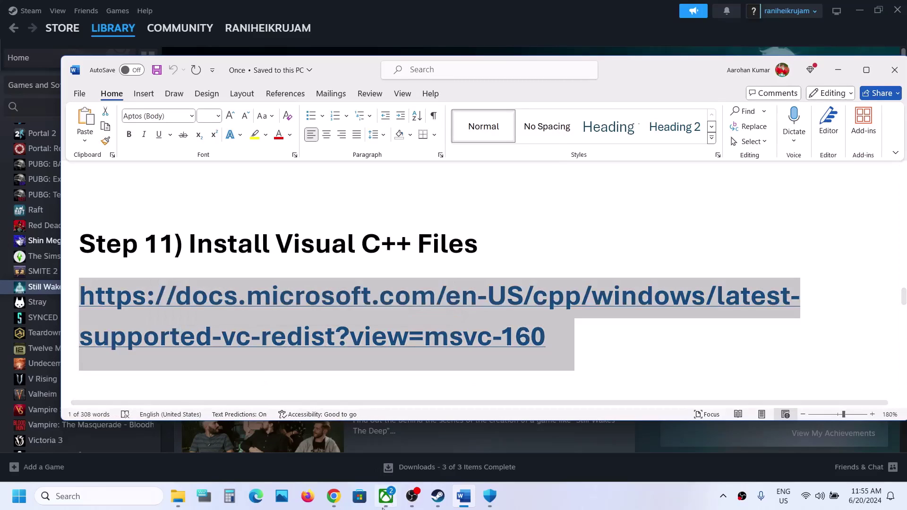
left_click(341, 508)
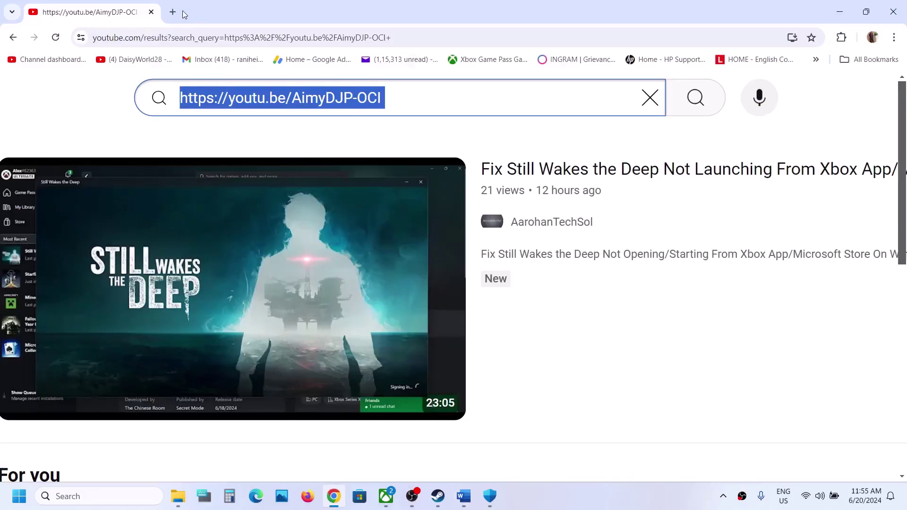
left_click(183, 13)
key("ctrl+v")
key("Return")
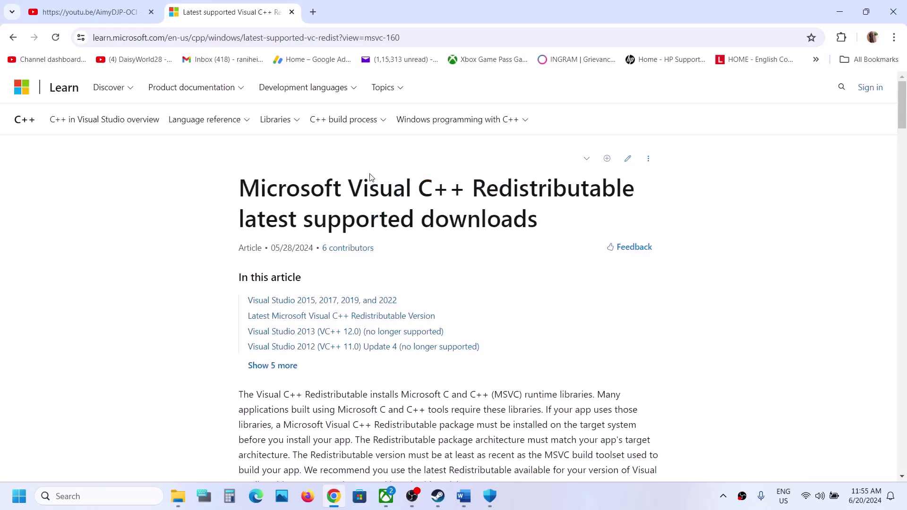
Download vc_redist.x86.exe from the downloads table and run its installer
scroll(370, 177, "down", 8)
scroll(370, 177, "down", 1)
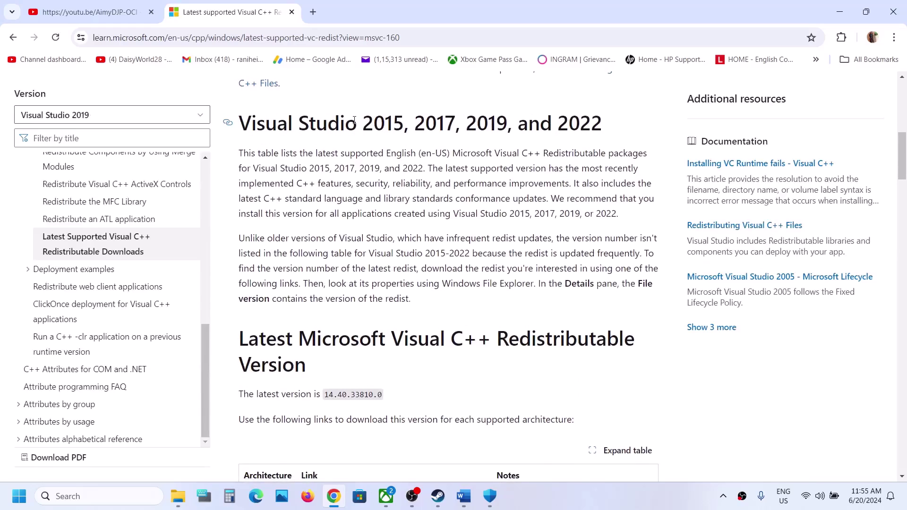
left_click_drag(354, 120, 596, 127)
left_click(430, 230)
scroll(430, 230, "down", 8)
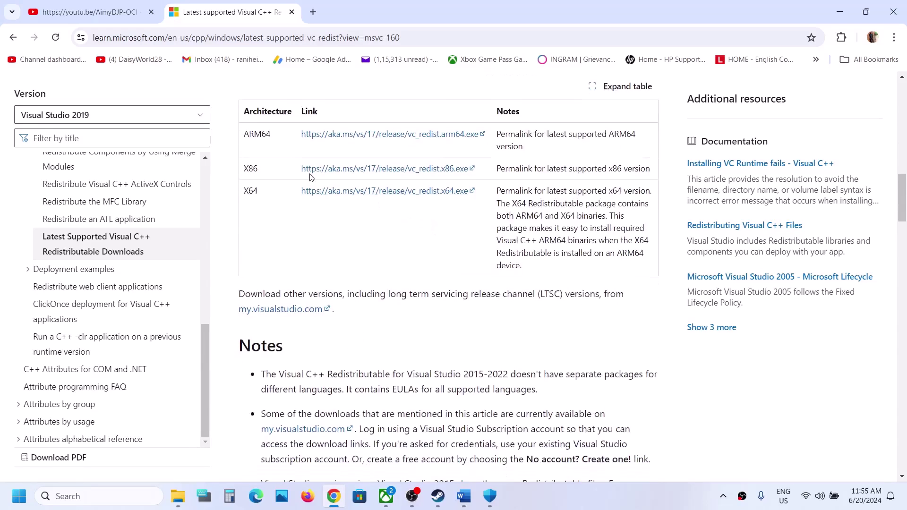
left_click_drag(243, 173, 274, 171)
double_click(256, 170)
left_click(380, 170)
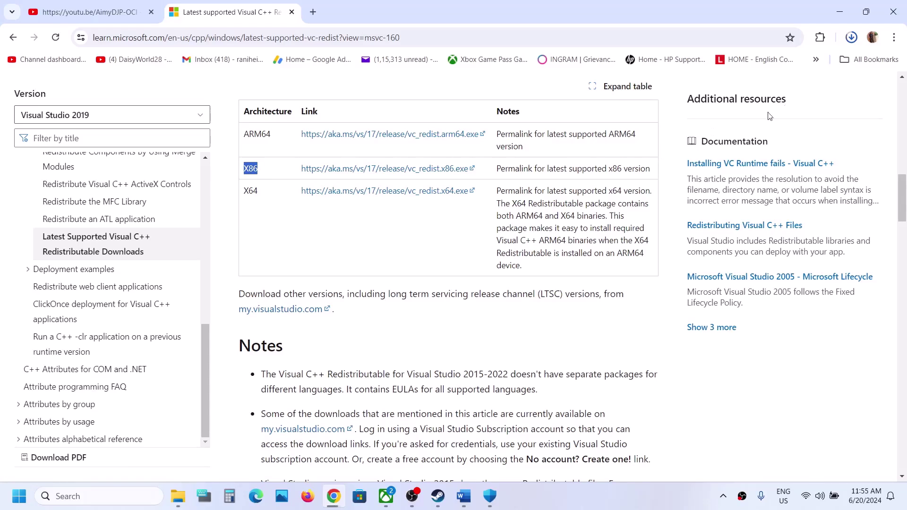
left_click(786, 77)
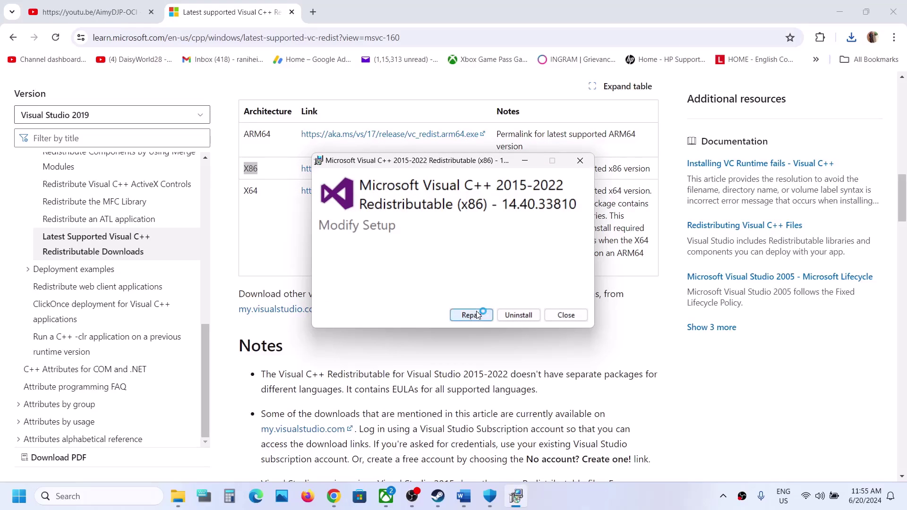
Start Repair on the x86 redistributable, then download vc_redist.x64.exe and repair it too
left_click(476, 313)
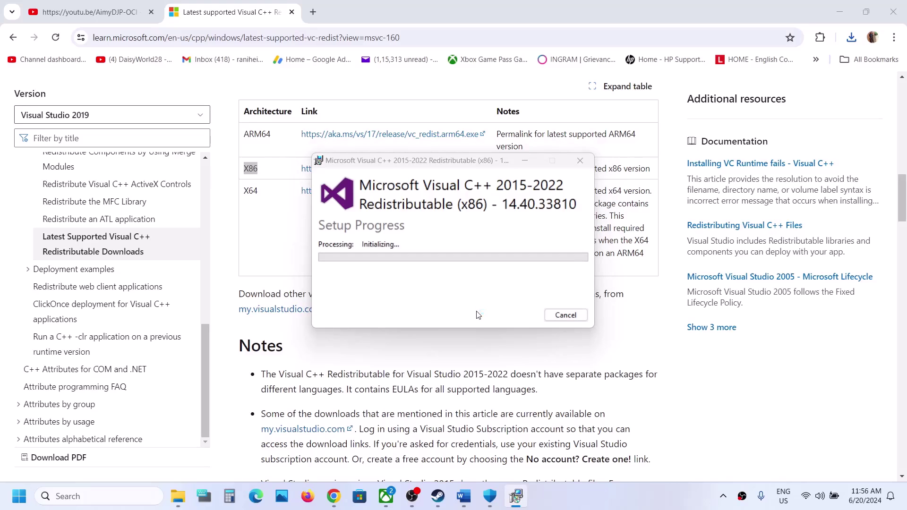
left_click(267, 232)
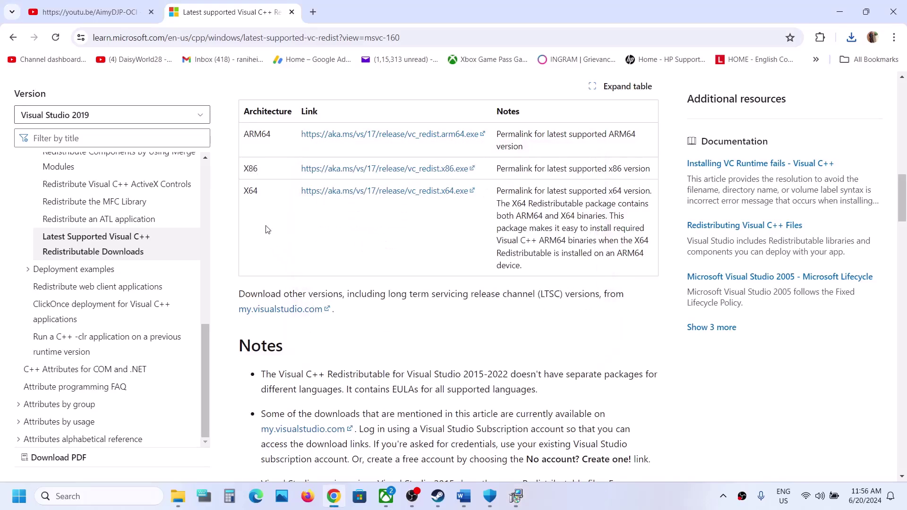
left_click(365, 192)
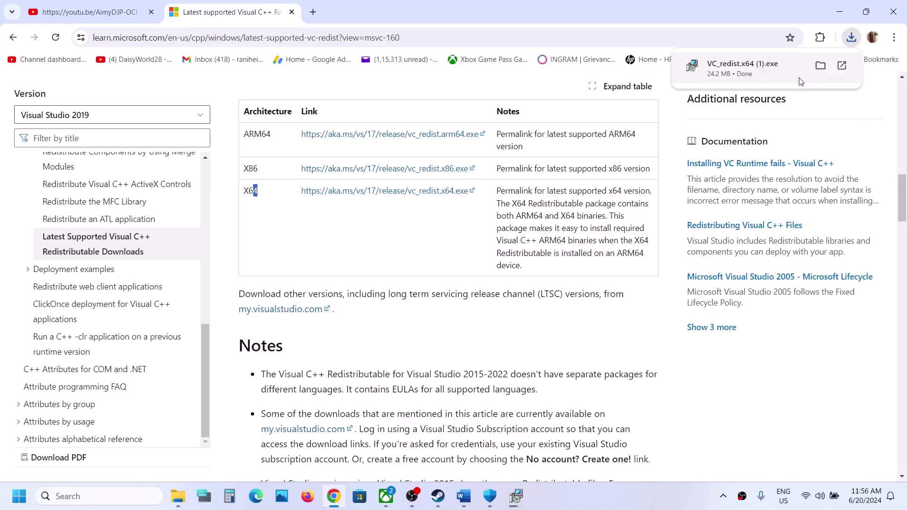
left_click(781, 77)
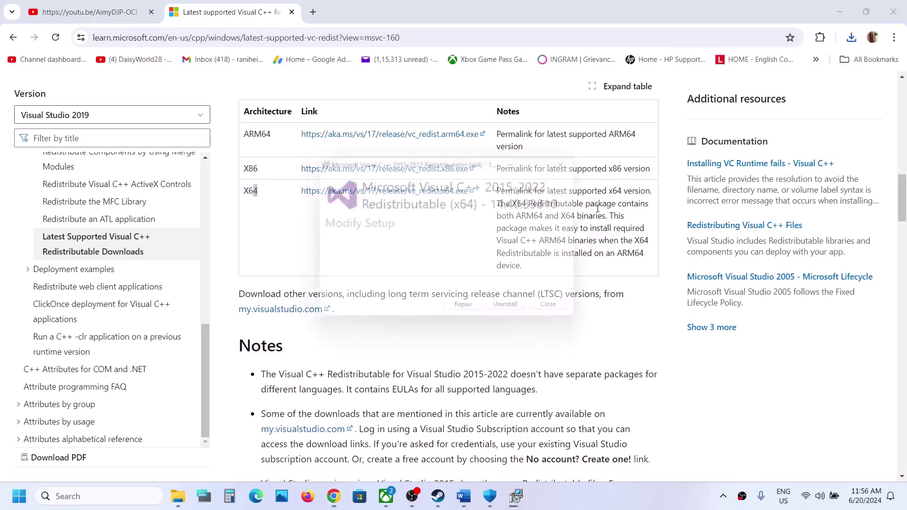
left_click(471, 315)
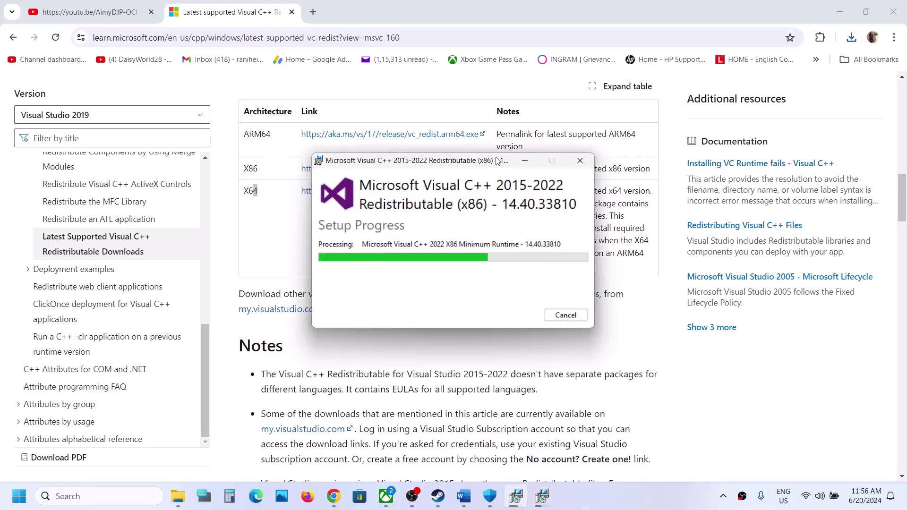
Place the x86 and x64 setup windows side by side and check the Start menu power options
left_click_drag(495, 160, 275, 176)
left_click_drag(442, 160, 543, 187)
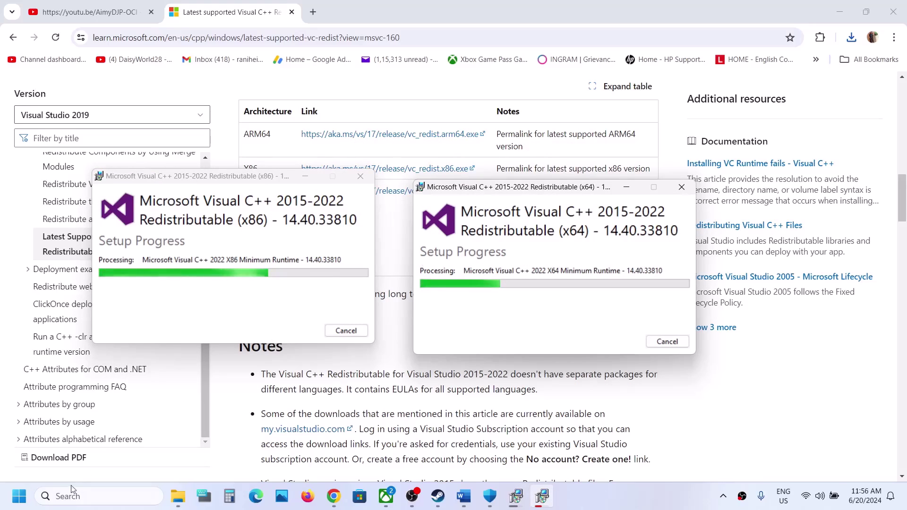
left_click(19, 496)
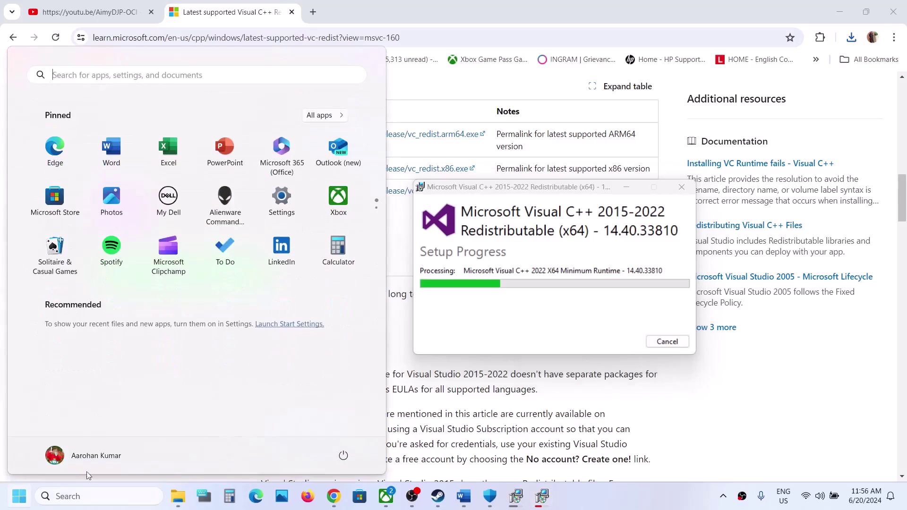
left_click(343, 455)
key("Escape")
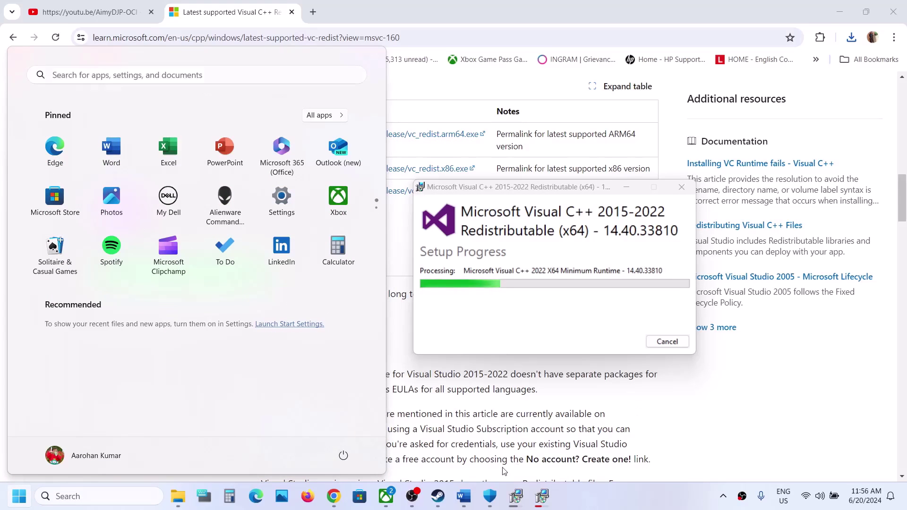
left_click(439, 497)
left_click(463, 496)
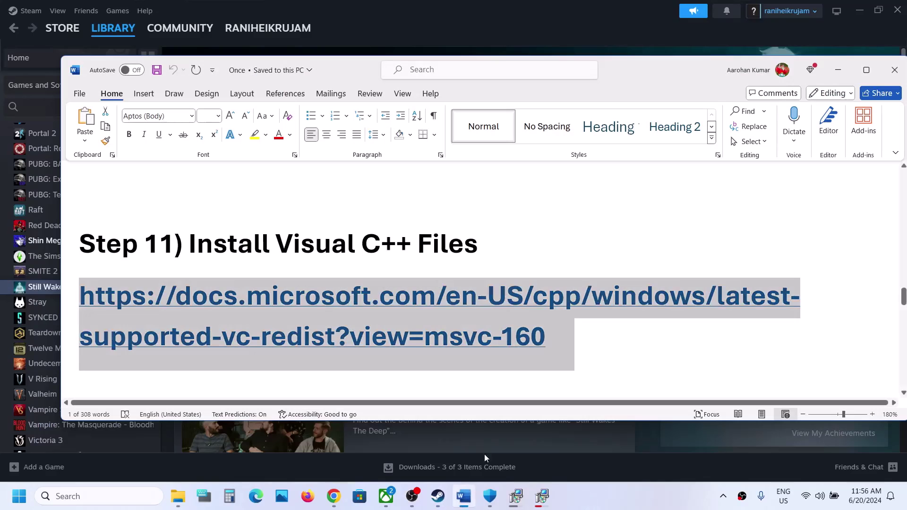
Scroll Word to Step 12 and highlight the Advanced system settings line
scroll(433, 286, "down", 3)
scroll(433, 287, "down", 3)
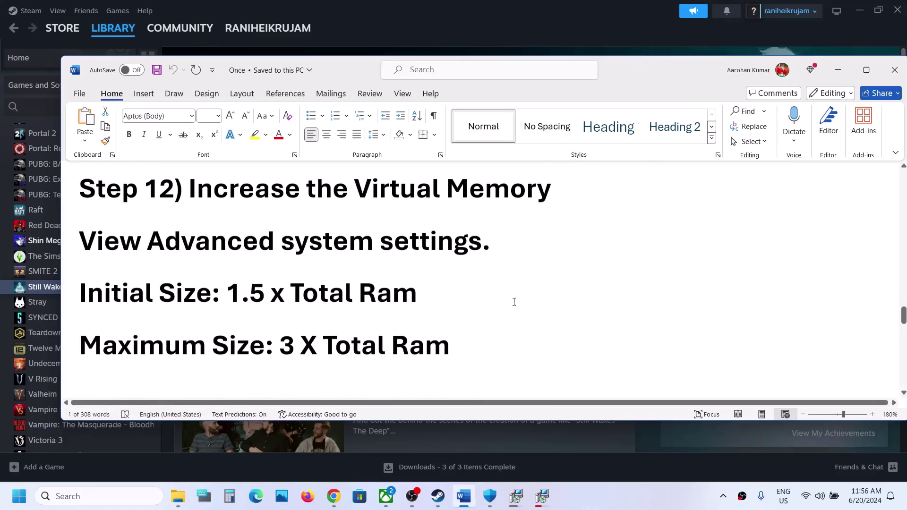
left_click(654, 446)
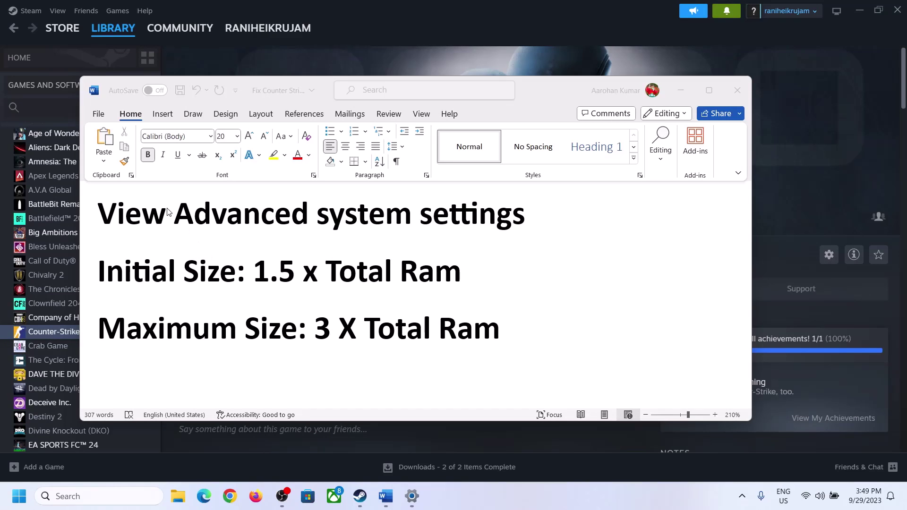
left_click(136, 219)
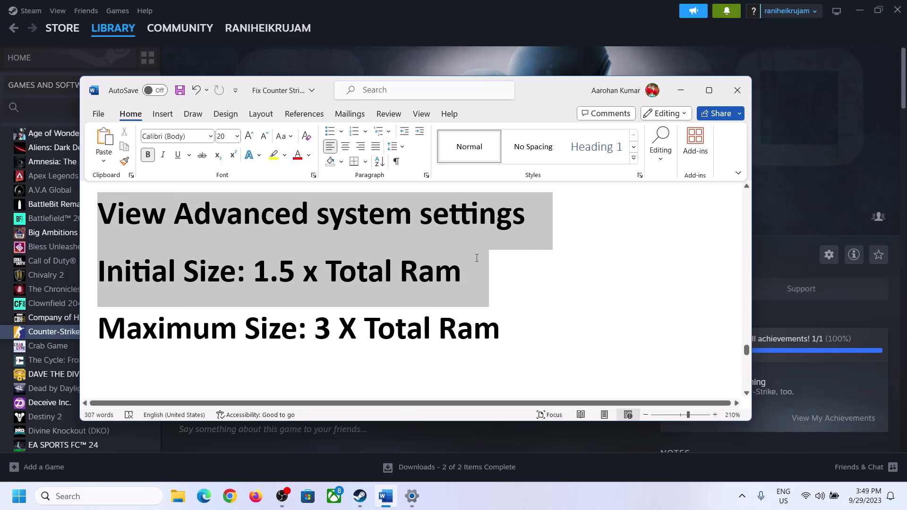